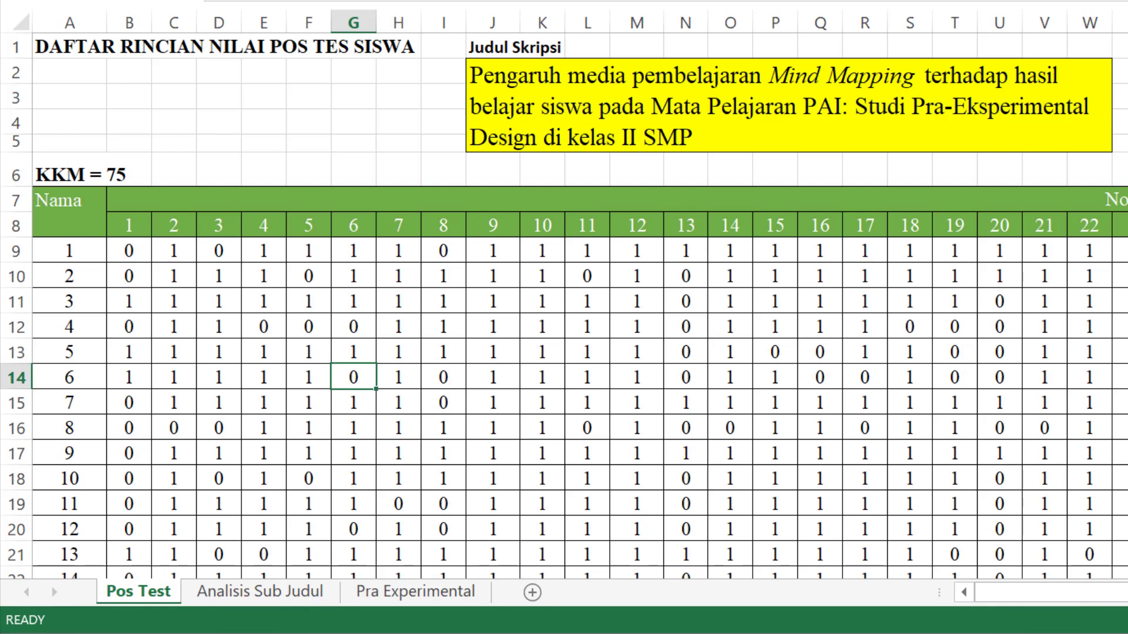
- Examine the student numbers in the Nama column of the Pos Test sheet
{"action": "left_click", "coordinate": [71, 316]}
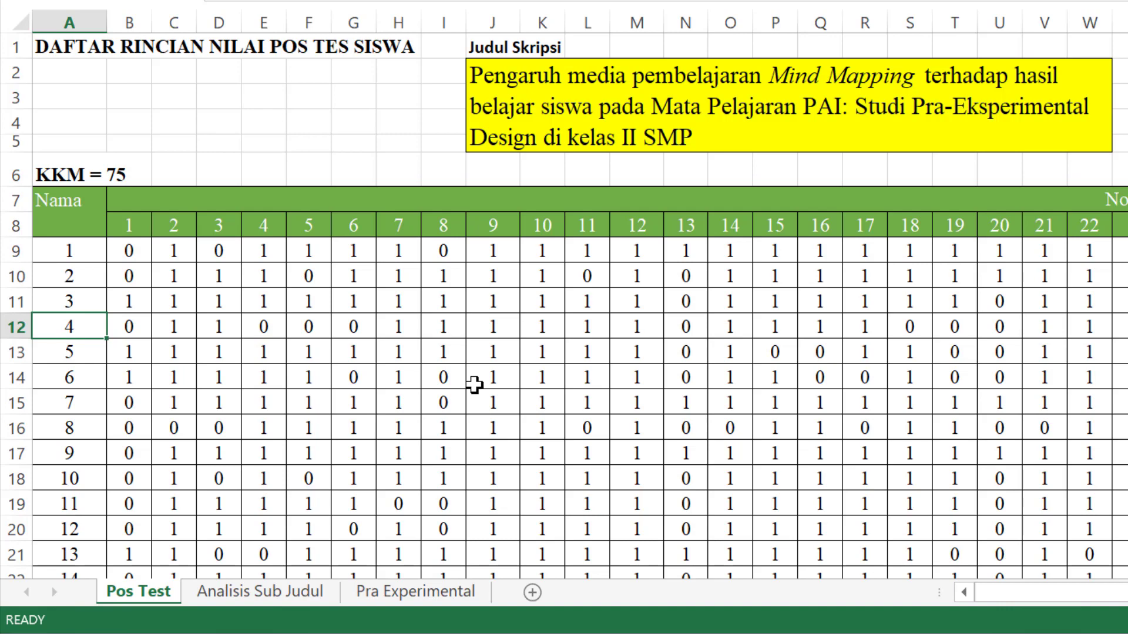
{"action": "key", "text": "Up"}
{"action": "key", "text": "Up"}
{"action": "key", "text": "Up"}
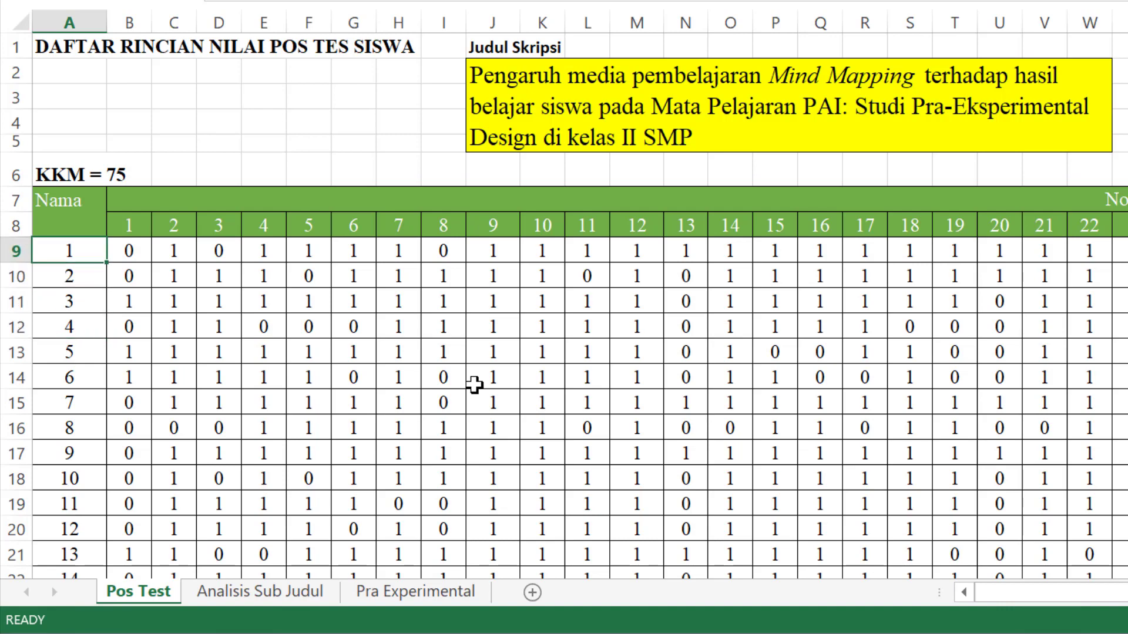
{"action": "key", "text": "ctrl+shift+Down"}
{"action": "key", "text": "ctrl+Up"}
{"action": "key", "text": "Down"}
{"action": "key", "text": "Down"}
- Examine the Jumlah, NILAI and KET columns of the Pos Test sheet and return to the start of the sheet
{"action": "scroll", "coordinate": [475, 384], "scroll_direction": "right", "scroll_amount": 6}
{"action": "key", "text": "ctrl+Right"}
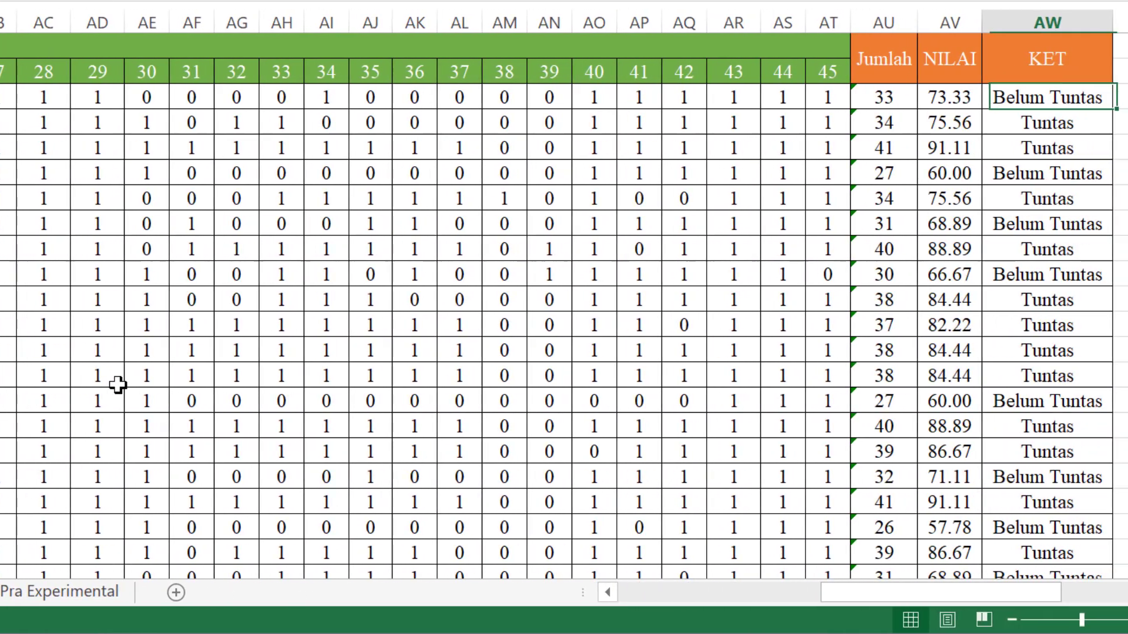
{"action": "key", "text": "Right"}
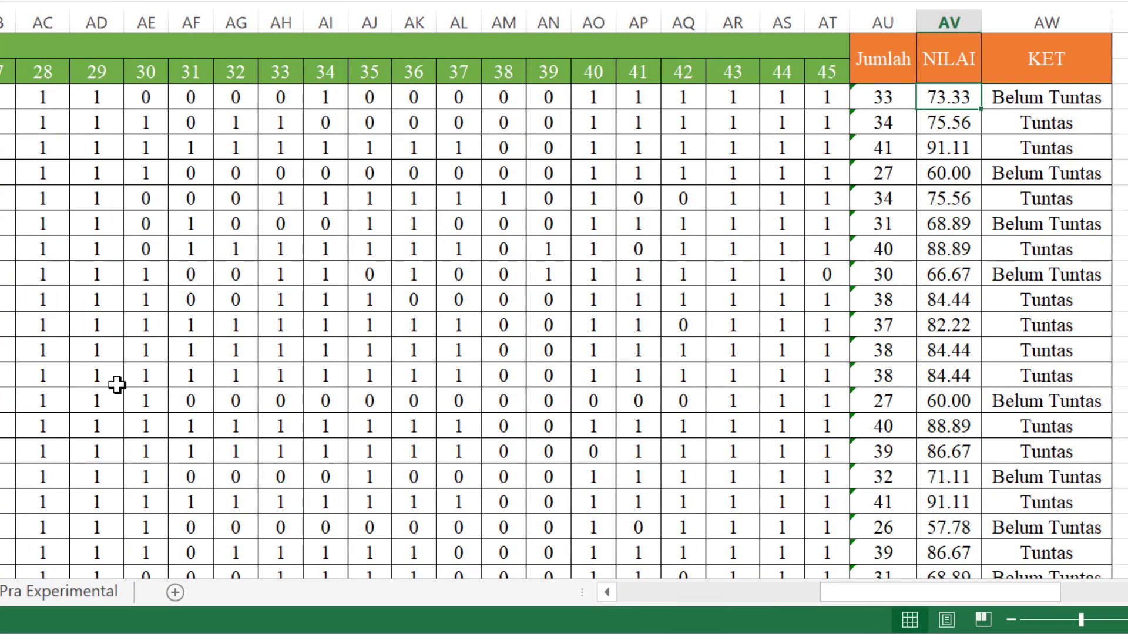
{"action": "key", "text": "Right"}
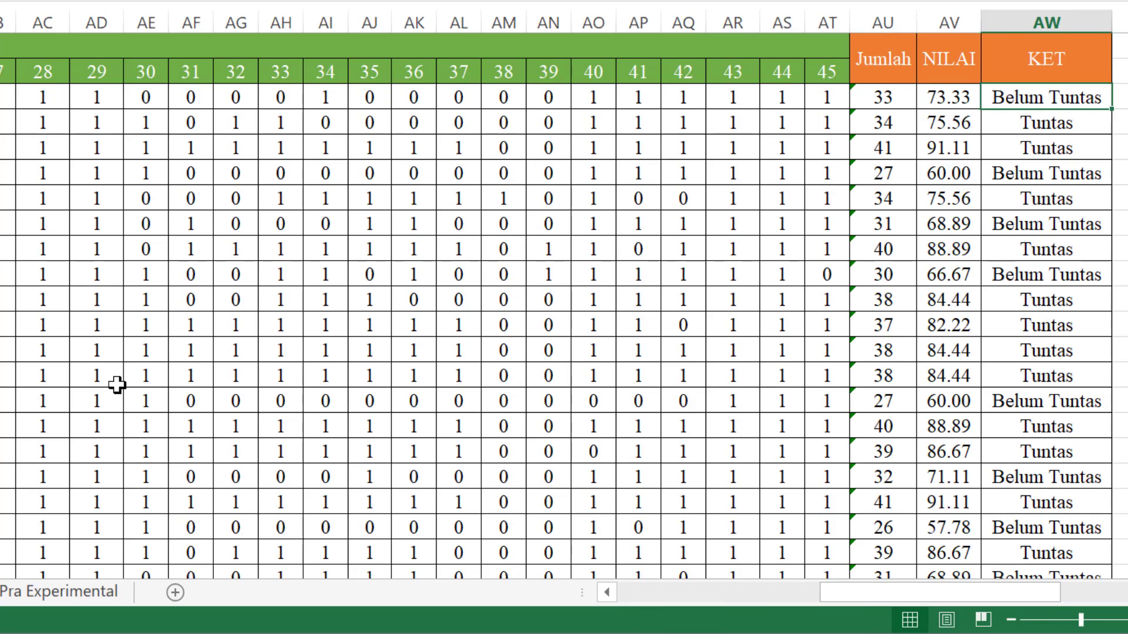
{"action": "key", "text": "ctrl+Right"}
{"action": "key", "text": "Down"}
{"action": "key", "text": "Down"}
{"action": "key", "text": "Right"}
{"action": "key", "text": "ctrl+Down"}
{"action": "key", "text": "ctrl+Down"}
{"action": "key", "text": "Right"}
{"action": "key", "text": "Right"}
{"action": "key", "text": "Left"}
{"action": "key", "text": "ctrl+Left"}
{"action": "key", "text": "ctrl+Left"}
{"action": "key", "text": "ctrl+Left"}
{"action": "key", "text": "ctrl+Home"}
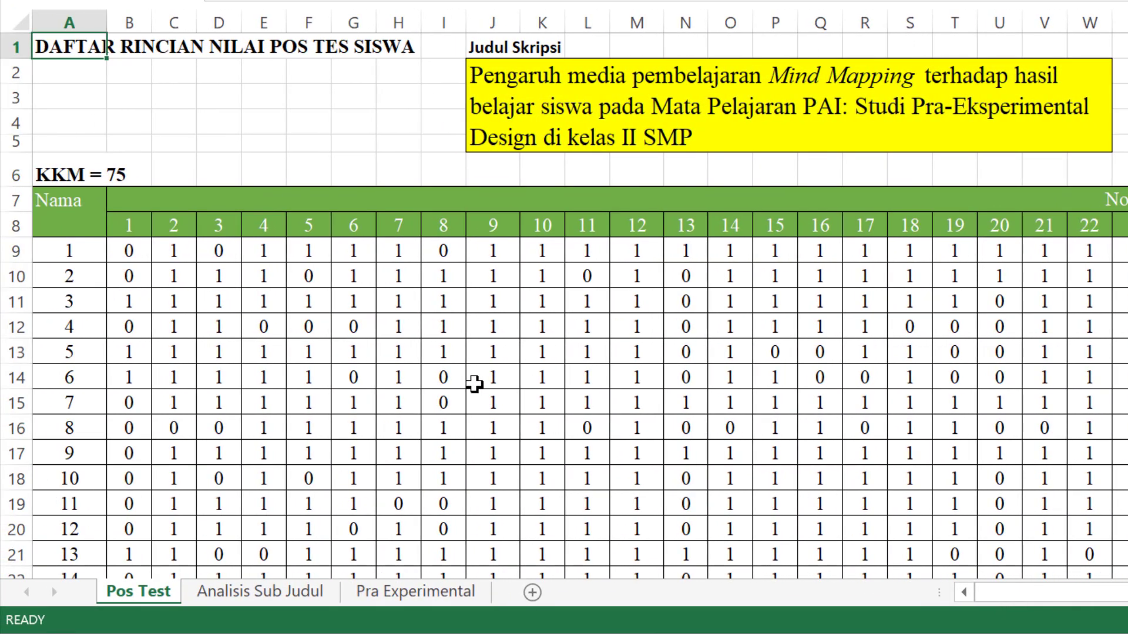
- Examine the question numbers in the No Soal column of the Analisis Sub Judul sheet
{"action": "left_click", "coordinate": [363, 224]}
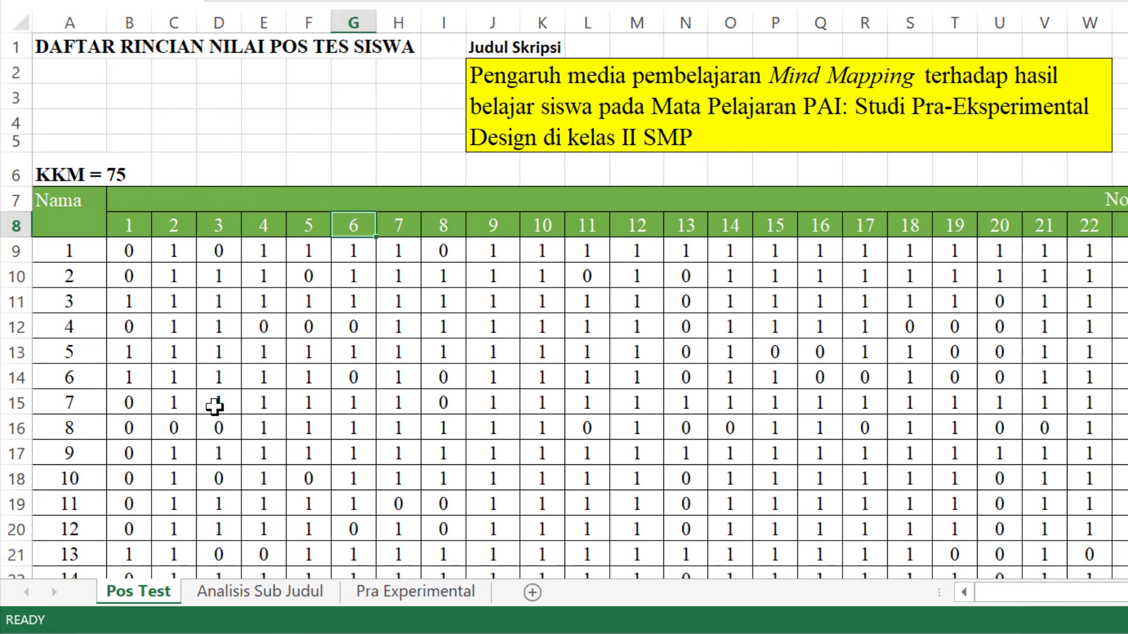
{"action": "left_click", "coordinate": [226, 593]}
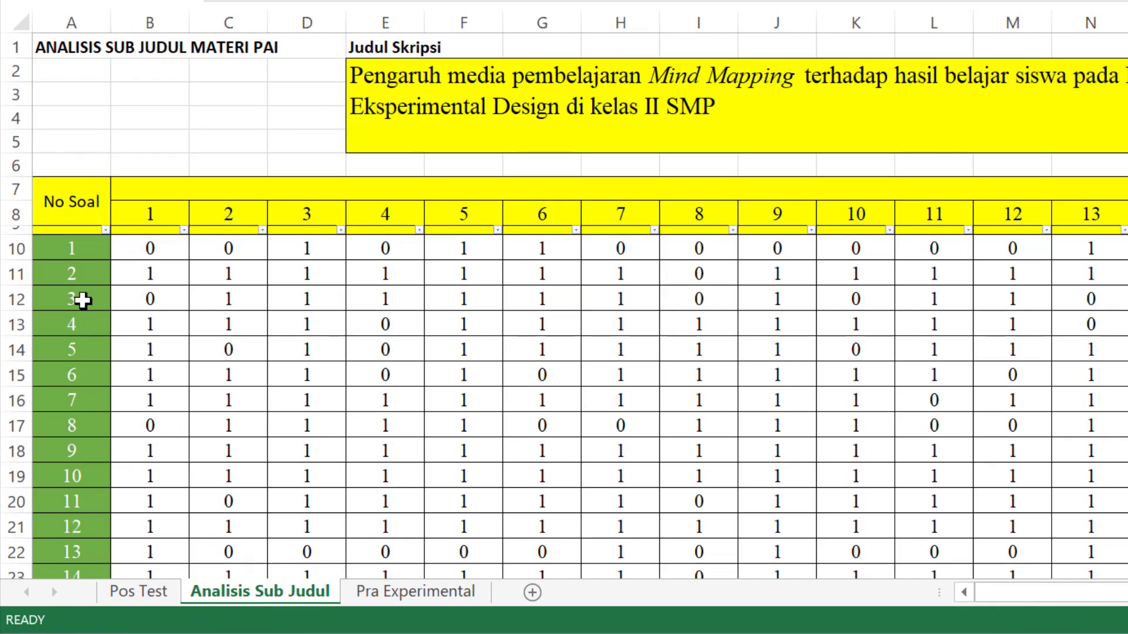
{"action": "left_click", "coordinate": [79, 281]}
{"action": "key", "text": "ctrl+Up"}
{"action": "key", "text": "ctrl+Down"}
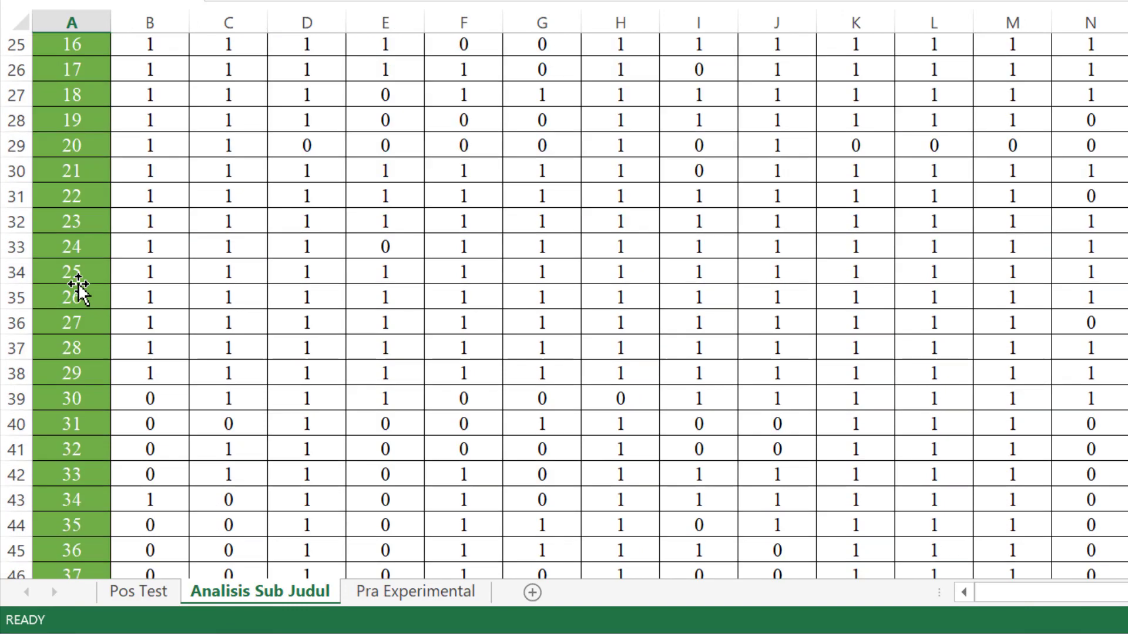
{"action": "key", "text": "ctrl+Up"}
{"action": "key", "text": "ctrl+Up"}
{"action": "key", "text": "ctrl+Up"}
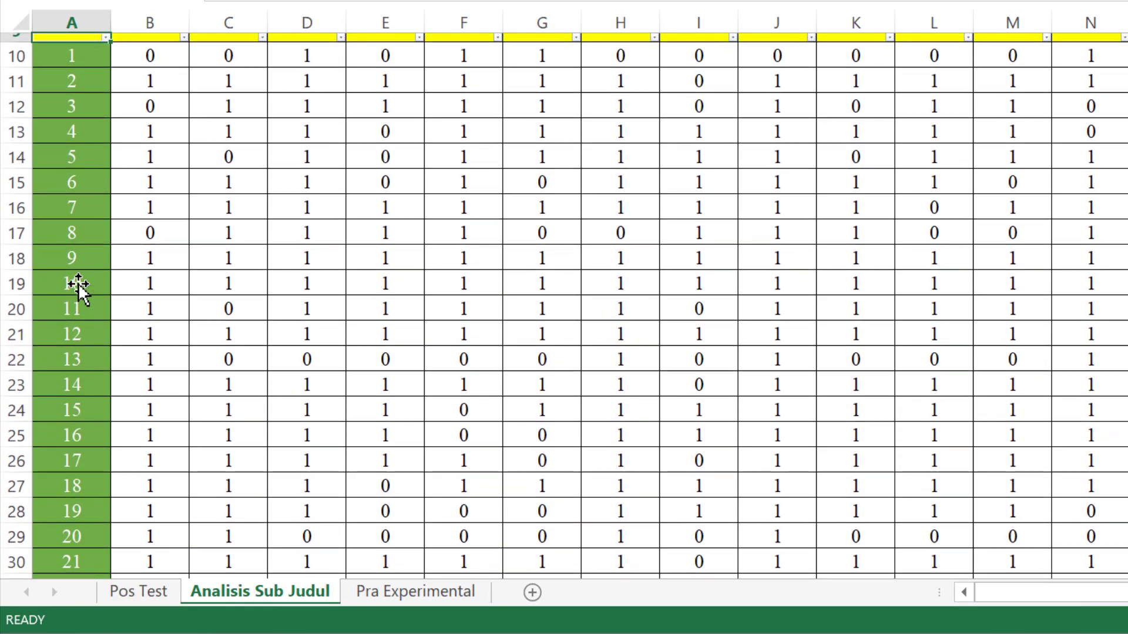
{"action": "key", "text": "Down"}
{"action": "key", "text": "Right"}
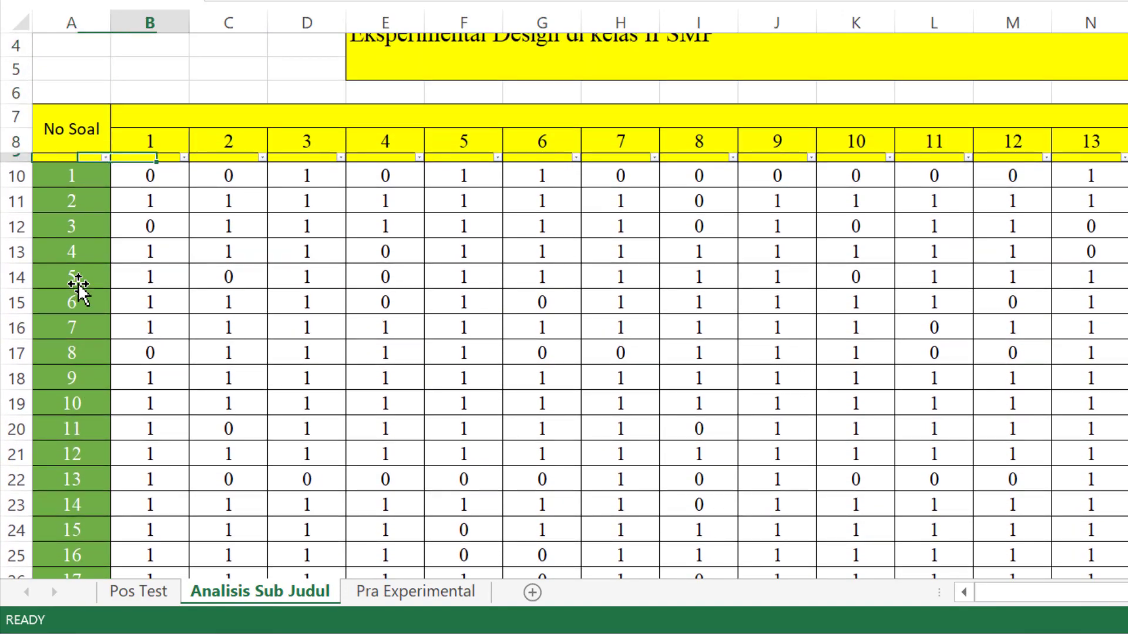
- Examine the Jumlah and Prosentase columns against the student answers on the Analisis Sub Judul sheet
{"action": "key", "text": "ctrl+Right"}
{"action": "key", "text": "ctrl+Right"}
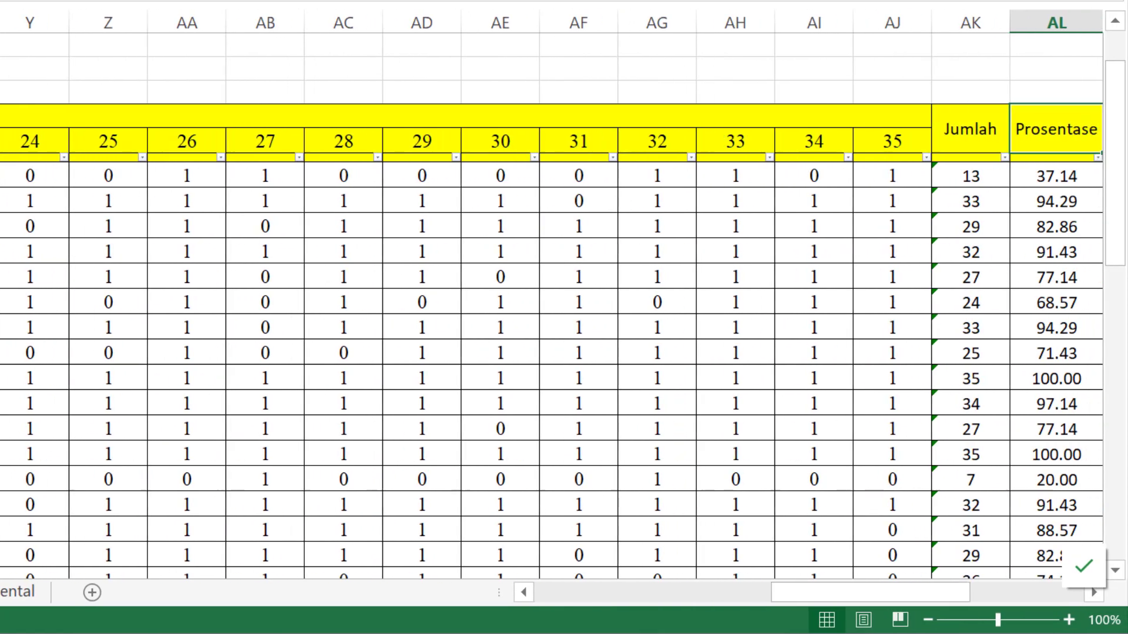
{"action": "key", "text": "Right"}
{"action": "key", "text": "Right"}
{"action": "key", "text": "Left"}
{"action": "key", "text": "Left"}
{"action": "key", "text": "Left"}
{"action": "key", "text": "Left"}
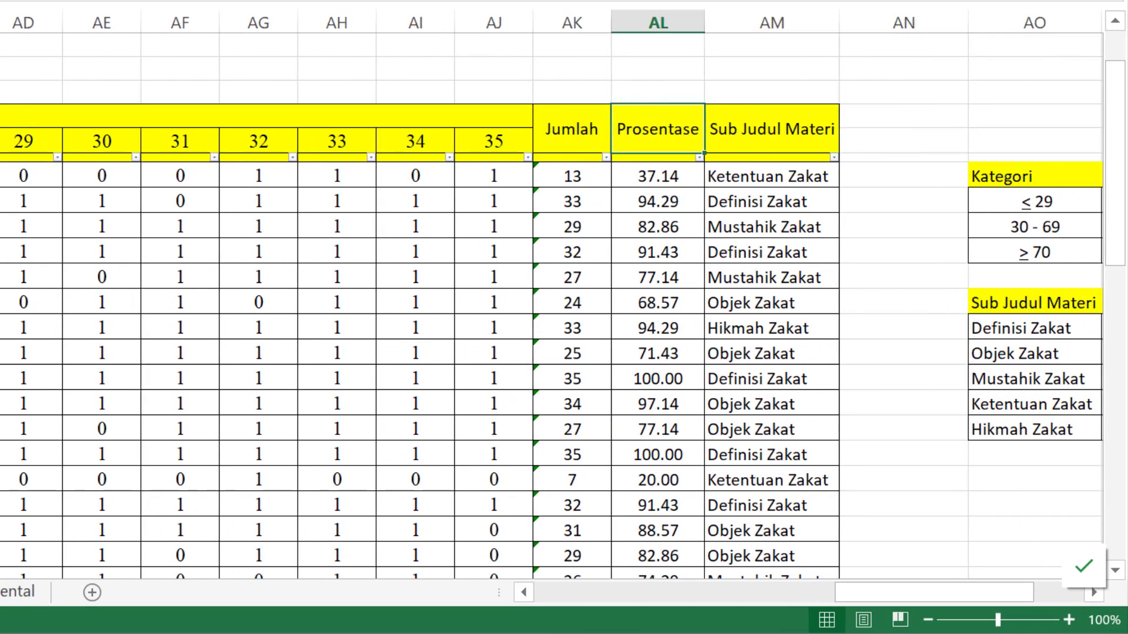
{"action": "key", "text": "Down"}
{"action": "key", "text": "Down"}
{"action": "key", "text": "Up"}
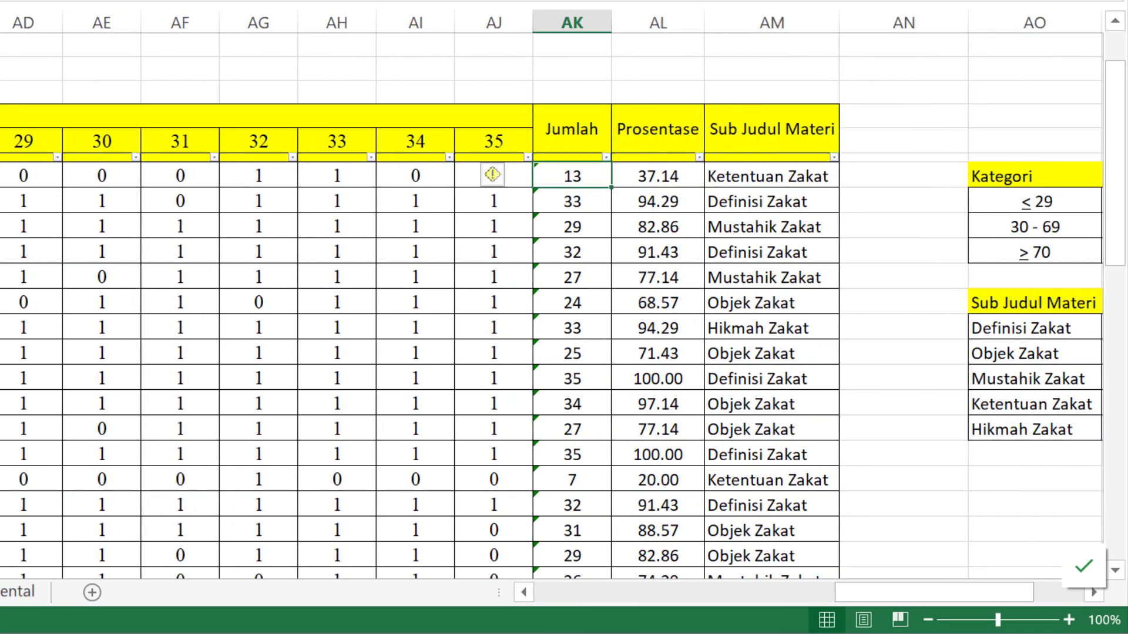
{"action": "scroll", "coordinate": [550, 305], "scroll_direction": "left", "scroll_amount": 8}
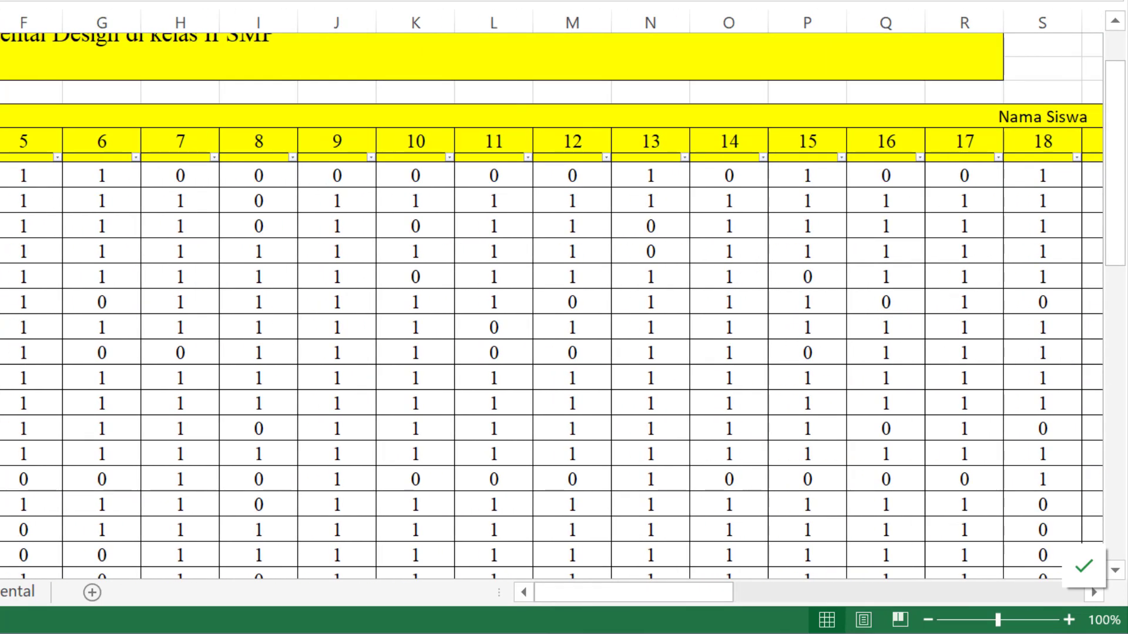
{"action": "scroll", "coordinate": [550, 305], "scroll_direction": "right", "scroll_amount": 8}
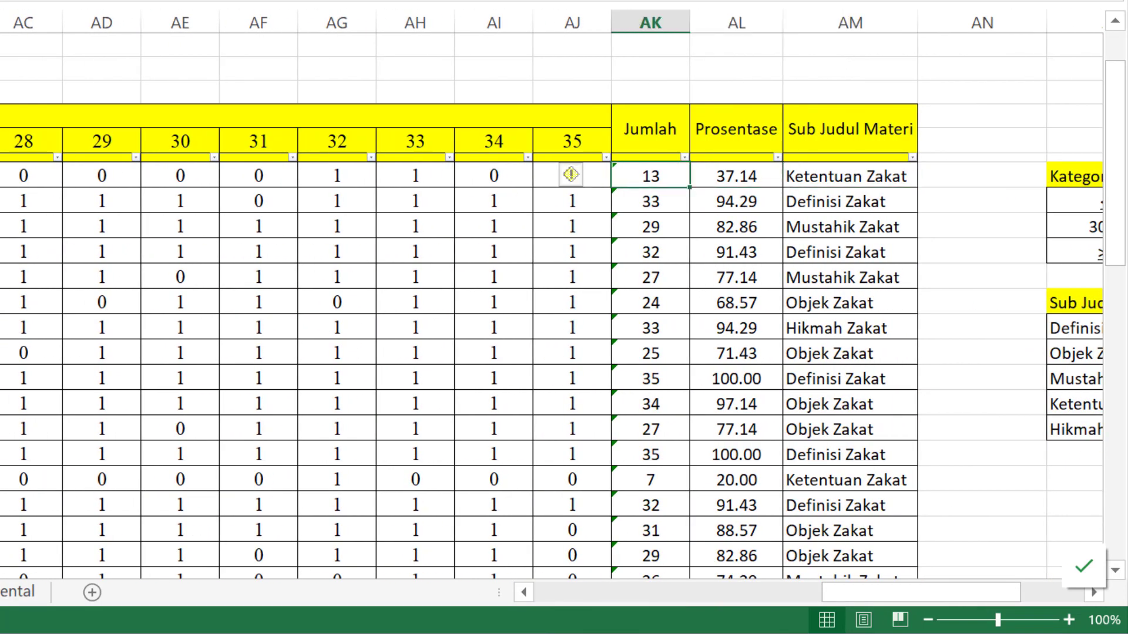
{"action": "key", "text": "Down"}
{"action": "key", "text": "Down"}
{"action": "key", "text": "Down"}
{"action": "key", "text": "Up"}
{"action": "key", "text": "Up"}
{"action": "key", "text": "Up"}
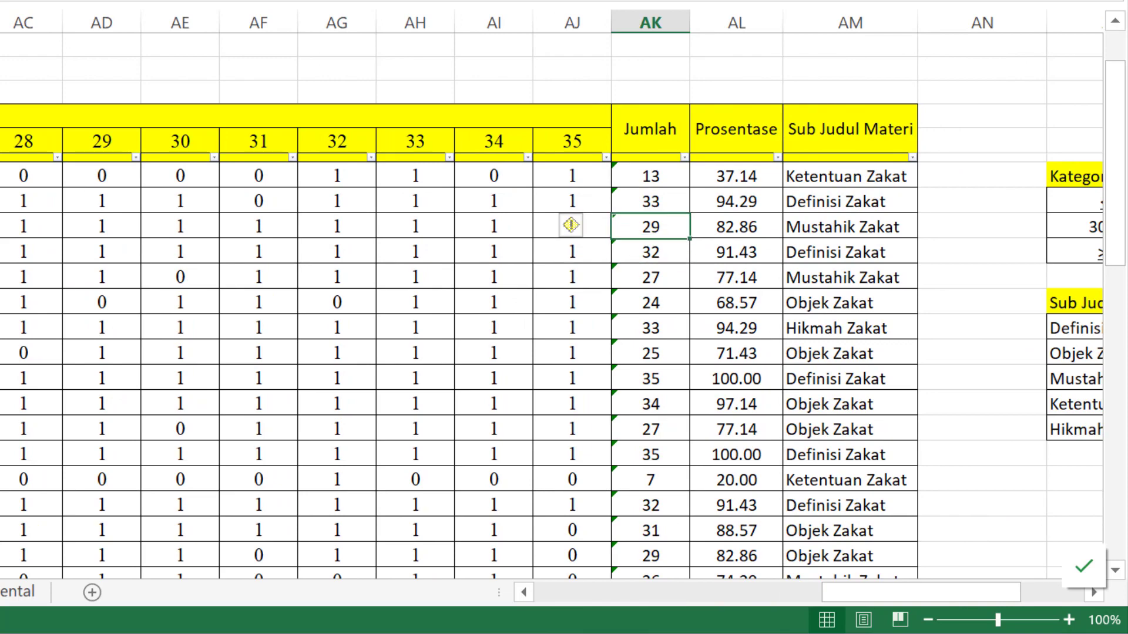
{"action": "left_click", "coordinate": [736, 176]}
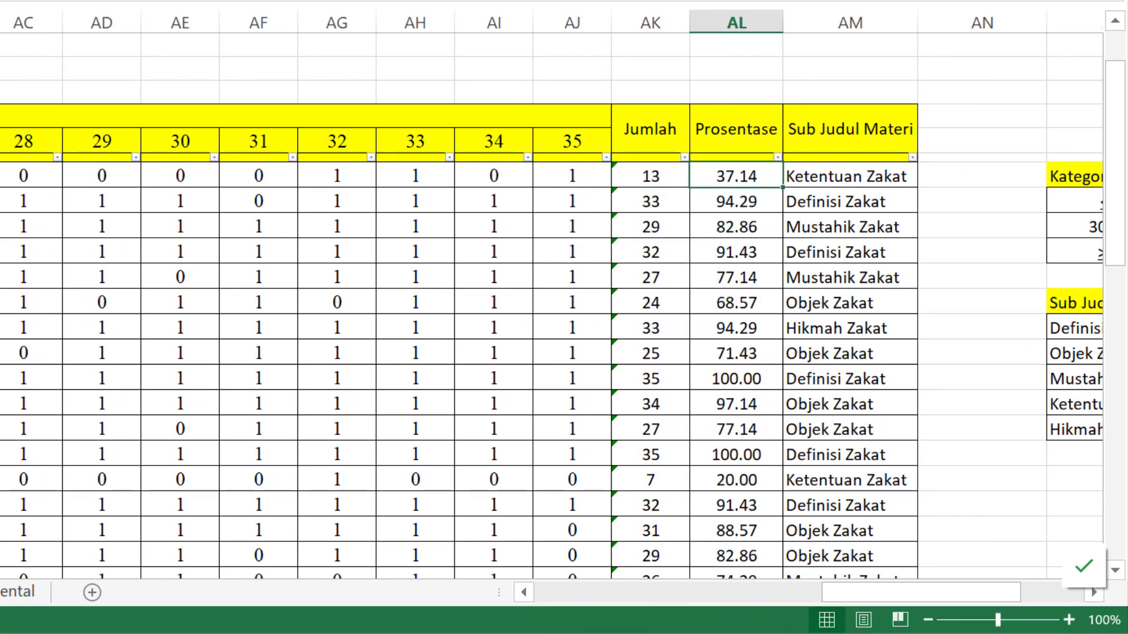
- Examine the Sub Judul Materi assigned to each question and return to question 1 in the No Soal column
{"action": "key", "text": "Home"}
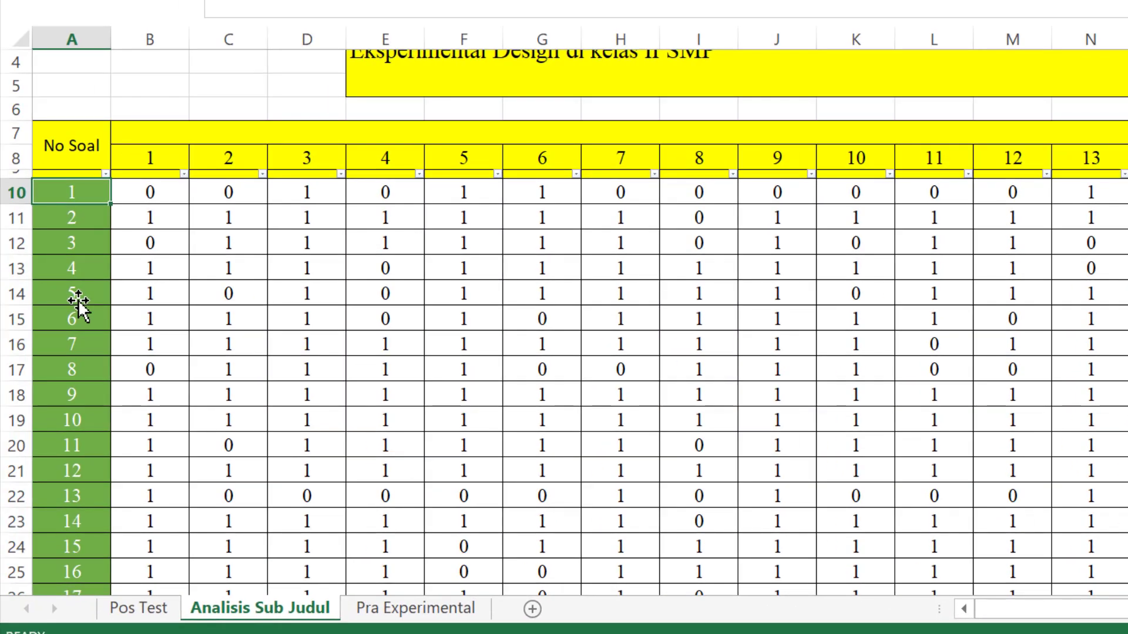
{"action": "scroll", "coordinate": [78, 299], "scroll_direction": "right", "scroll_amount": 10}
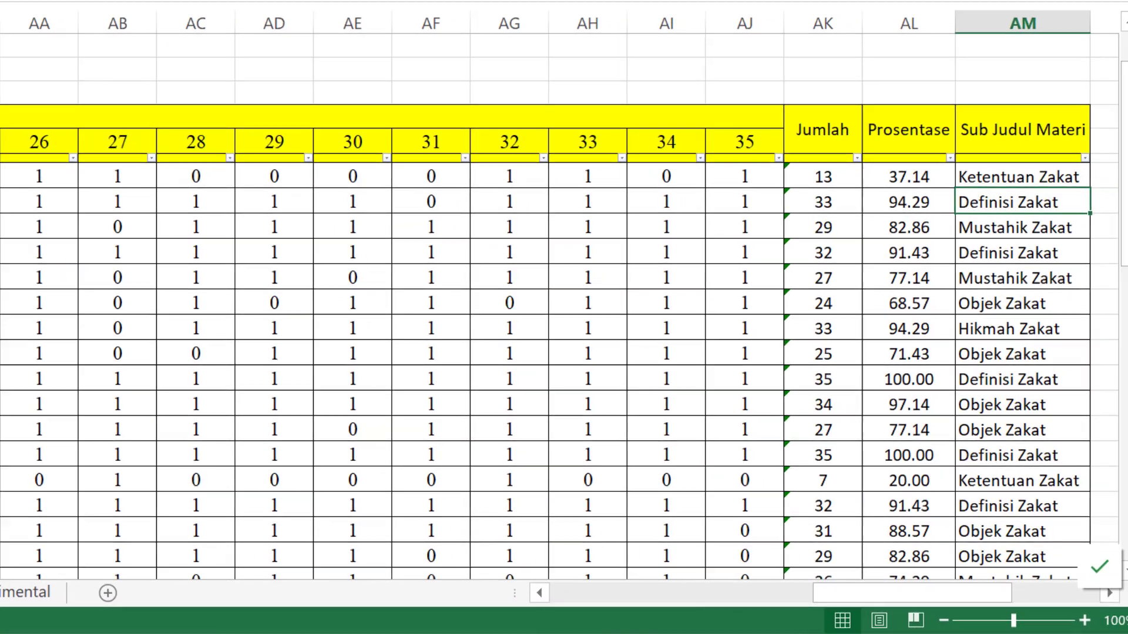
{"action": "key", "text": "Down"}
{"action": "key", "text": "Down"}
{"action": "key", "text": "Down"}
{"action": "key", "text": "Down"}
{"action": "key", "text": "Down"}
{"action": "key", "text": "Down"}
{"action": "key", "text": "Down"}
{"action": "key", "text": "Down"}
{"action": "key", "text": "Down"}
{"action": "key", "text": "Down"}
{"action": "key", "text": "Down"}
{"action": "key", "text": "Down"}
{"action": "key", "text": "Up"}
{"action": "key", "text": "ctrl+Up"}
{"action": "key", "text": "Home"}
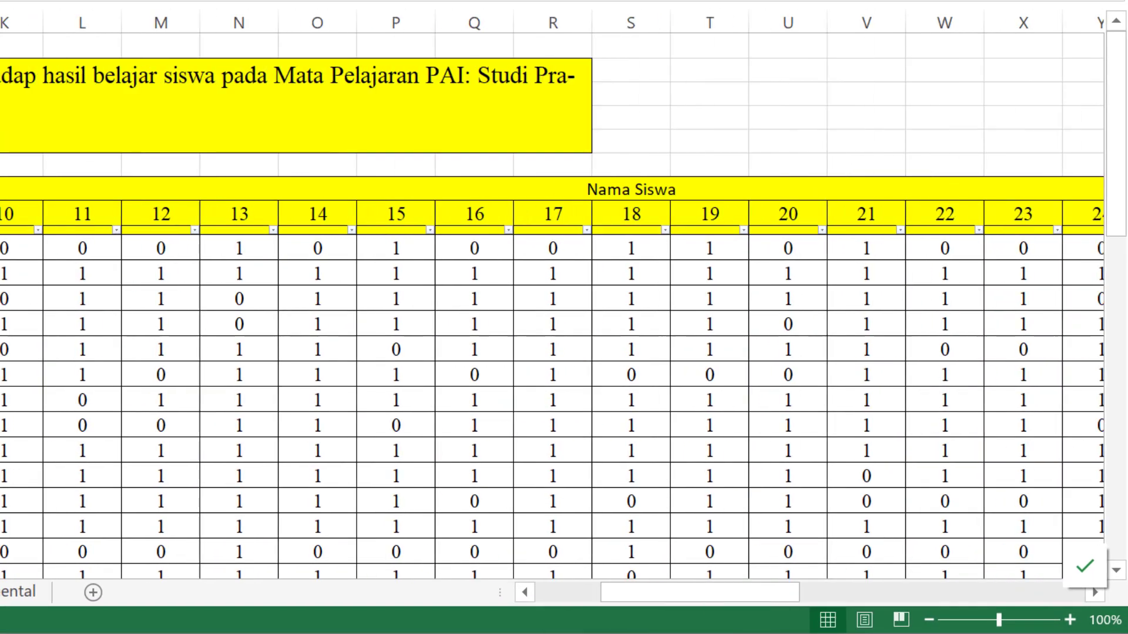
{"action": "key", "text": "Down"}
{"action": "key", "text": "Down"}
{"action": "key", "text": "Down"}
{"action": "key", "text": "Down"}
{"action": "key", "text": "Down"}
{"action": "key", "text": "Down"}
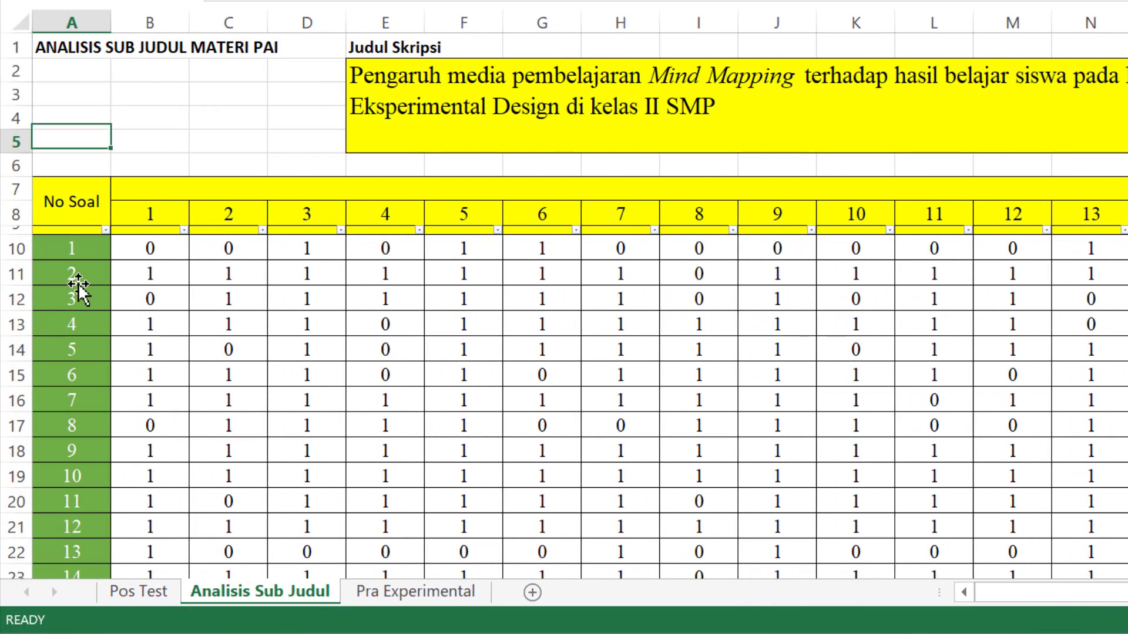
{"action": "key", "text": "Down"}
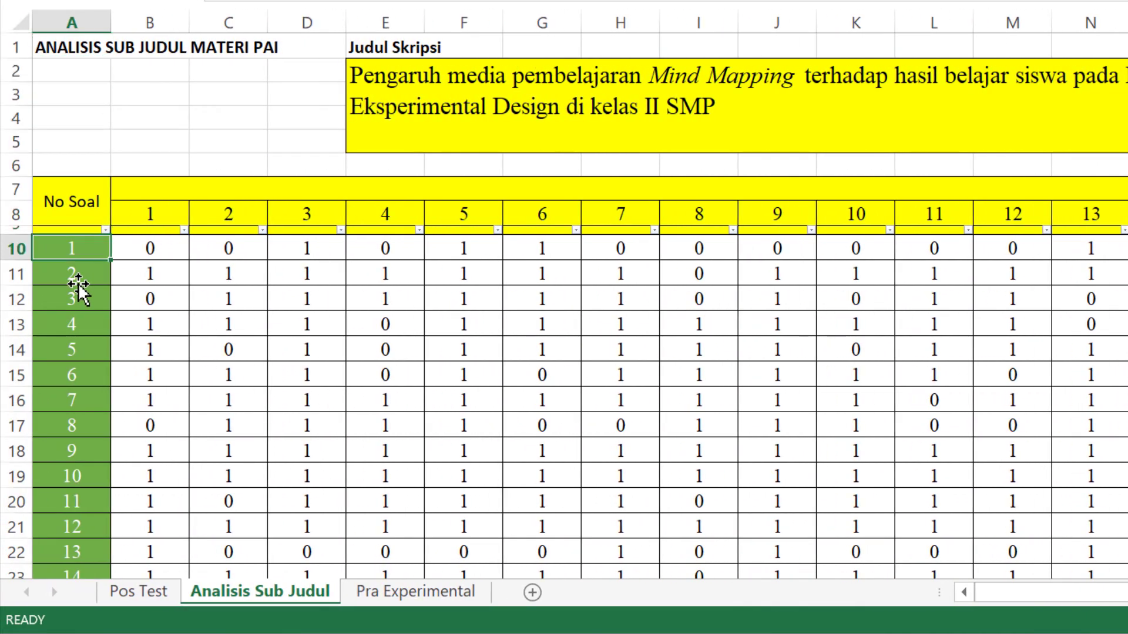
- Add a new worksheet directly after Pos Test and return to the Pos Test sheet
{"action": "left_click", "coordinate": [120, 595]}
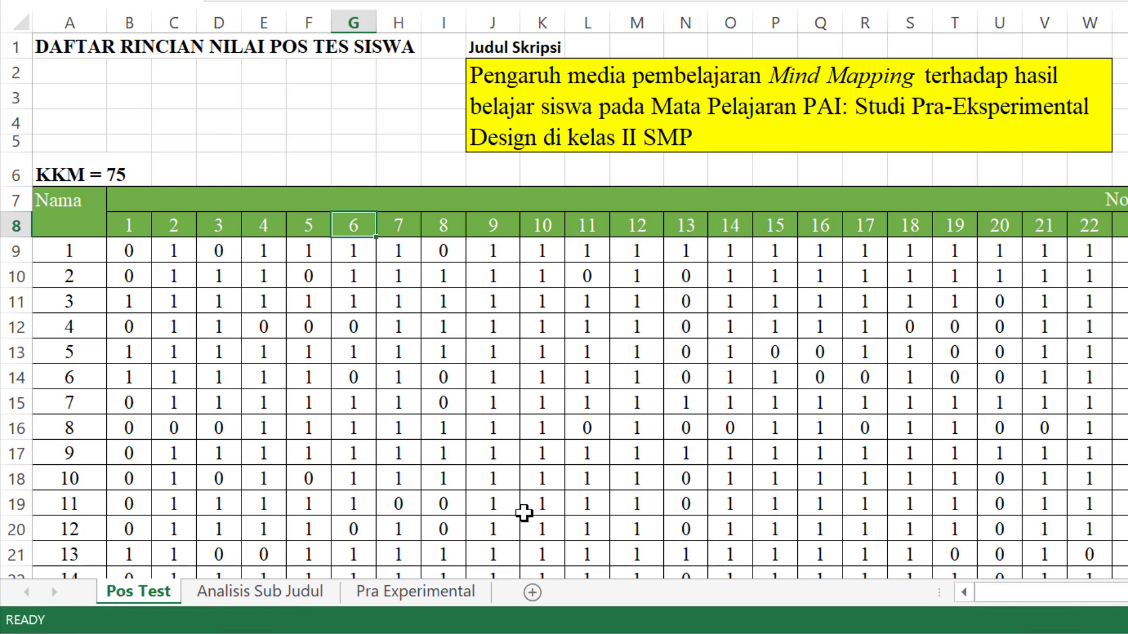
{"action": "left_click", "coordinate": [532, 593]}
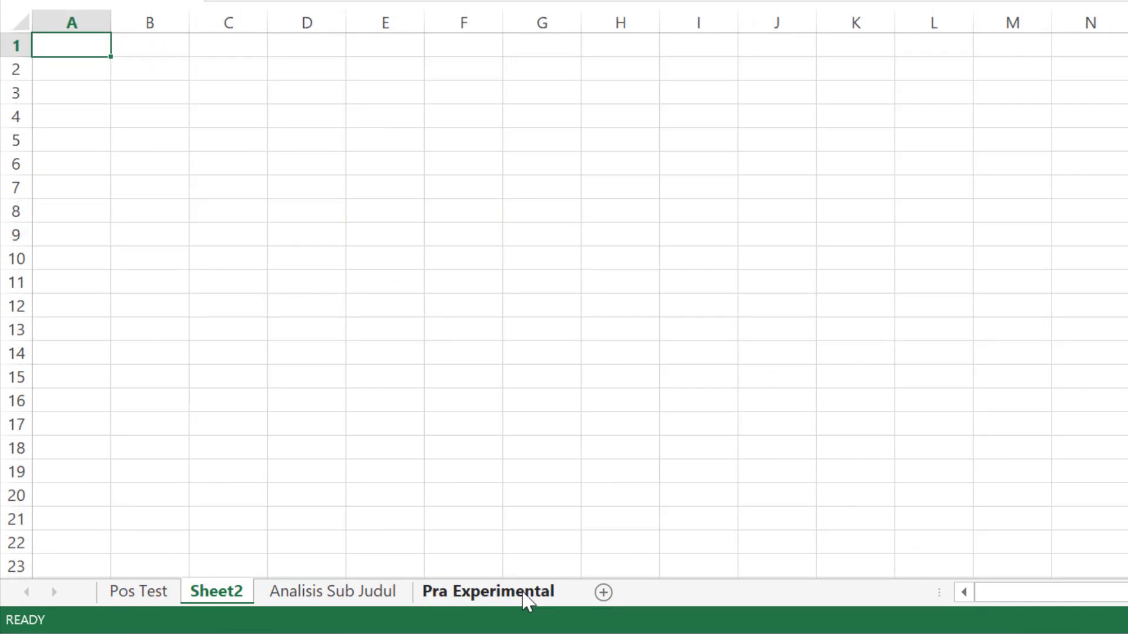
{"action": "left_click", "coordinate": [134, 593]}
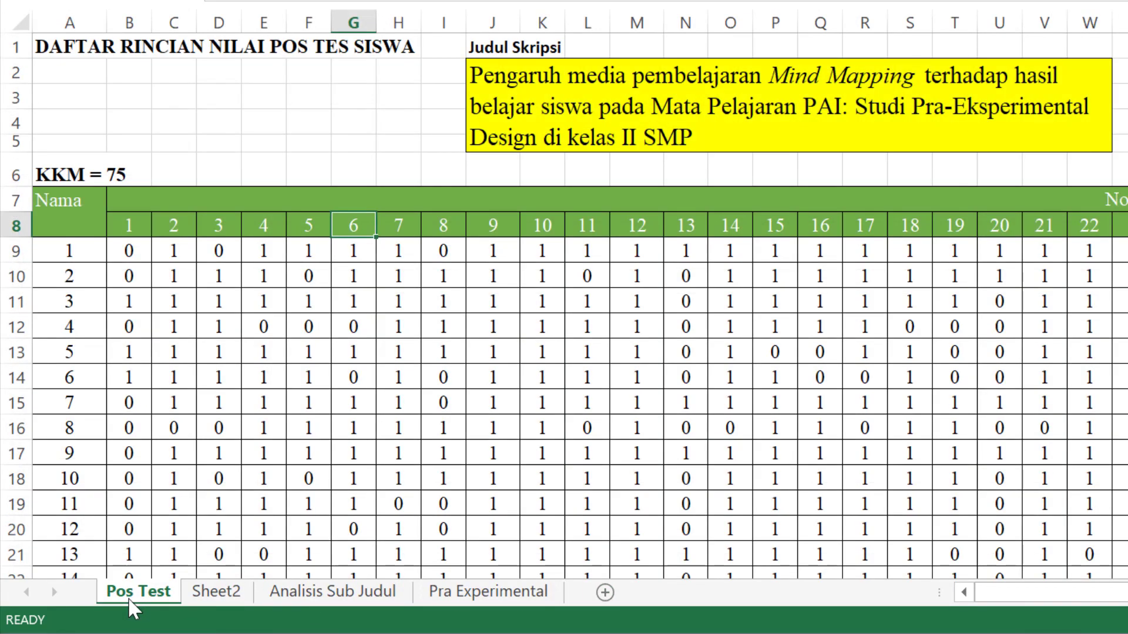
- Merge and centre the Nama Siswa header cells A7:A8, and unmerge them again
{"action": "left_click", "coordinate": [65, 221]}
{"action": "left_click_drag", "start_coordinate": [82, 199], "coordinate": [93, 208]}
{"action": "key", "text": "alt+h"}
{"action": "key", "text": "m"}
{"action": "key", "text": "c"}
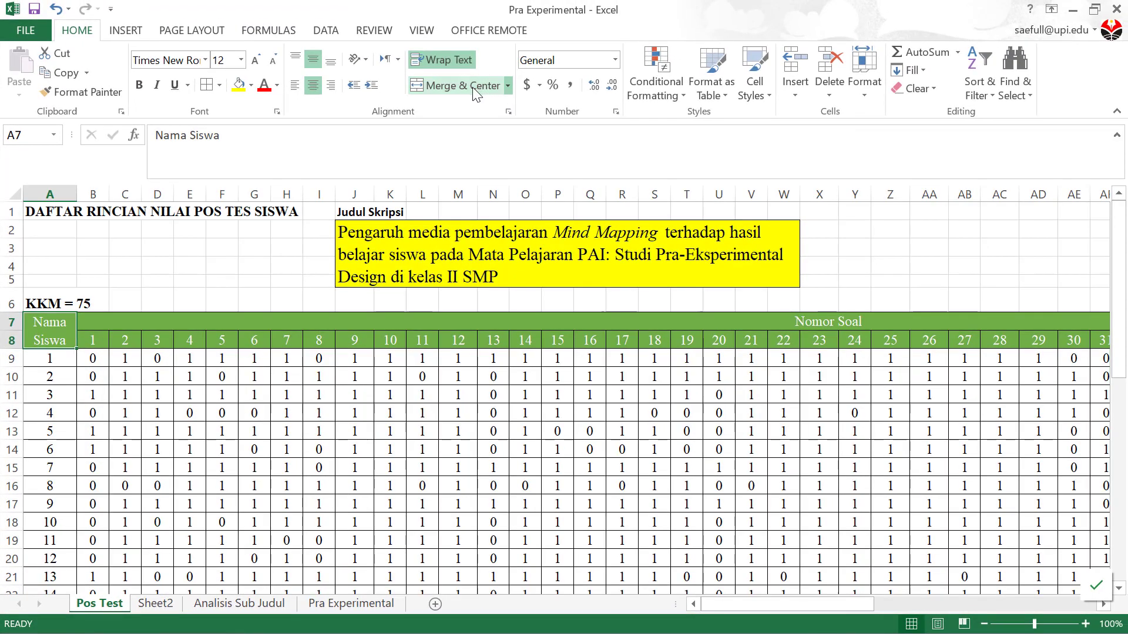
{"action": "left_click", "coordinate": [472, 87]}
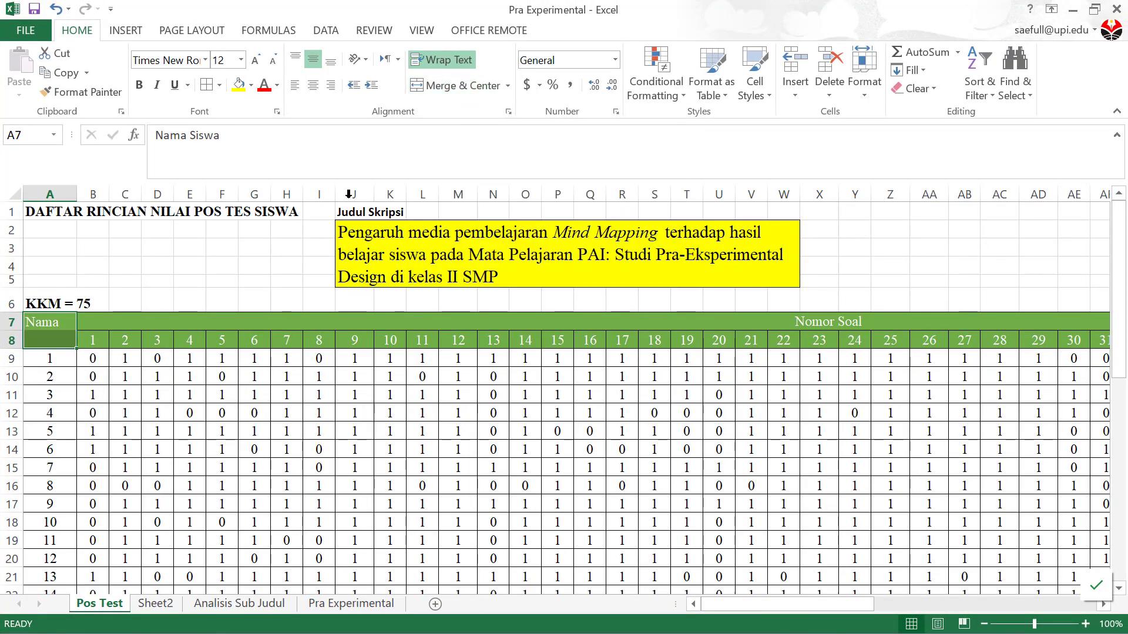
- Select the question-number header row and all student answers in A8:AT43 on the Pos Test sheet, leaving out the totals
{"action": "left_click", "coordinate": [143, 360]}
{"action": "left_click", "coordinate": [66, 340]}
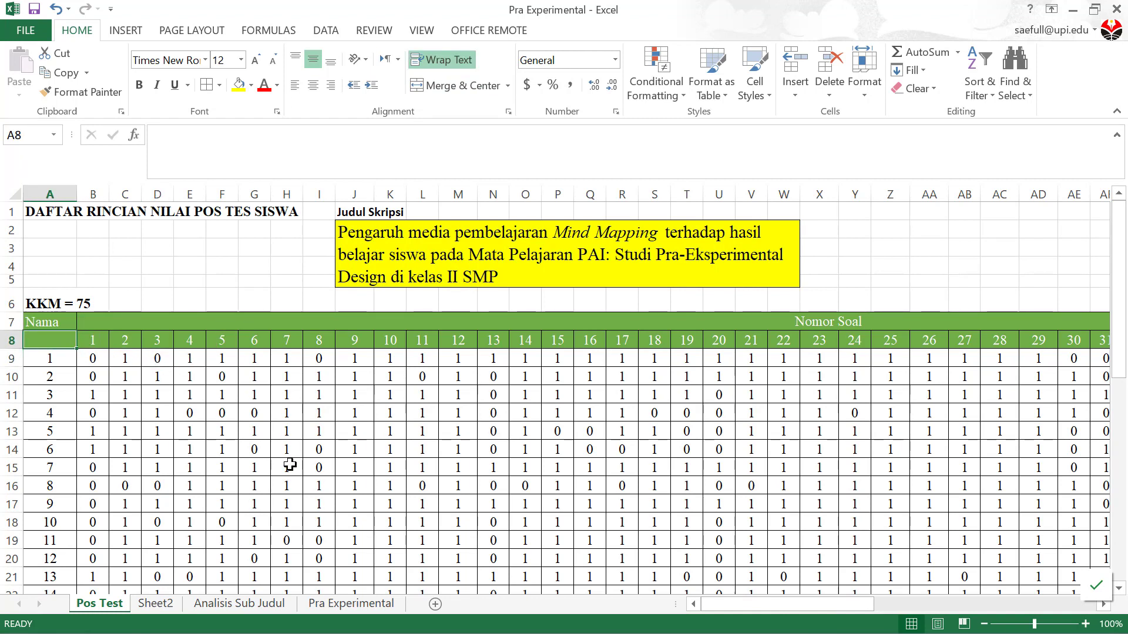
{"action": "key", "text": "shift+Right"}
{"action": "key", "text": "shift+Right"}
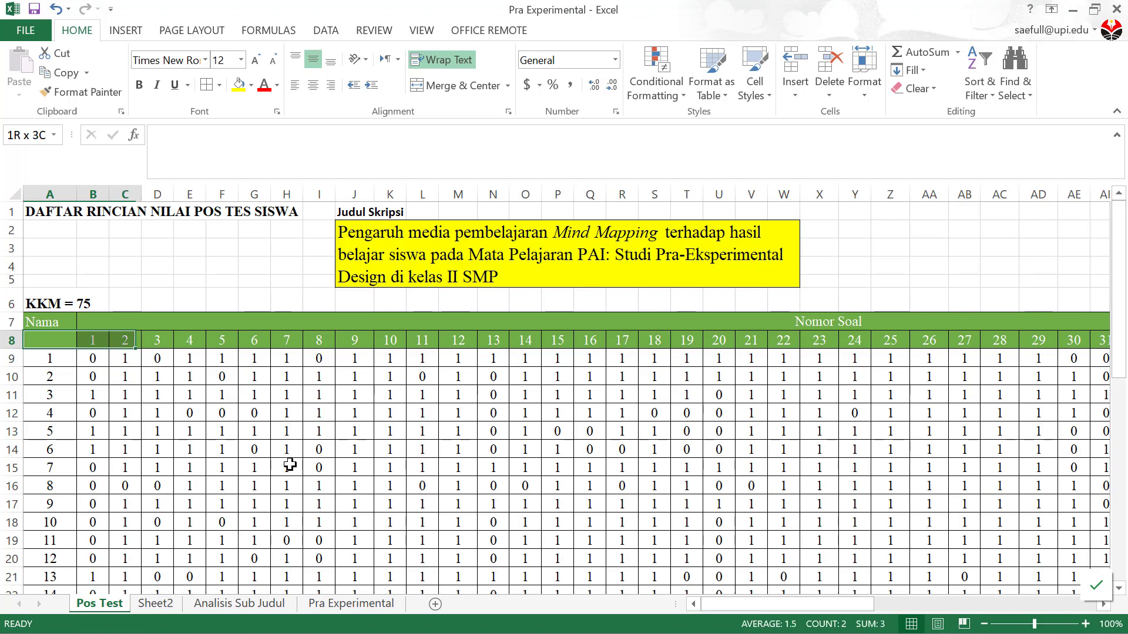
{"action": "key", "text": "shift+Left"}
{"action": "key", "text": "shift+Left"}
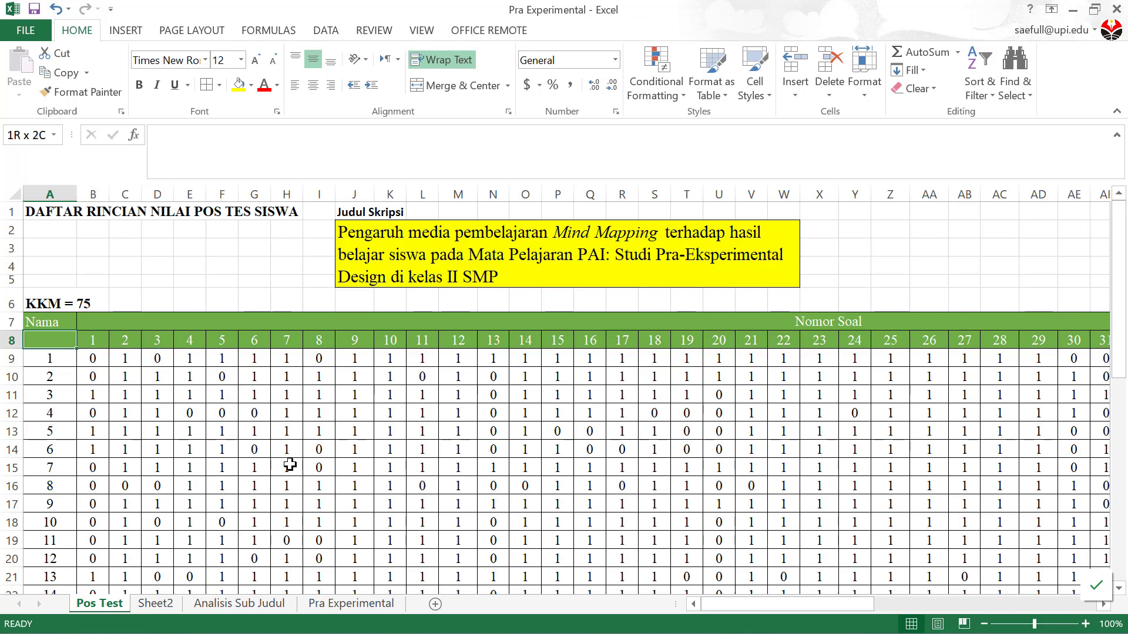
{"action": "key", "text": "shift+Down"}
{"action": "key", "text": "shift+Up"}
{"action": "key", "text": "shift+Down"}
{"action": "key", "text": "shift+Up"}
{"action": "key", "text": "shift+Right"}
{"action": "key", "text": "shift+Right"}
{"action": "key", "text": "shift+Right"}
{"action": "key", "text": "shift+Right"}
{"action": "key", "text": "shift+Right"}
{"action": "key", "text": "shift+Right"}
{"action": "key", "text": "shift+Right"}
{"action": "key", "text": "shift+Right"}
{"action": "key", "text": "shift+Right"}
{"action": "key", "text": "shift+Right"}
{"action": "key", "text": "shift+Right"}
{"action": "key", "text": "shift+Right"}
{"action": "key", "text": "shift+Right"}
{"action": "key", "text": "shift+Right"}
{"action": "key", "text": "shift+Right"}
{"action": "key", "text": "shift+Right"}
{"action": "key", "text": "shift+Right"}
{"action": "key", "text": "shift+Right"}
{"action": "key", "text": "shift+Right"}
{"action": "key", "text": "shift+Right"}
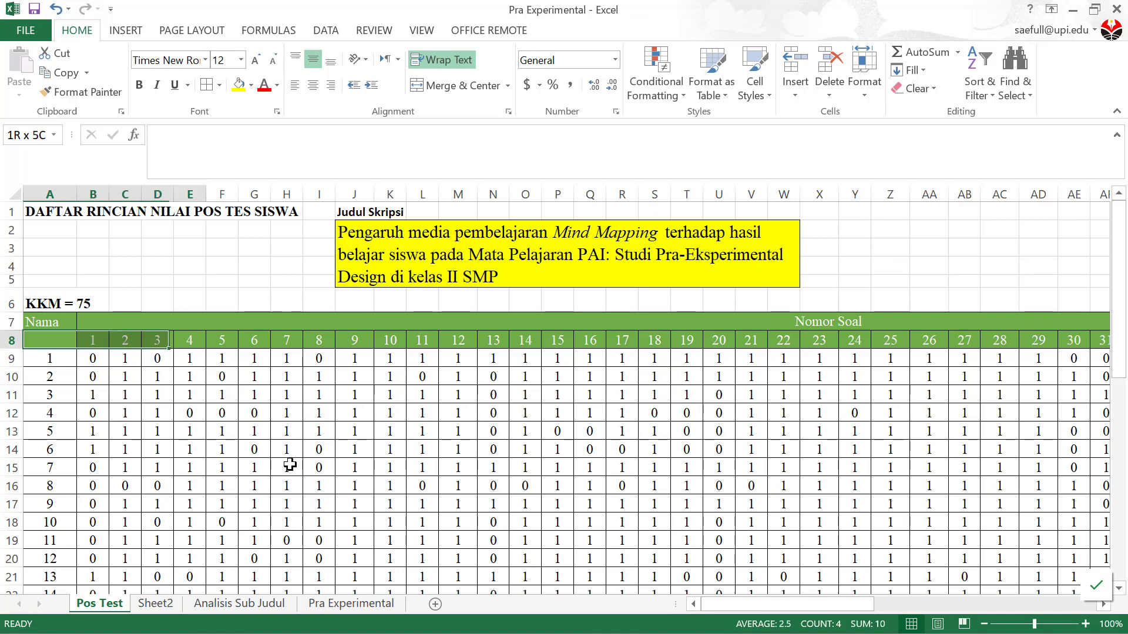
{"action": "key", "text": "shift+Right"}
{"action": "key", "text": "shift+Right"}
{"action": "key", "text": "shift+Right"}
{"action": "key", "text": "shift+Right"}
{"action": "key", "text": "shift+Right"}
{"action": "key", "text": "shift+Right"}
{"action": "key", "text": "shift+Right"}
{"action": "key", "text": "shift+Right"}
{"action": "key", "text": "shift+Right"}
{"action": "key", "text": "shift+Right"}
{"action": "key", "text": "shift+Right"}
{"action": "key", "text": "shift+Right"}
{"action": "key", "text": "shift+Right"}
{"action": "key", "text": "shift+Right"}
{"action": "key", "text": "shift+Right"}
{"action": "key", "text": "shift+Right"}
{"action": "key", "text": "shift+Right"}
{"action": "key", "text": "shift+Right"}
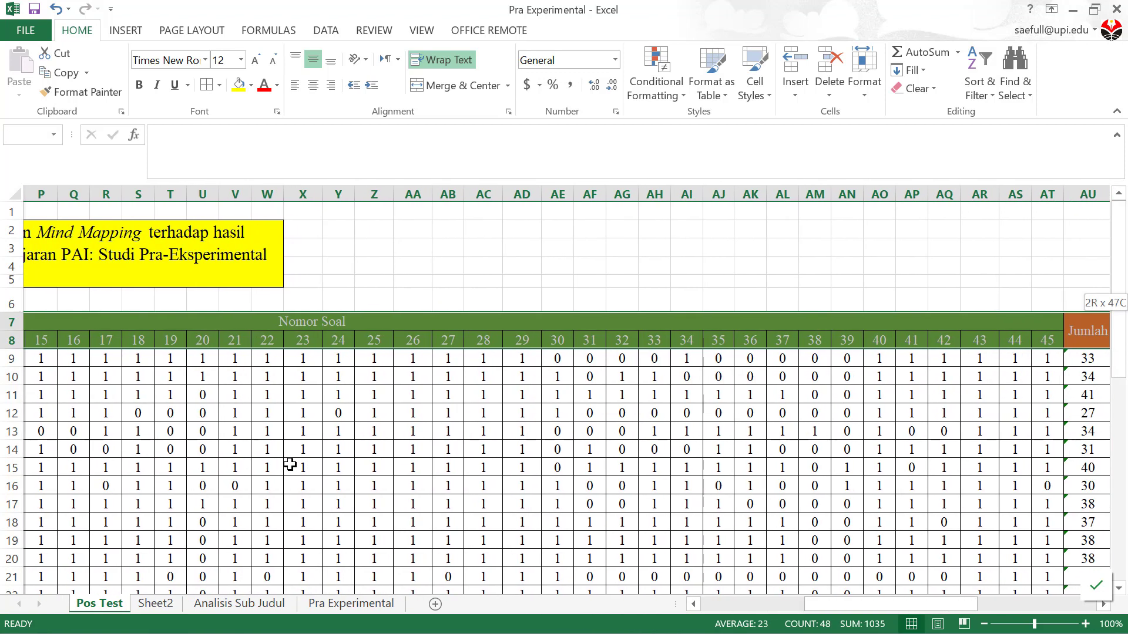
{"action": "key", "text": "shift+Left"}
{"action": "key", "text": "shift+Down"}
{"action": "key", "text": "shift+Down"}
{"action": "key", "text": "shift+Down"}
{"action": "key", "text": "shift+Down"}
{"action": "key", "text": "shift+Down"}
{"action": "key", "text": "shift+Down"}
{"action": "key", "text": "shift+Down"}
{"action": "key", "text": "shift+Down"}
{"action": "key", "text": "shift+Down"}
{"action": "key", "text": "shift+Down"}
{"action": "key", "text": "shift+Down"}
{"action": "key", "text": "shift+Down"}
{"action": "key", "text": "shift+Down"}
{"action": "key", "text": "shift+Down"}
{"action": "key", "text": "shift+Down"}
{"action": "key", "text": "shift+Down"}
{"action": "key", "text": "shift+Down"}
{"action": "key", "text": "shift+Down"}
{"action": "key", "text": "shift+Down"}
{"action": "key", "text": "shift+Down"}
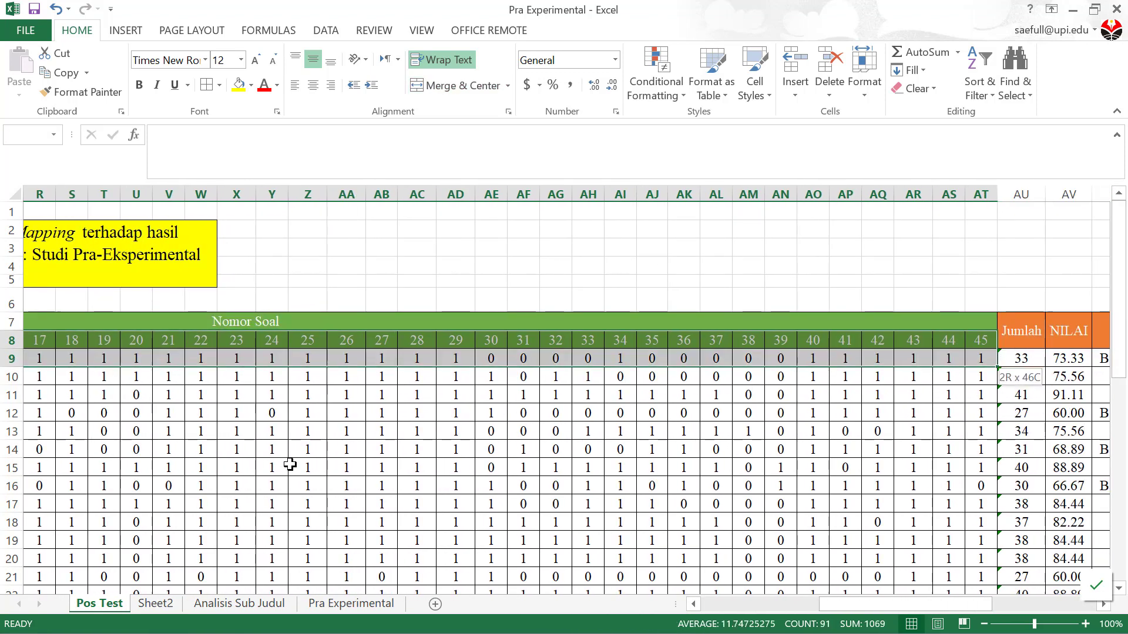
{"action": "key", "text": "shift+Up"}
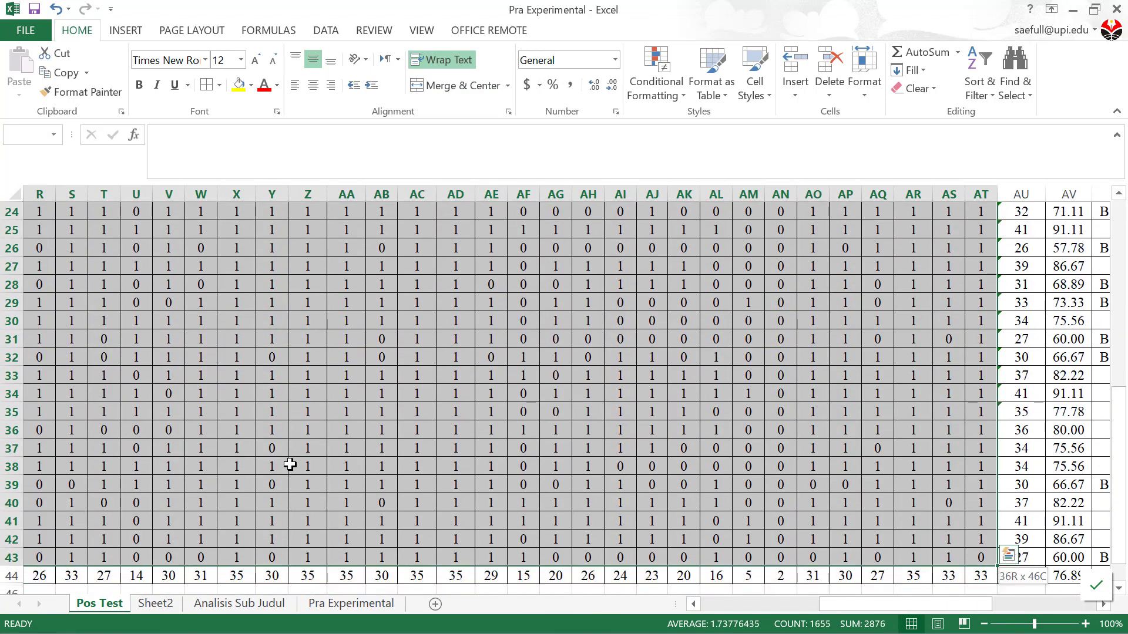
- Copy the selected question-number header row and student answers in A8:AT43 on the Pos Test sheet
{"action": "left_click_drag", "start_coordinate": [940, 604], "coordinate": [822, 604]}
{"action": "left_click_drag", "start_coordinate": [268, 631], "coordinate": [36, 567]}
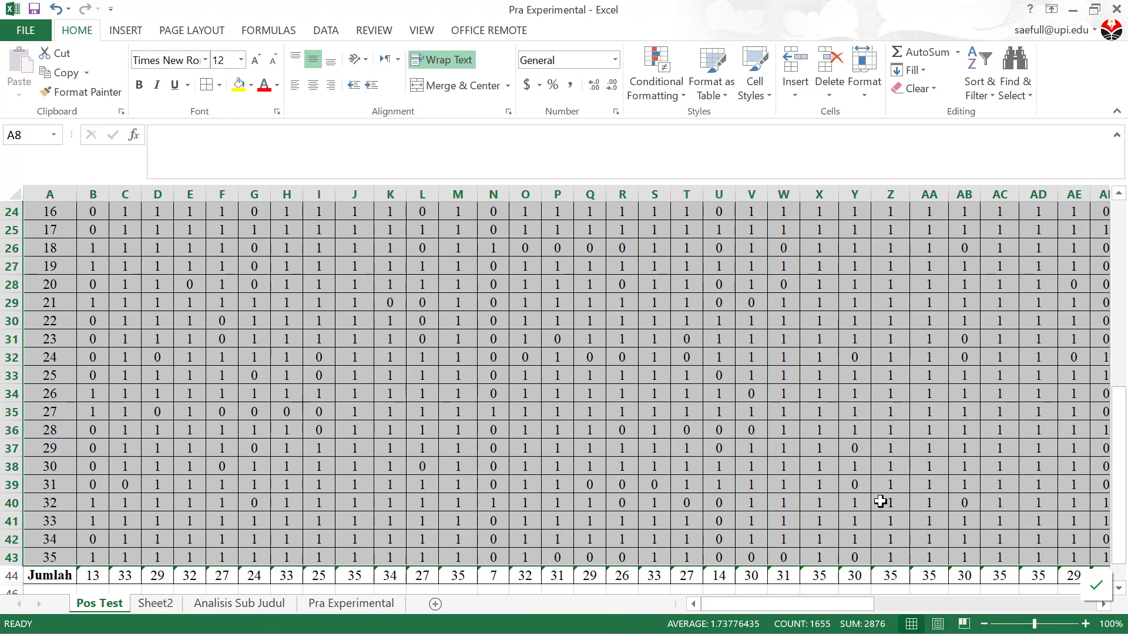
{"action": "scroll", "coordinate": [888, 519], "scroll_direction": "up", "scroll_amount": 8}
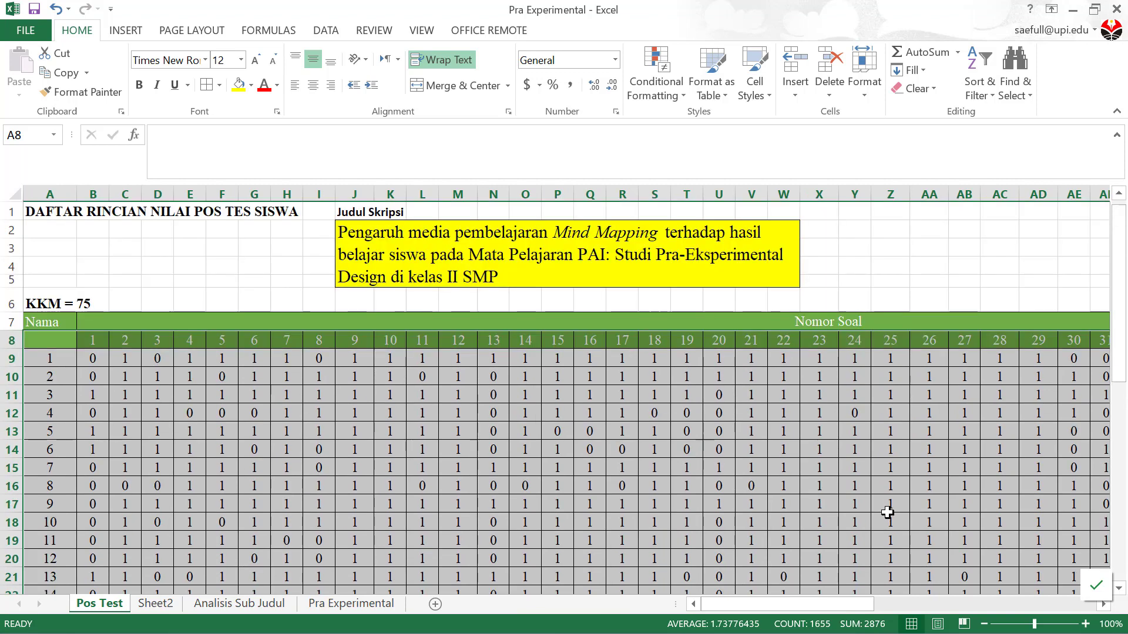
{"action": "left_click_drag", "start_coordinate": [841, 604], "coordinate": [945, 574]}
{"action": "key", "text": "ctrl+c"}
{"action": "left_click", "coordinate": [156, 610]}
{"action": "left_click", "coordinate": [108, 611]}
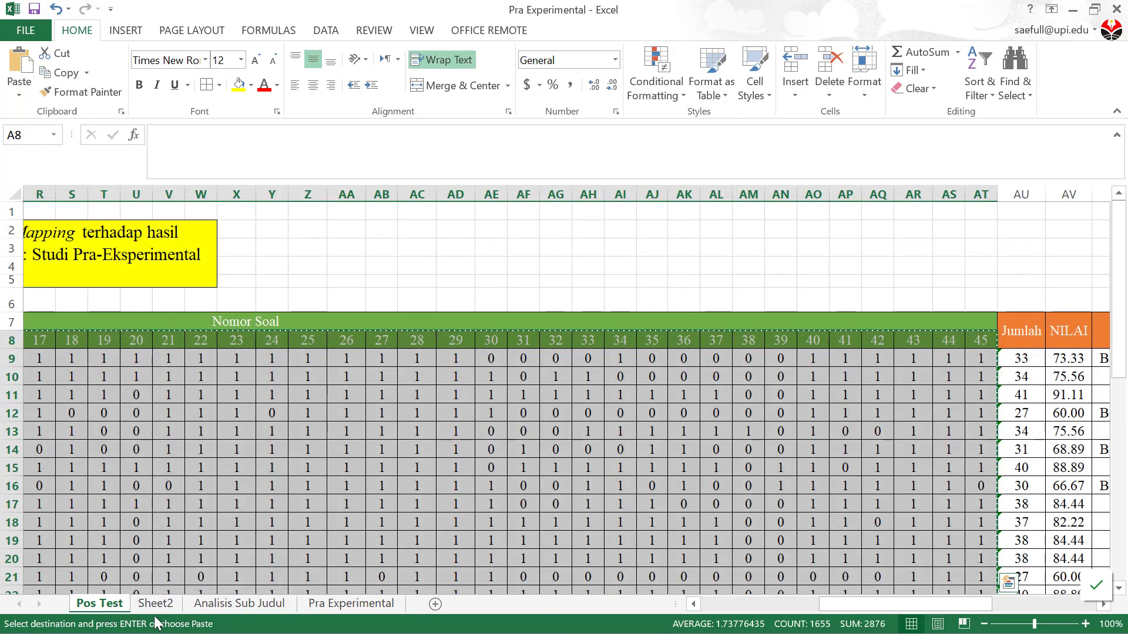
{"action": "left_click_drag", "start_coordinate": [904, 604], "coordinate": [788, 604]}
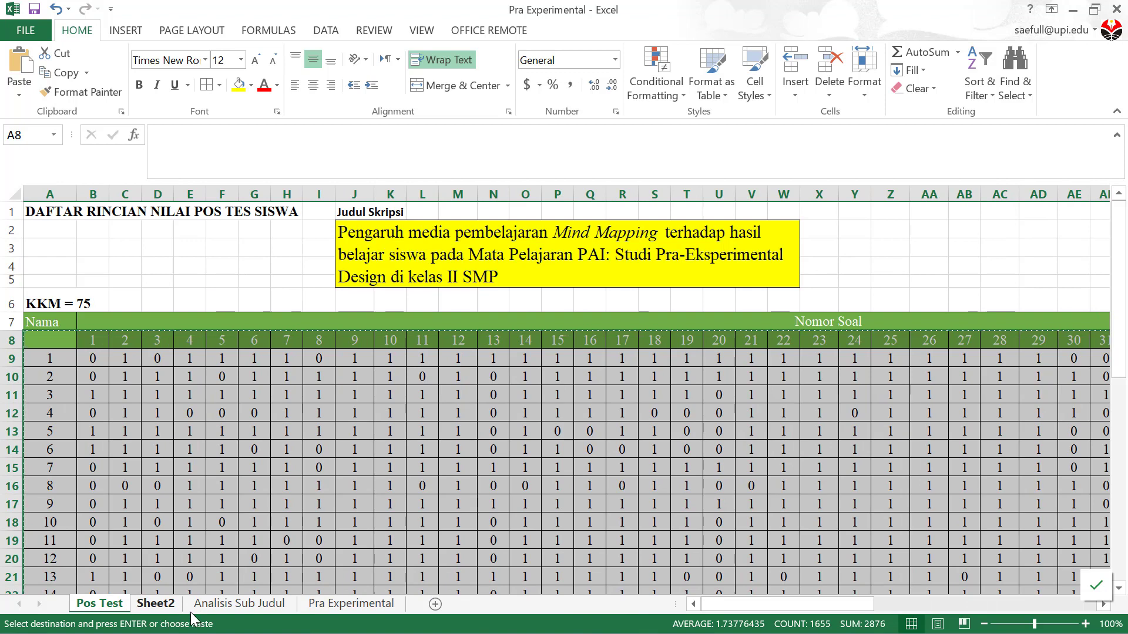
- Paste the copied data transposed at cell A8 of Sheet2, matching the layout of the Analisis Sub Judul sheet
{"action": "left_click", "coordinate": [239, 604]}
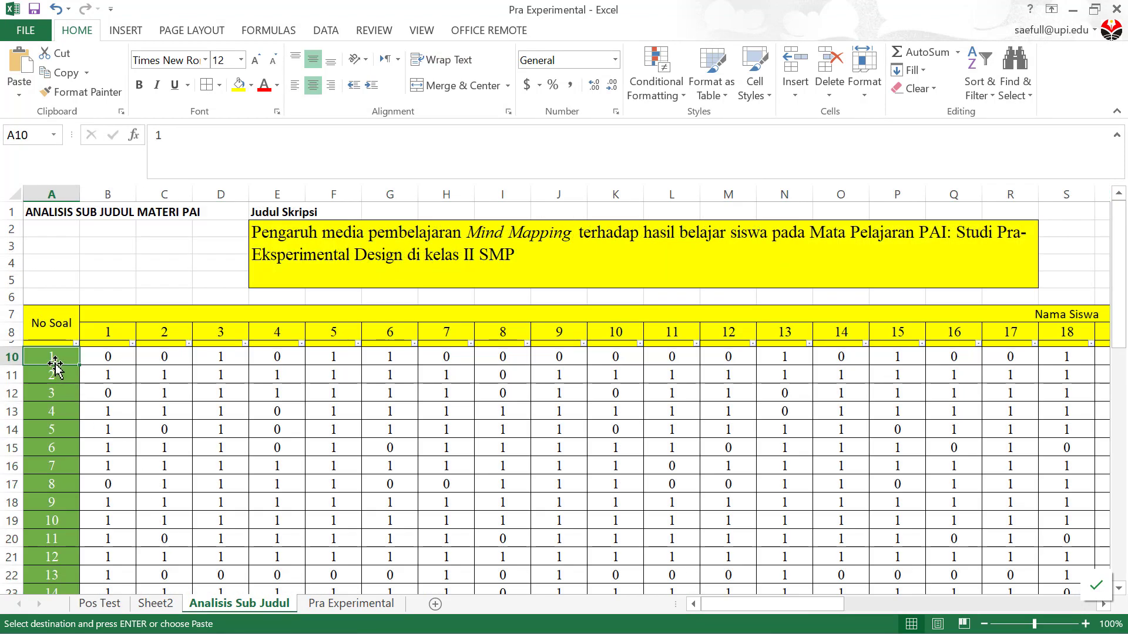
{"action": "left_click", "coordinate": [160, 604]}
{"action": "left_click", "coordinate": [57, 330]}
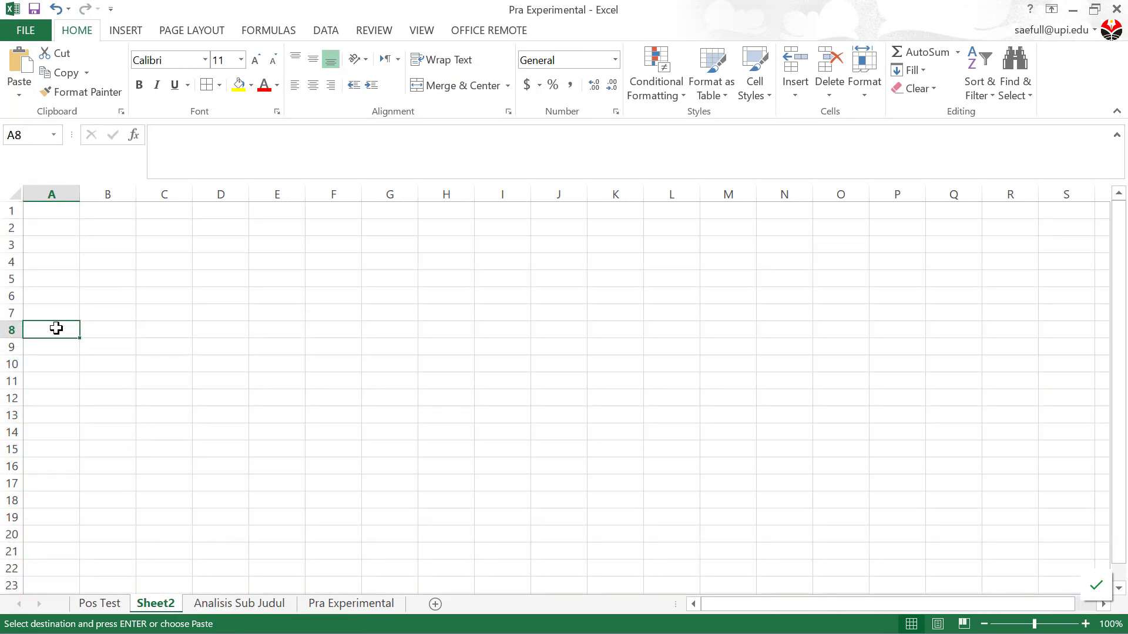
{"action": "right_click", "coordinate": [78, 334]}
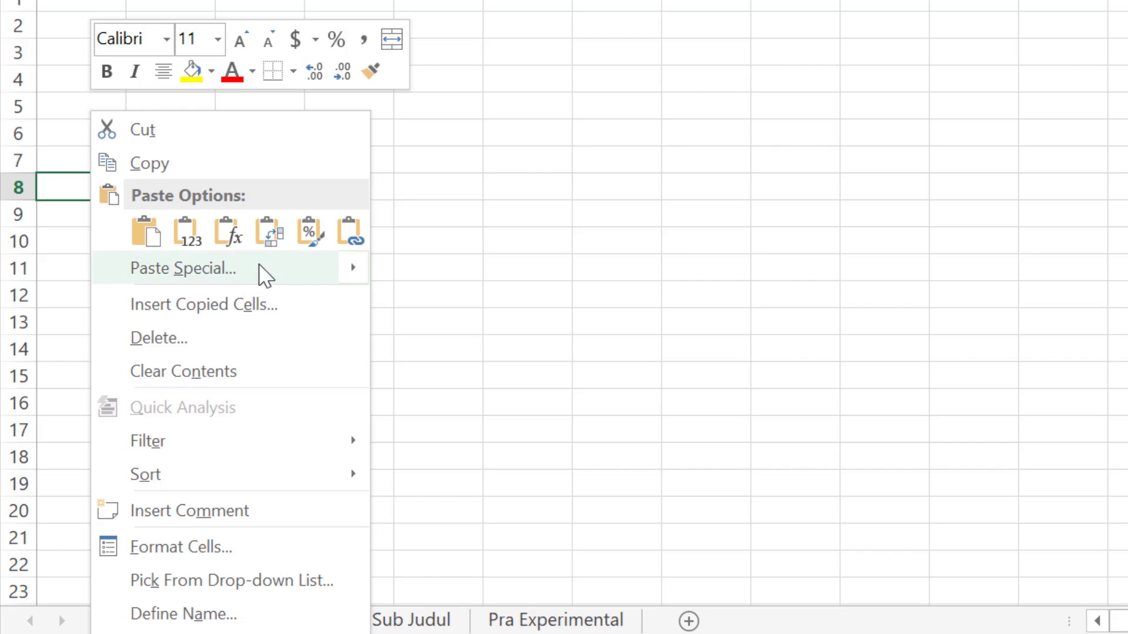
{"action": "mouse_move", "coordinate": [286, 270]}
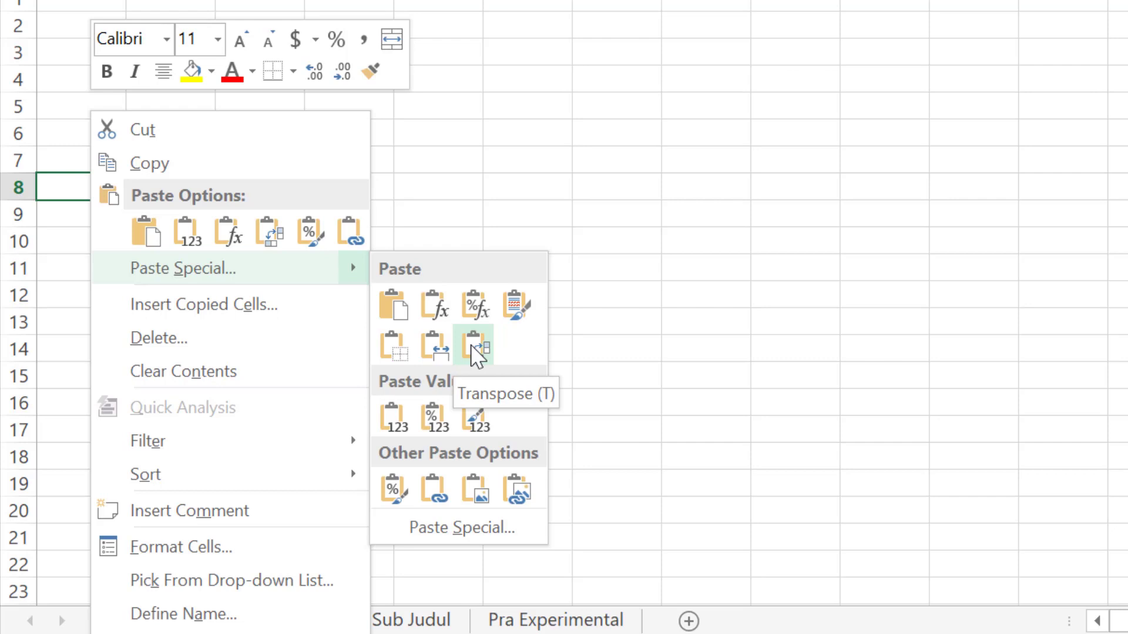
{"action": "left_click", "coordinate": [270, 236]}
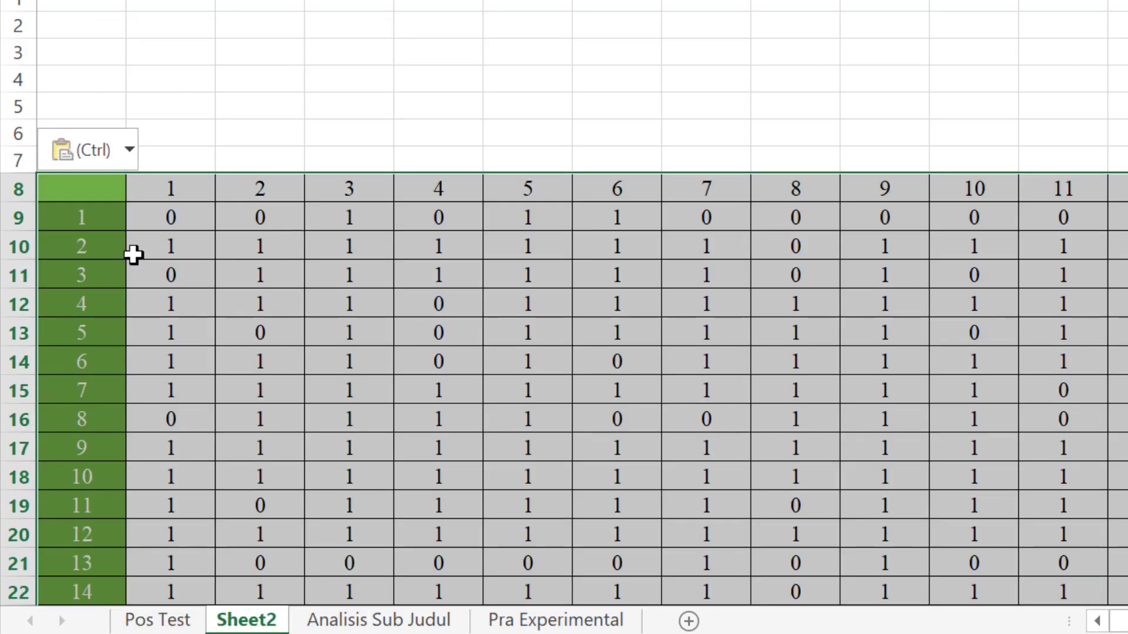
- Check the transposed table on Sheet2, down the question-number column and across the student-number header row
{"action": "left_click", "coordinate": [113, 251]}
{"action": "left_click", "coordinate": [107, 224]}
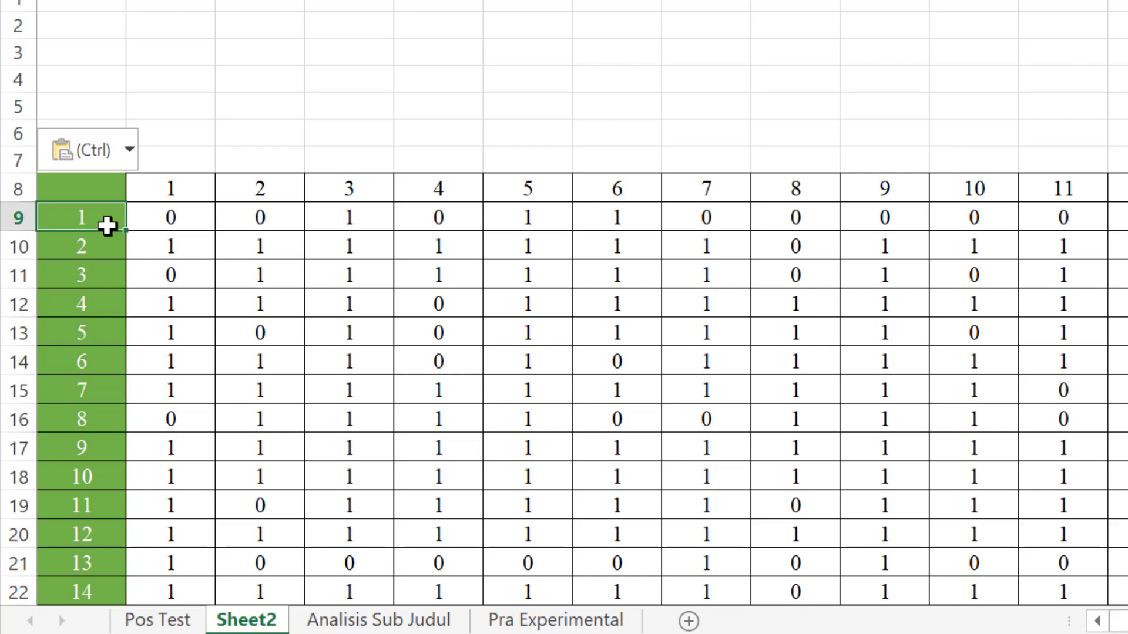
{"action": "key", "text": "ctrl+Down"}
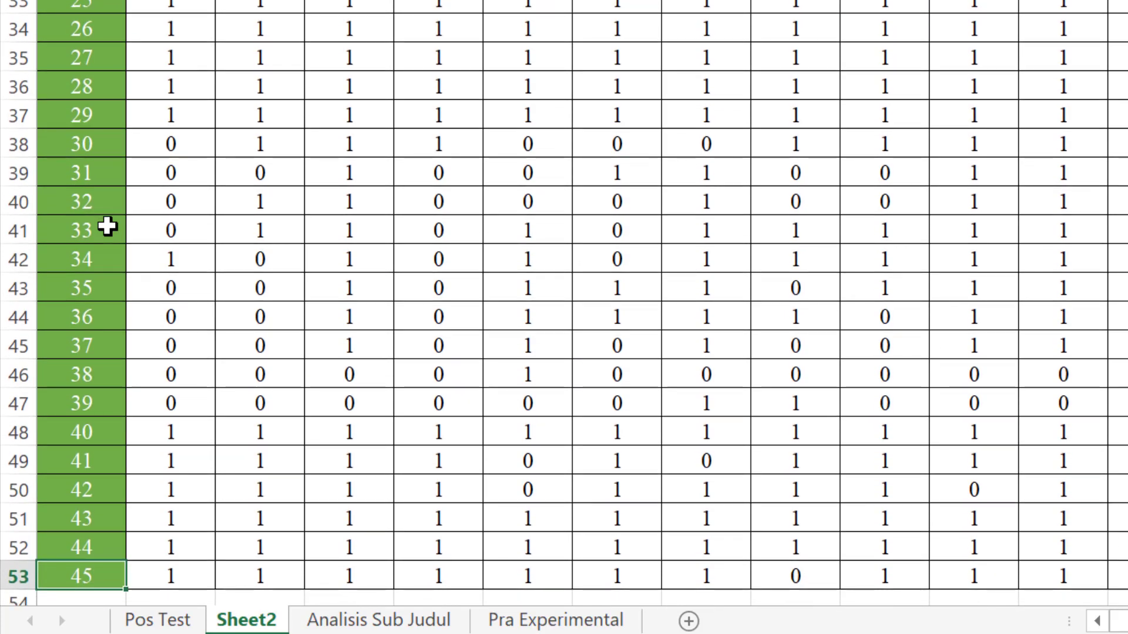
{"action": "key", "text": "ctrl+Up"}
{"action": "key", "text": "Up"}
{"action": "key", "text": "Right"}
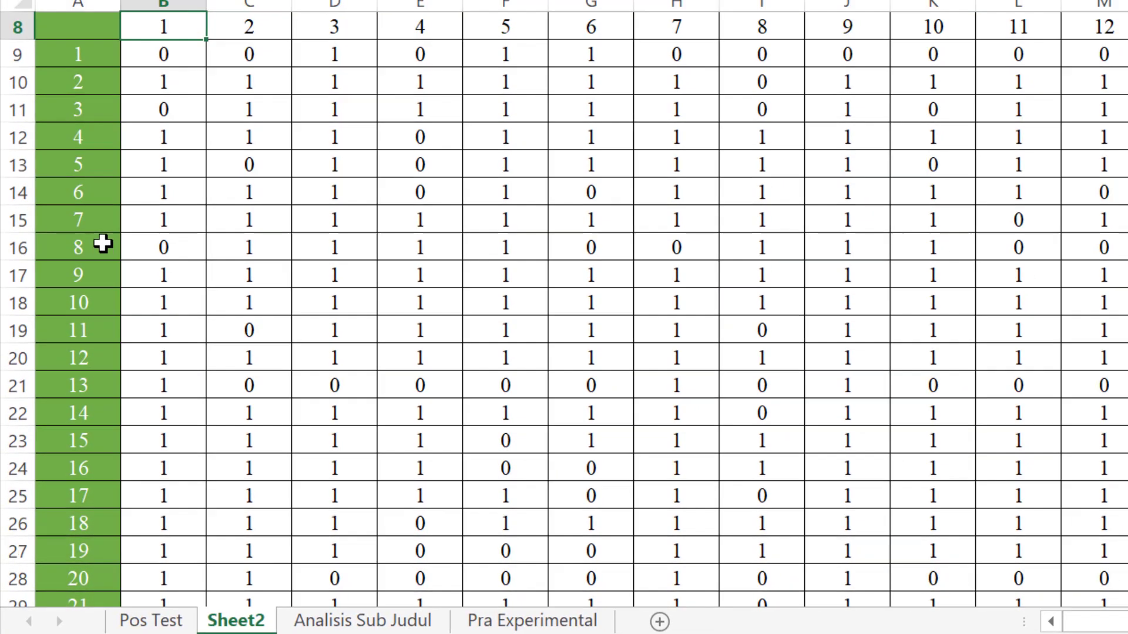
{"action": "key", "text": "ctrl+Right"}
{"action": "key", "text": "ctrl+Left"}
{"action": "key", "text": "Left"}
{"action": "key", "text": "Up"}
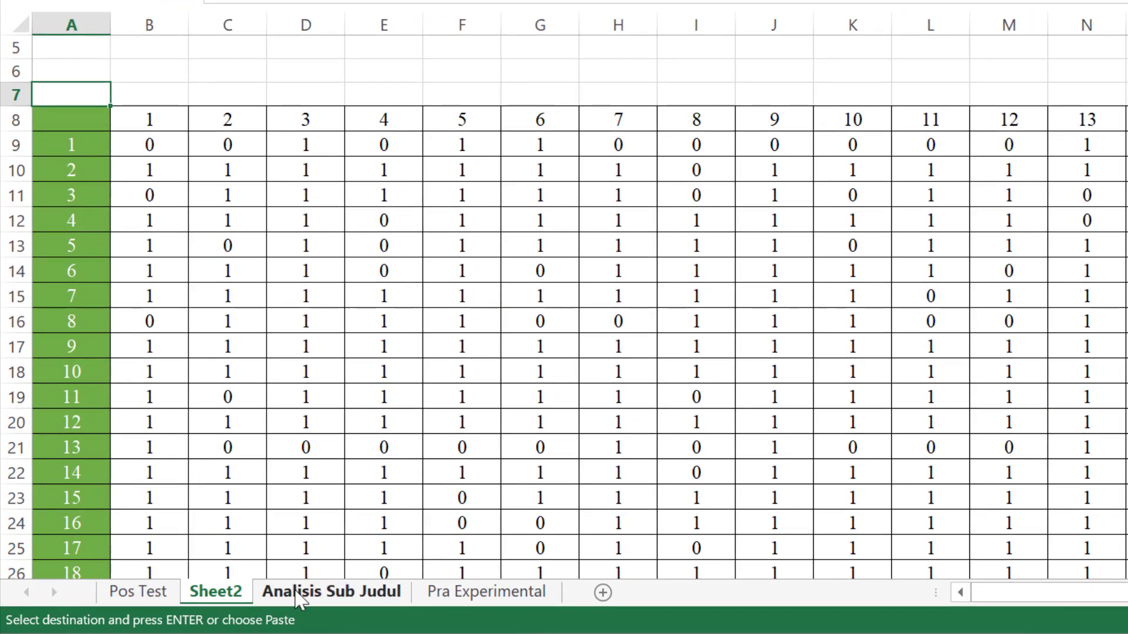
- Examine the No Soal and Nama Siswa headers and the Sub Judul Materi column on the Analisis Sub Judul sheet
{"action": "left_click", "coordinate": [299, 594]}
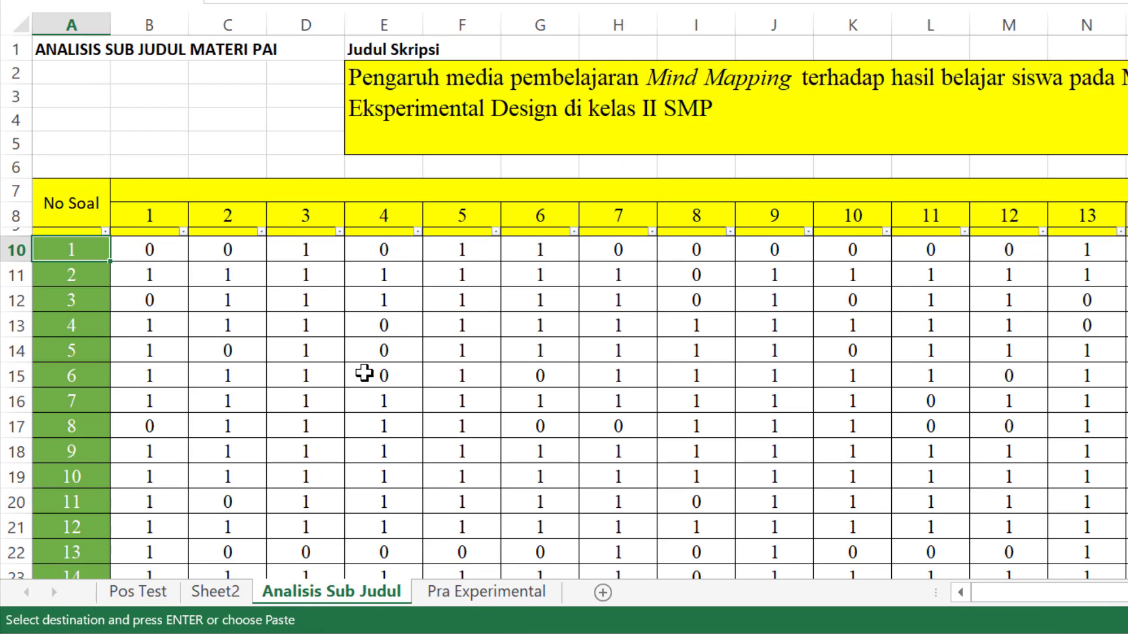
{"action": "left_click", "coordinate": [81, 197]}
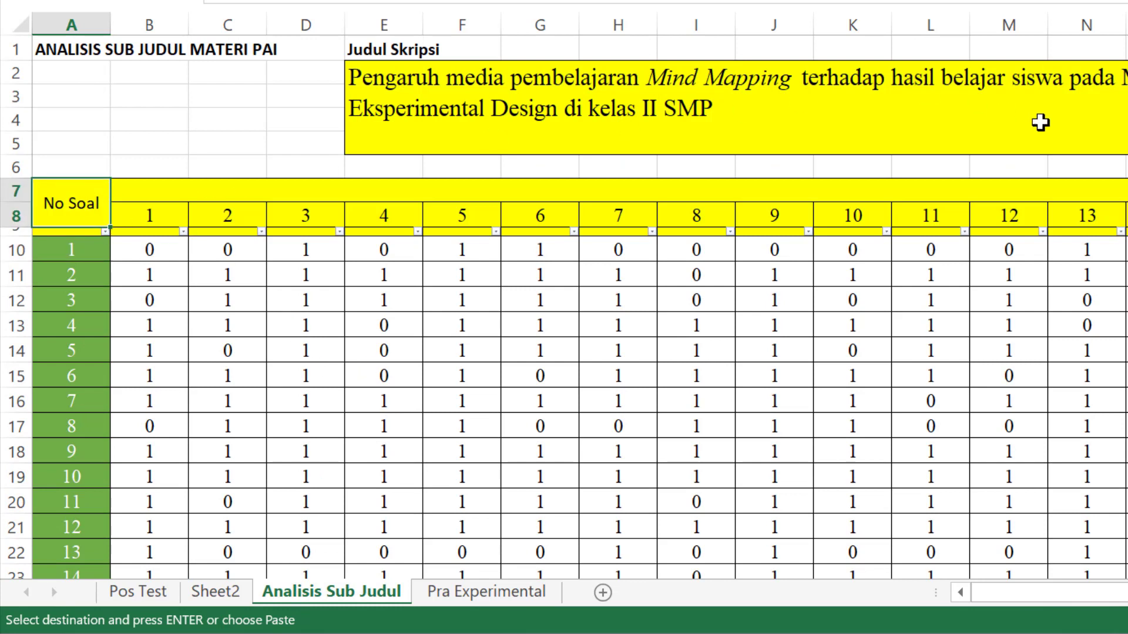
{"action": "left_click", "coordinate": [1090, 182]}
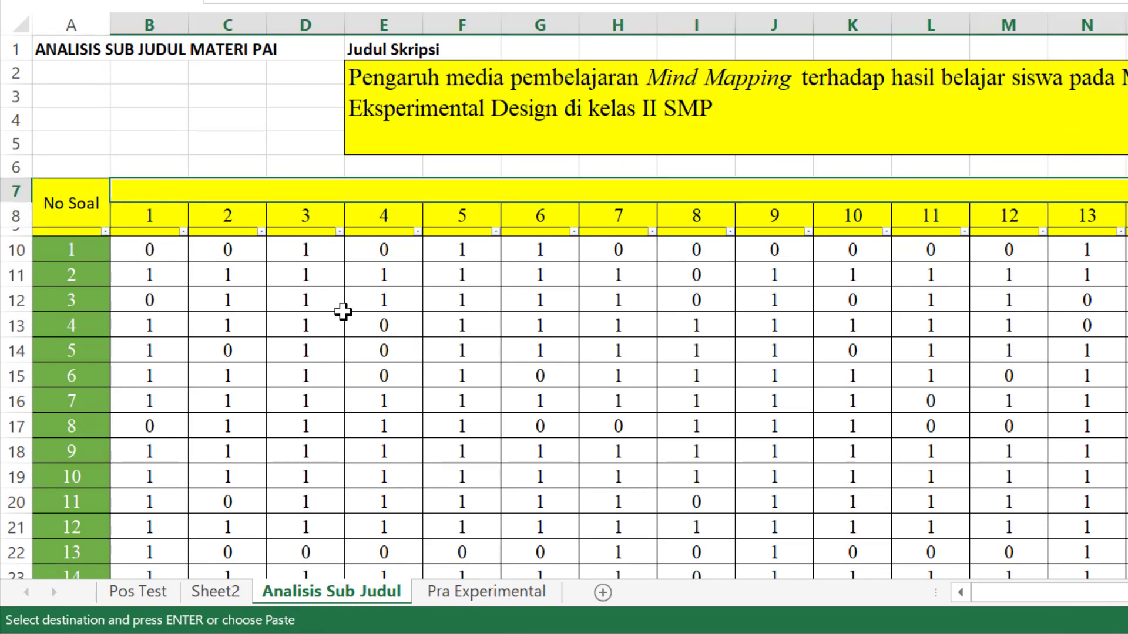
{"action": "left_click", "coordinate": [252, 316]}
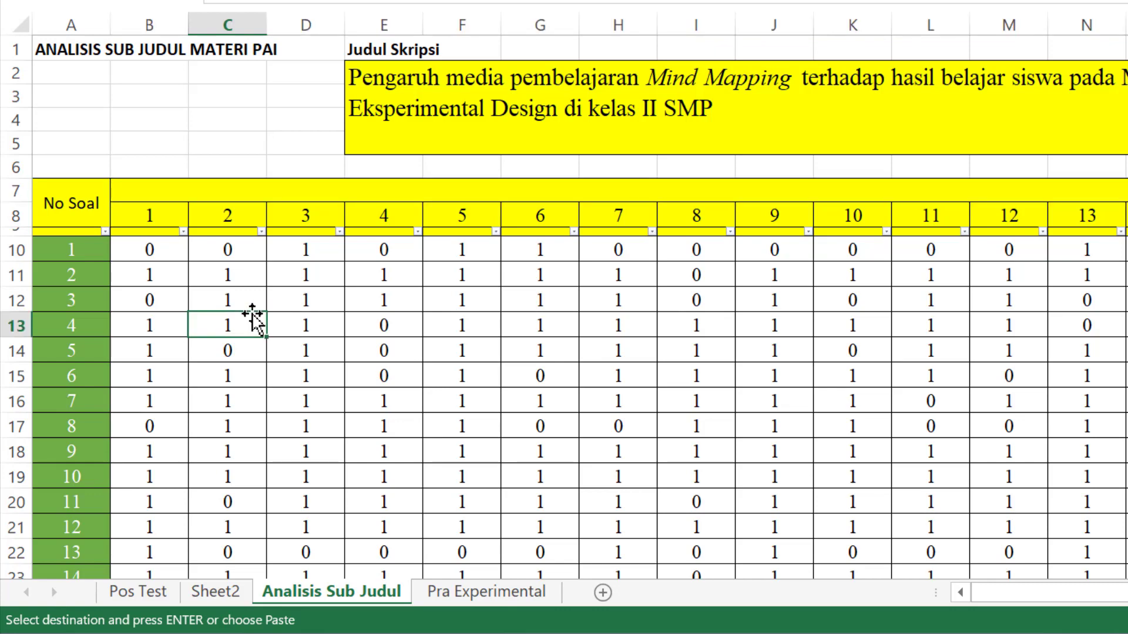
{"action": "key", "text": "ctrl+Right"}
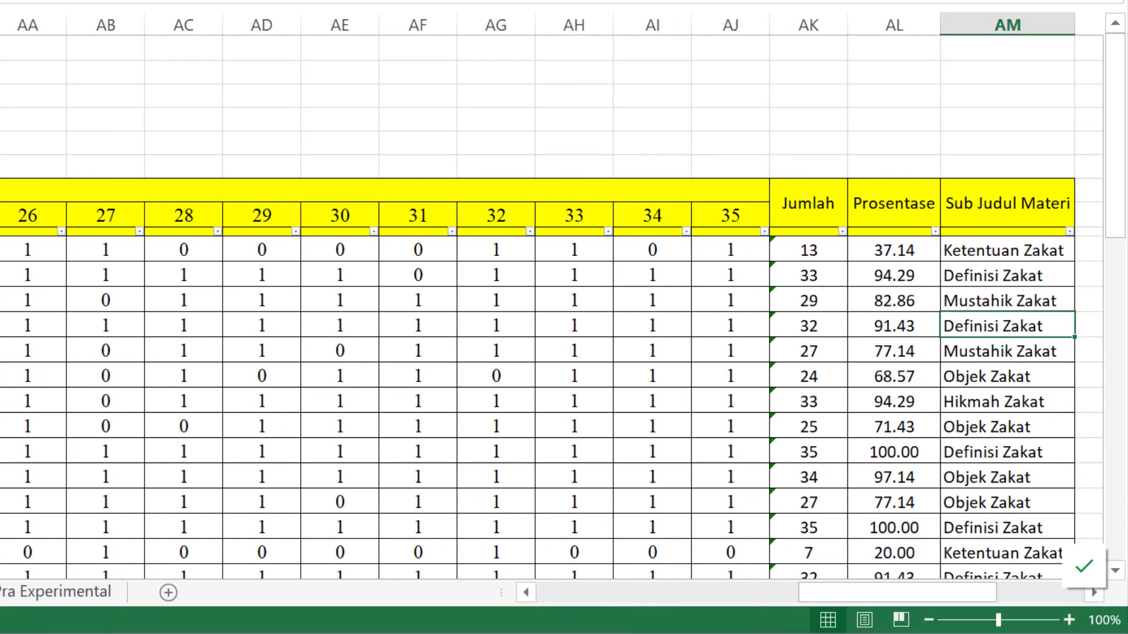
- Split the Analisis Sub Judul window at cell B10 and go to question 1's Jumlah cell, AK10
{"action": "key", "text": "ctrl+Home"}
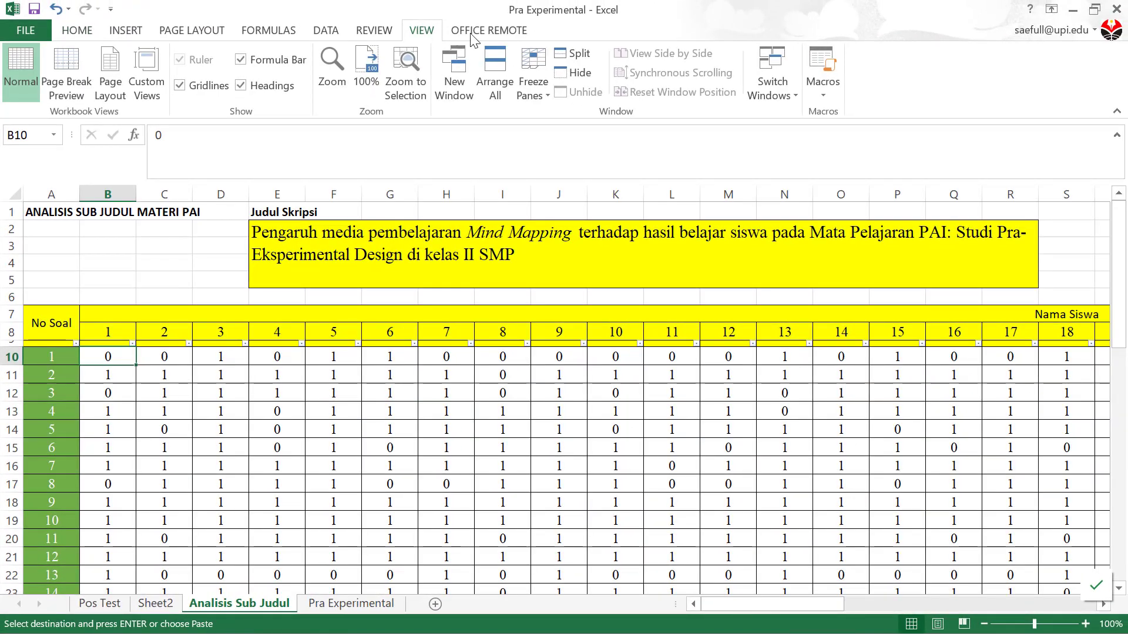
{"action": "left_click", "coordinate": [573, 53]}
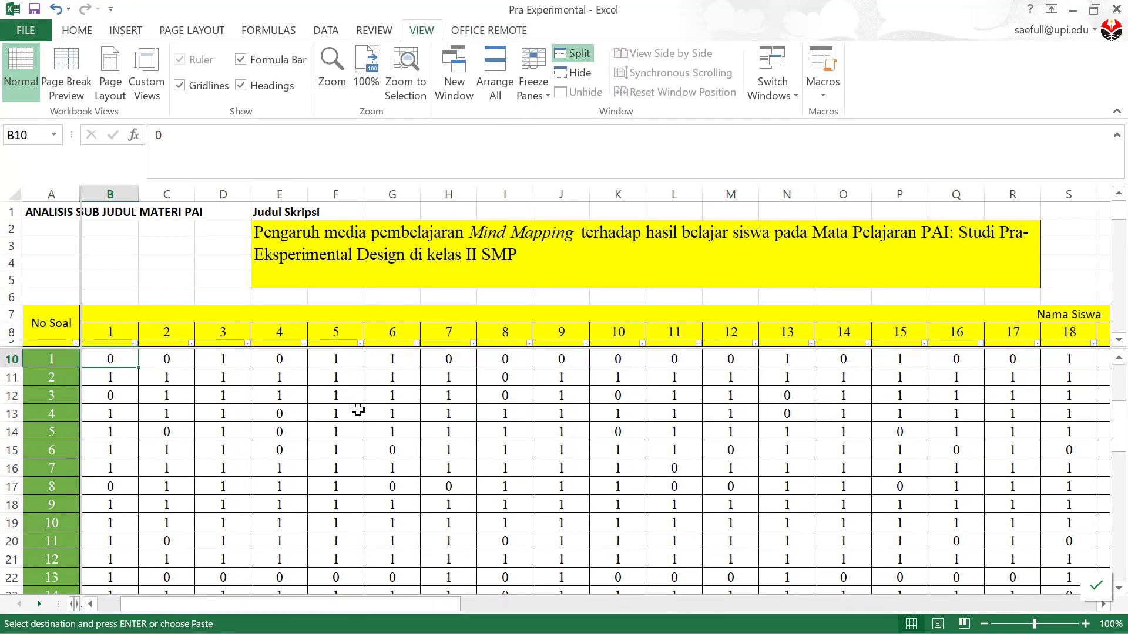
{"action": "key", "text": "ctrl+Right"}
{"action": "key", "text": "ctrl+Right"}
{"action": "key", "text": "ctrl+Right"}
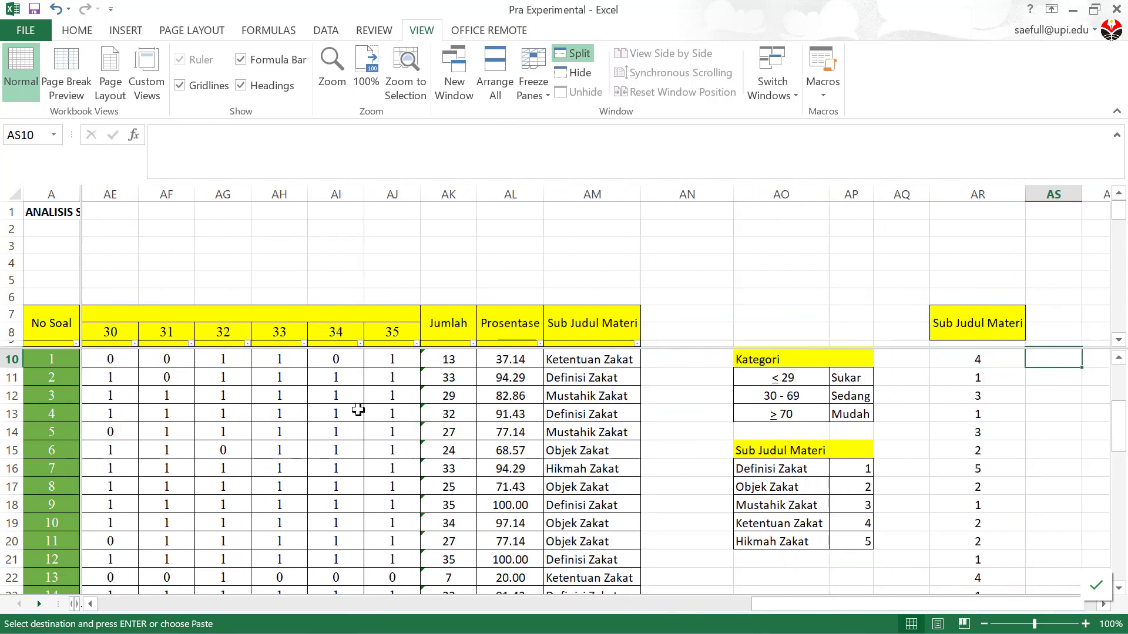
{"action": "key", "text": "Left"}
{"action": "key", "text": "Left"}
{"action": "key", "text": "Left"}
{"action": "key", "text": "Left"}
{"action": "key", "text": "Left"}
{"action": "key", "text": "Left"}
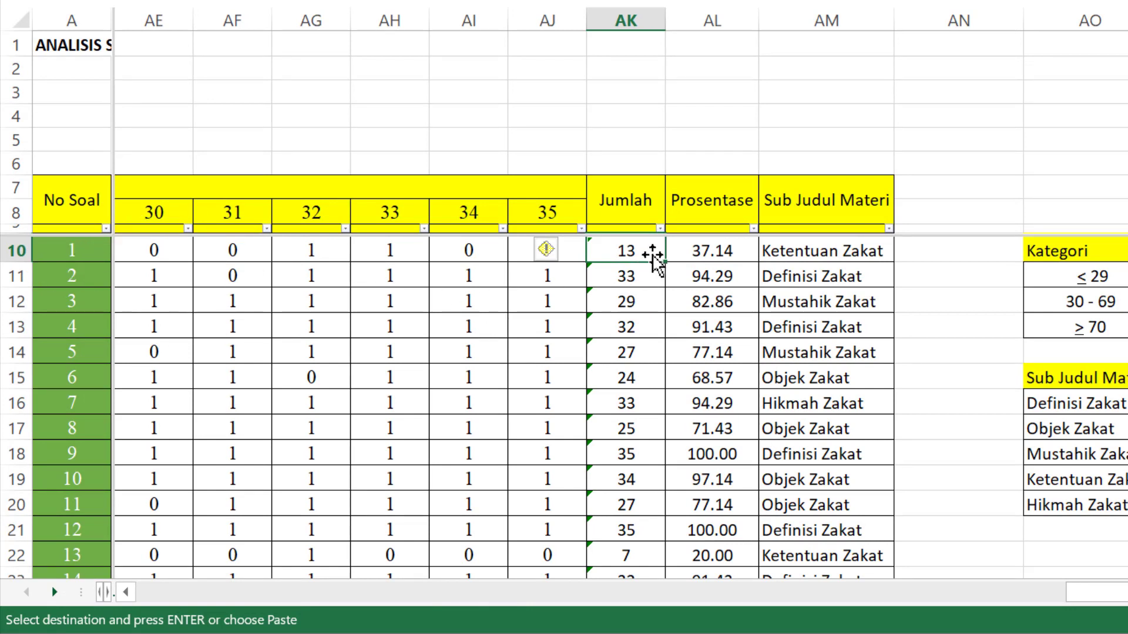
- Clear the Prosentase values of all questions in AL10:AL54 on the Analisis Sub Judul sheet
{"action": "left_click", "coordinate": [712, 251]}
{"action": "left_click", "coordinate": [714, 311]}
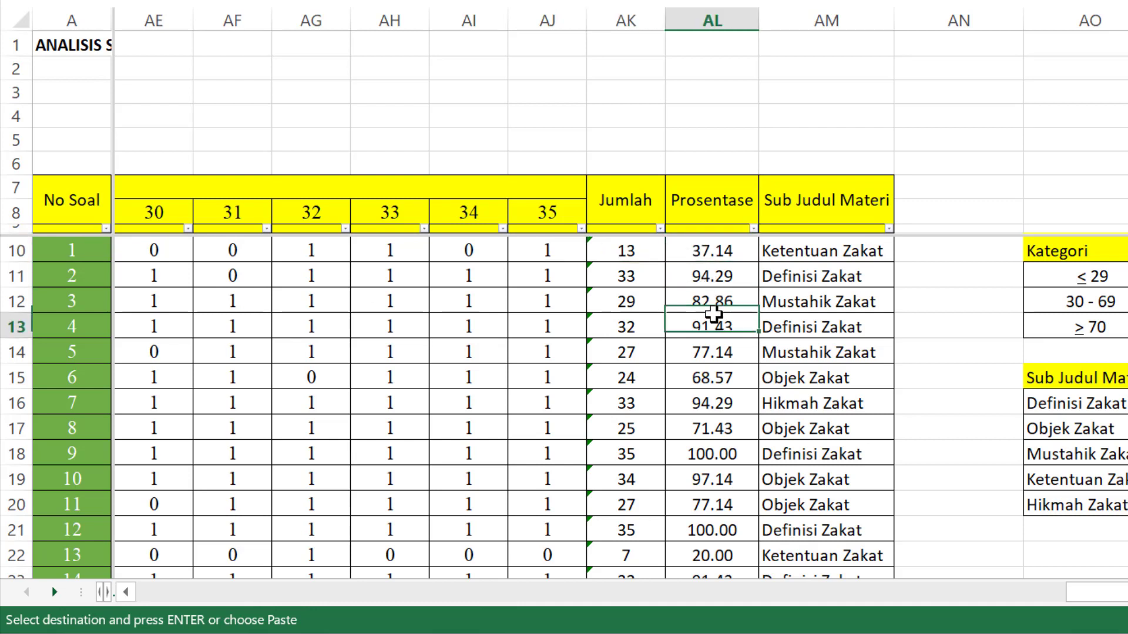
{"action": "left_click", "coordinate": [724, 250]}
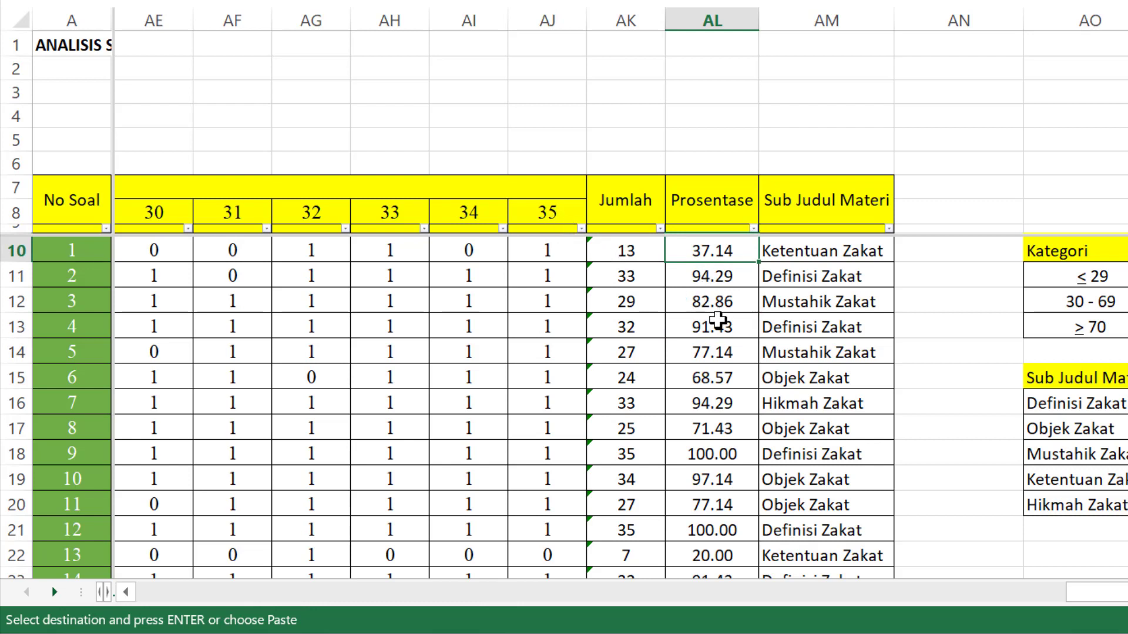
{"action": "left_click", "coordinate": [645, 254]}
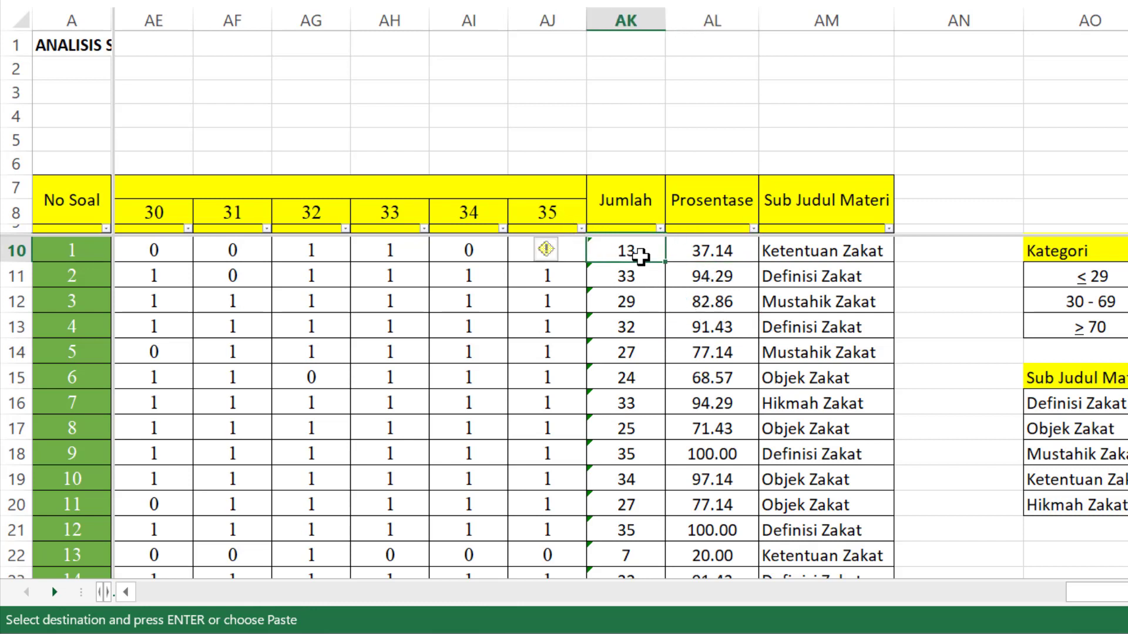
{"action": "left_click", "coordinate": [723, 248]}
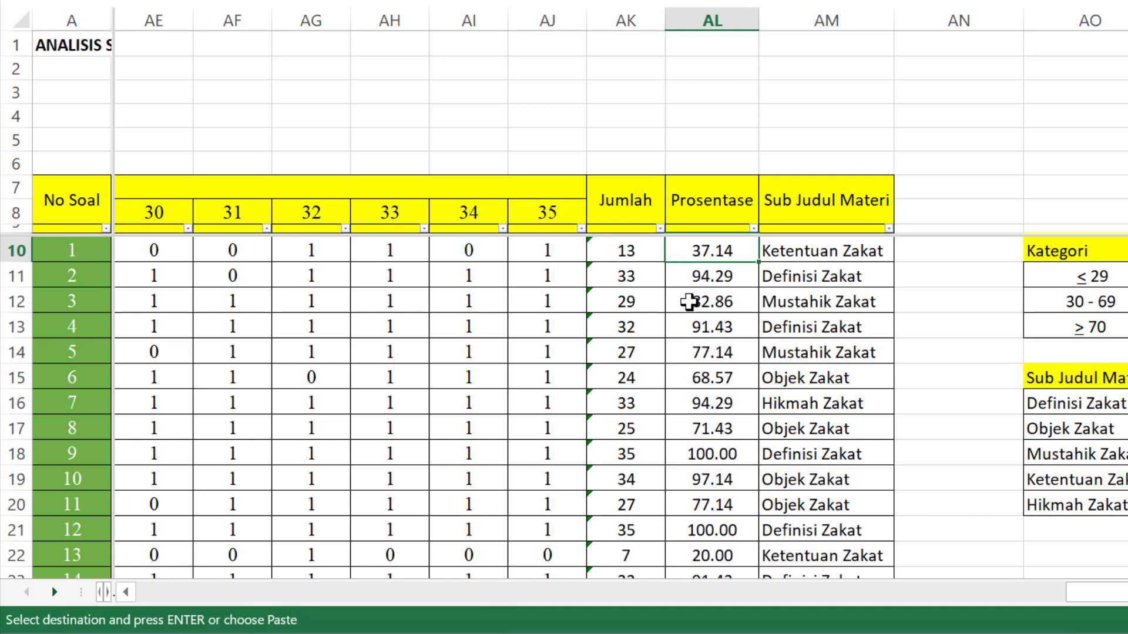
{"action": "key", "text": "ctrl+shift+Down"}
{"action": "key", "text": "ctrl+v"}
{"action": "key", "text": "Delete"}
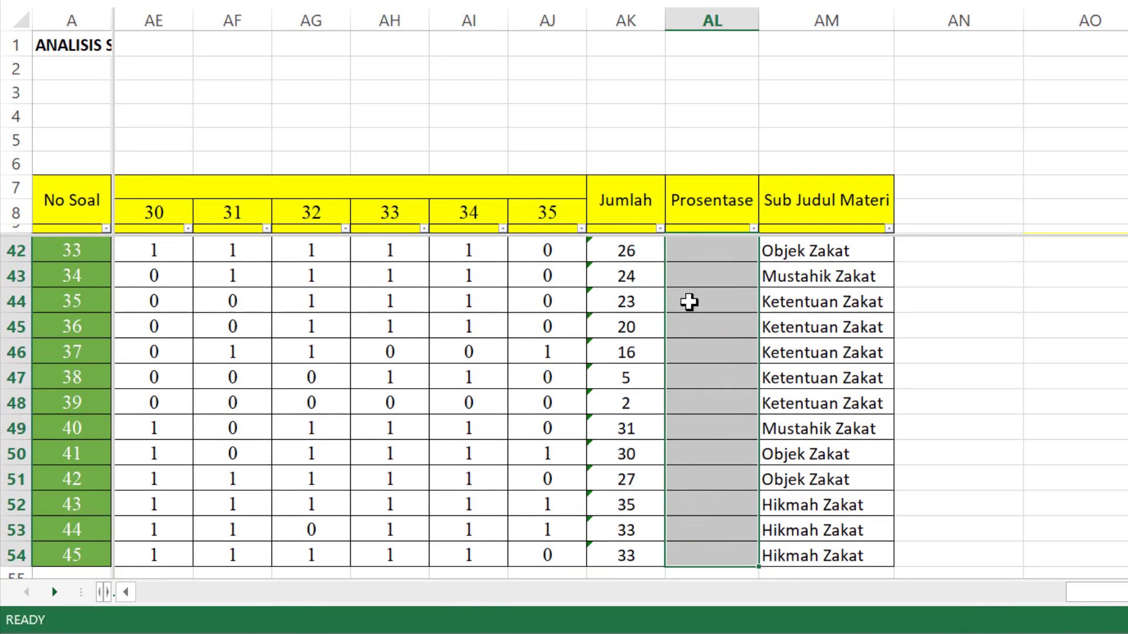
- Enter =(AK10/35)*100 as question 1's Prosentase in AL10 and fill the formula down for all questions
{"action": "scroll", "coordinate": [689, 302], "scroll_direction": "up", "scroll_amount": 10}
{"action": "left_click", "coordinate": [689, 302]}
{"action": "type", "text": "="}
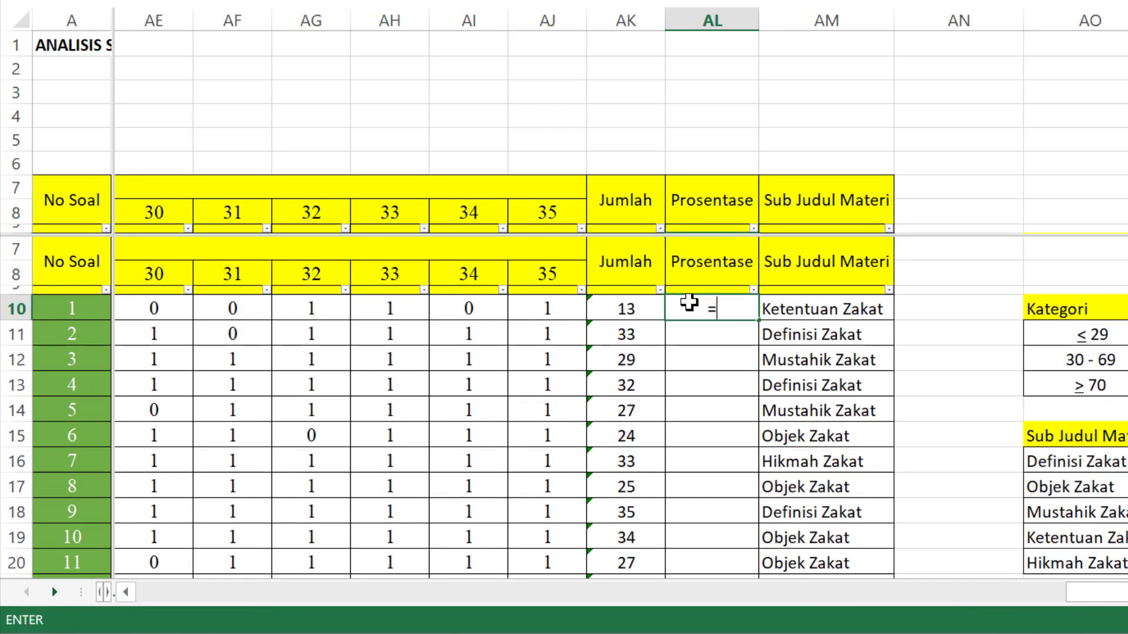
{"action": "left_click", "coordinate": [639, 304]}
{"action": "key", "text": "BackSpace"}
{"action": "key", "text": "BackSpace"}
{"action": "key", "text": "BackSpace"}
{"action": "key", "text": "BackSpace"}
{"action": "type", "text": "()*100"}
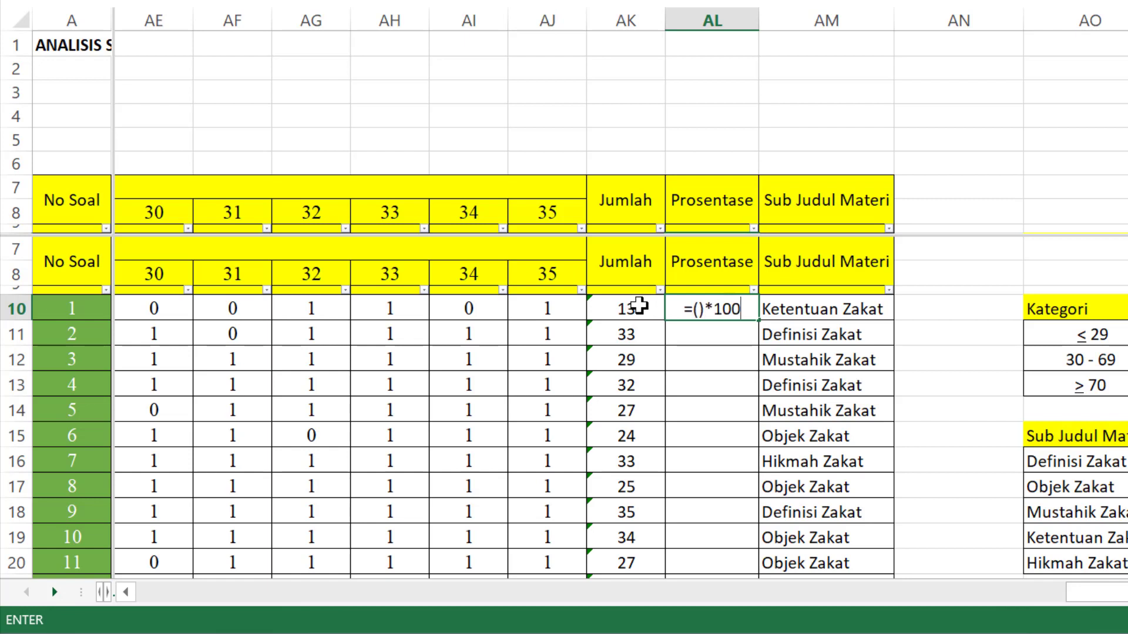
{"action": "left_click", "coordinate": [701, 316]}
{"action": "left_click", "coordinate": [622, 311]}
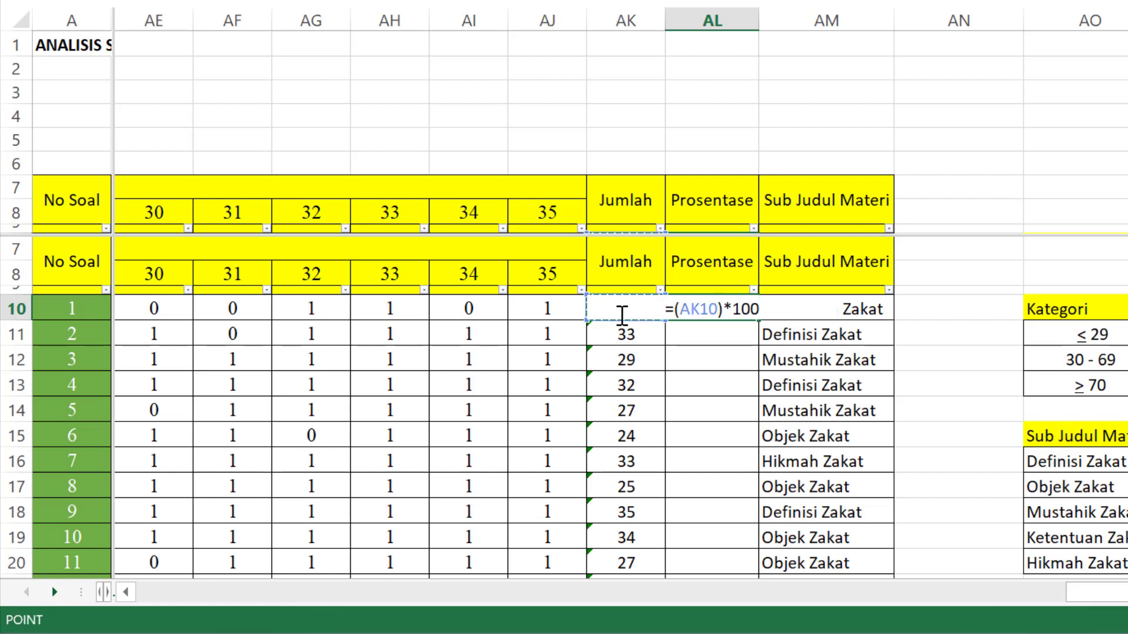
{"action": "type", "text": "/"}
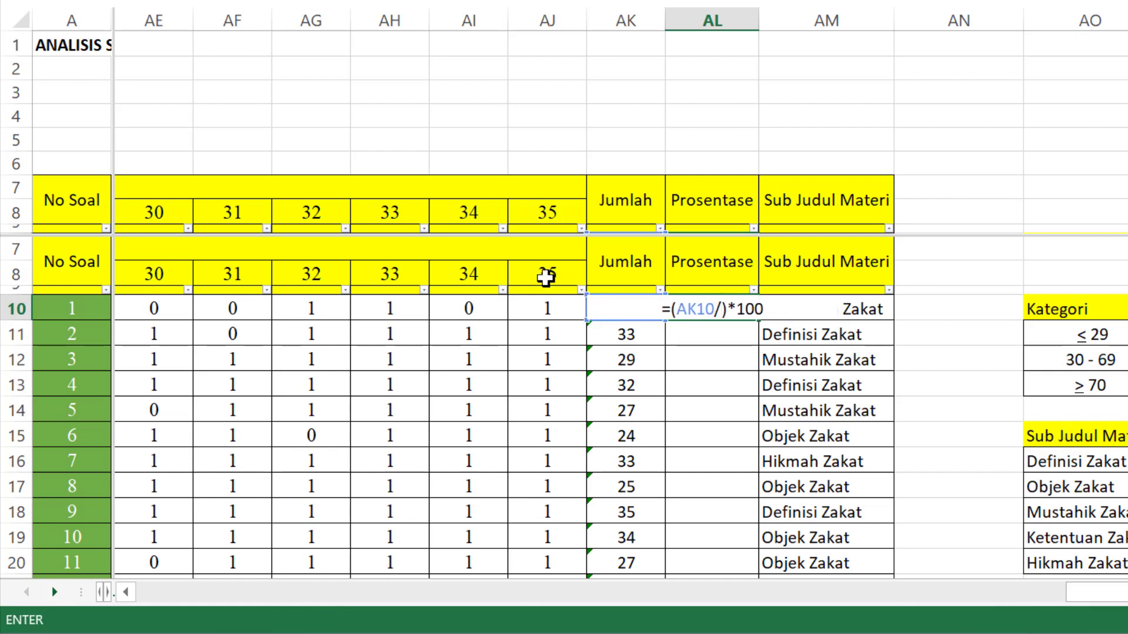
{"action": "type", "text": "35"}
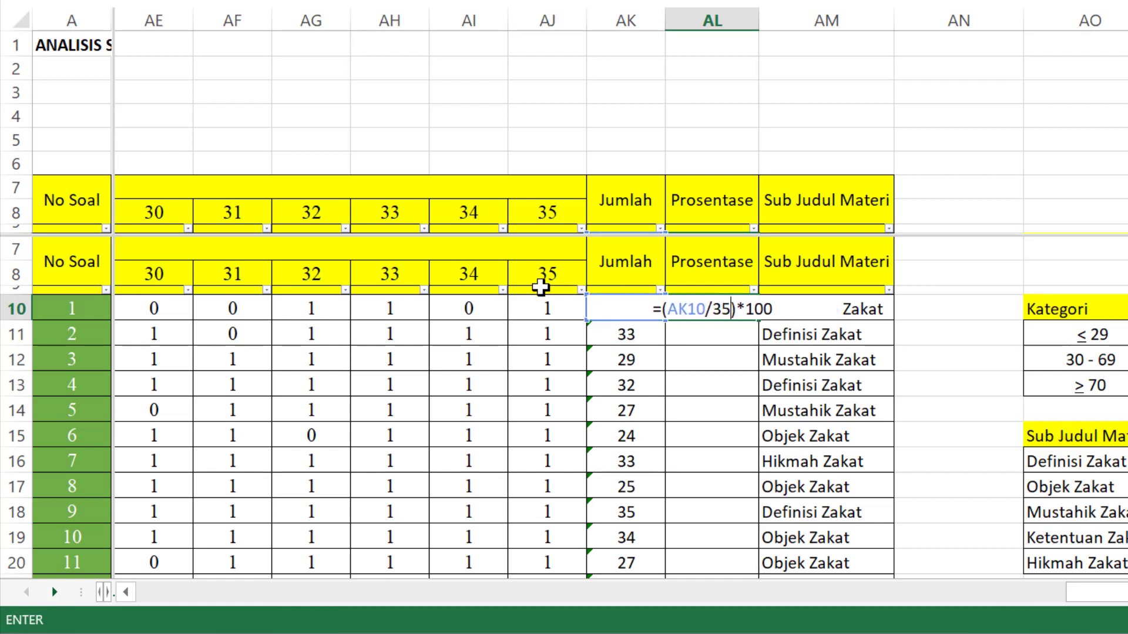
{"action": "key", "text": "Return"}
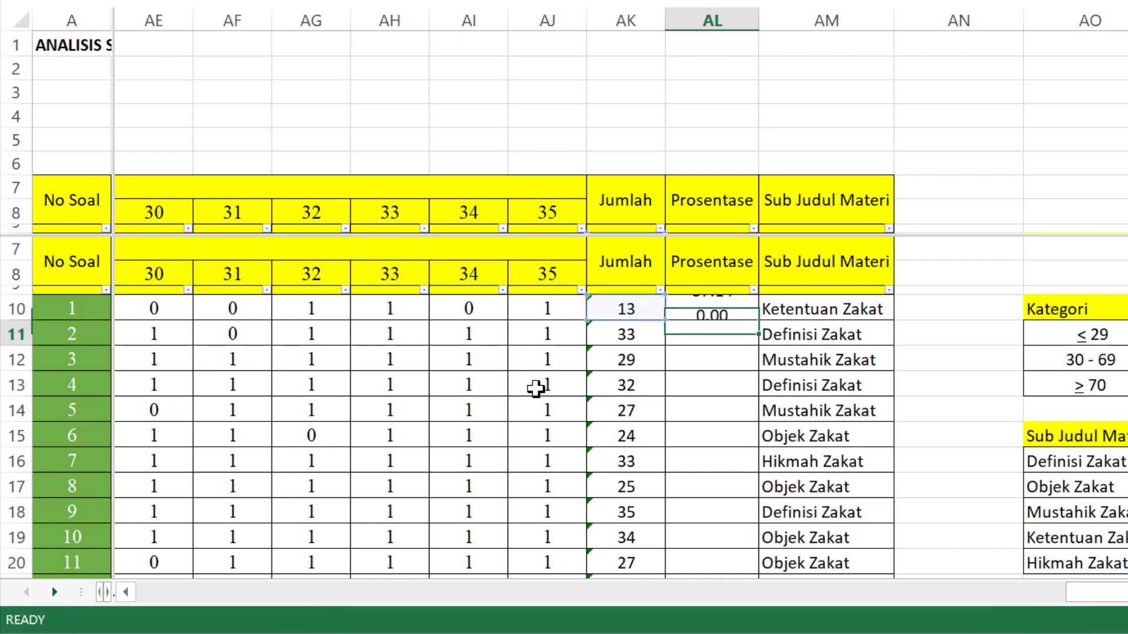
{"action": "left_click", "coordinate": [731, 311]}
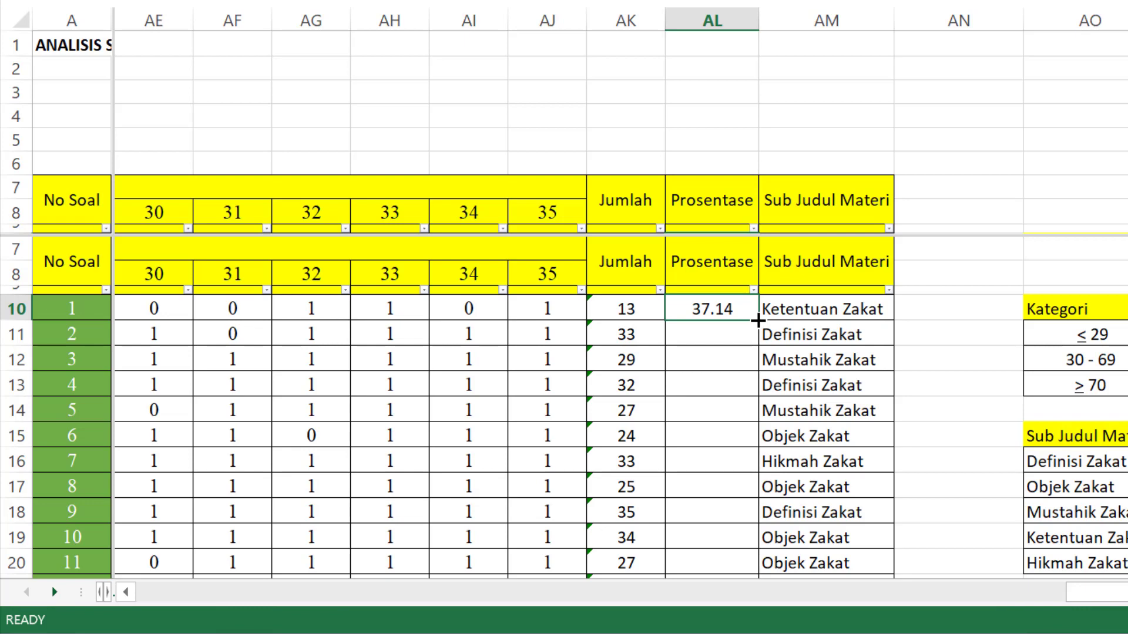
{"action": "double_click", "coordinate": [758, 320]}
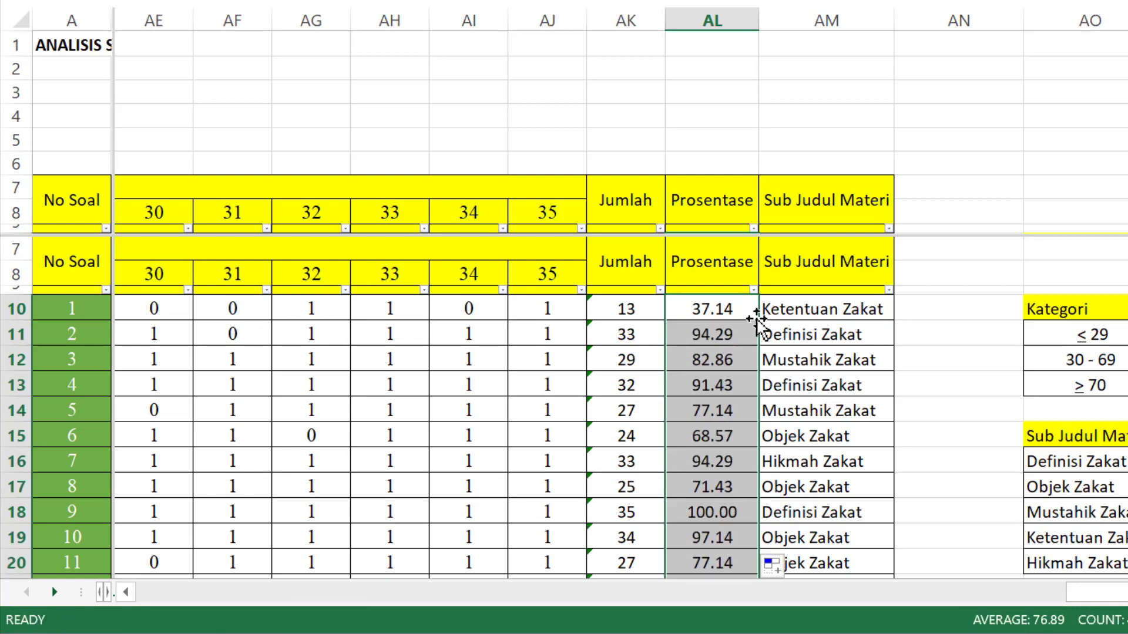
- Review the Prosentase values down column AL and return to question 1's cell, AL10
{"action": "left_click", "coordinate": [718, 359]}
{"action": "scroll", "coordinate": [717, 360], "scroll_direction": "down", "scroll_amount": 11}
{"action": "scroll", "coordinate": [718, 359], "scroll_direction": "up", "scroll_amount": 11}
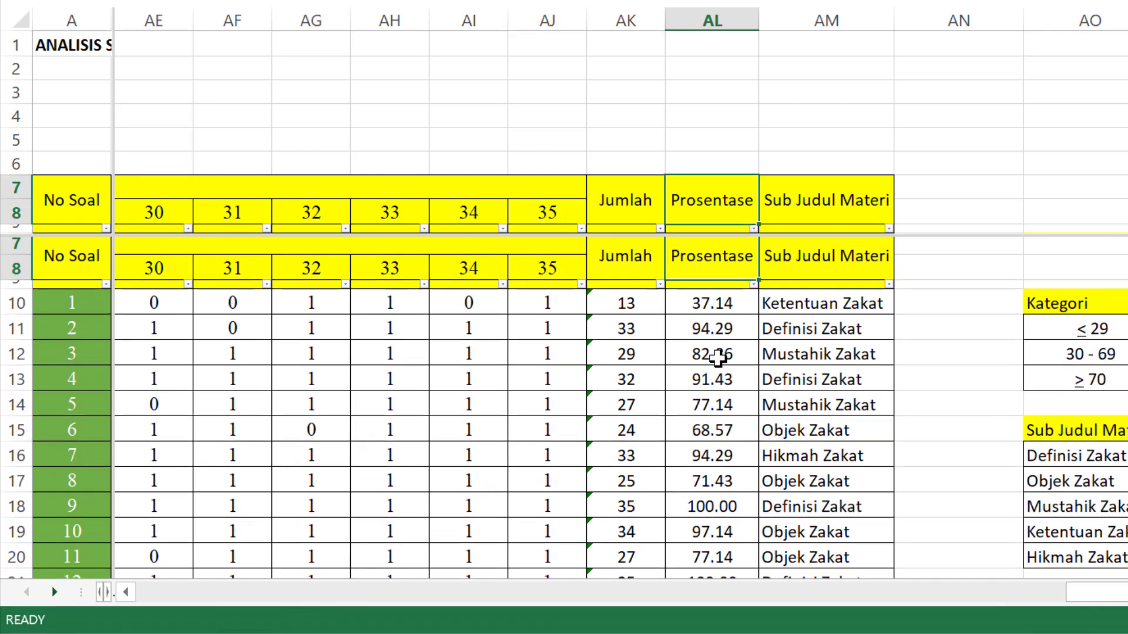
{"action": "key", "text": "Up"}
{"action": "key", "text": "Up"}
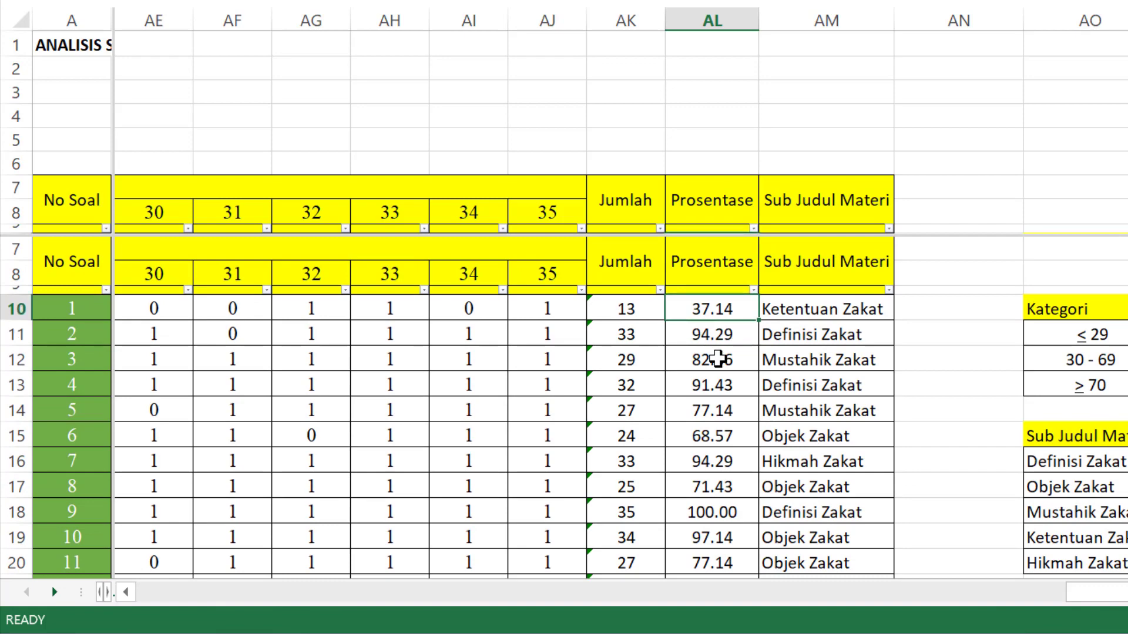
- Examine the sub-topic assigned to each question in the Sub Judul Materi column, starting from AM10
{"action": "key", "text": "Right"}
{"action": "key", "text": "Down"}
{"action": "key", "text": "Down"}
{"action": "key", "text": "Down"}
{"action": "key", "text": "Down"}
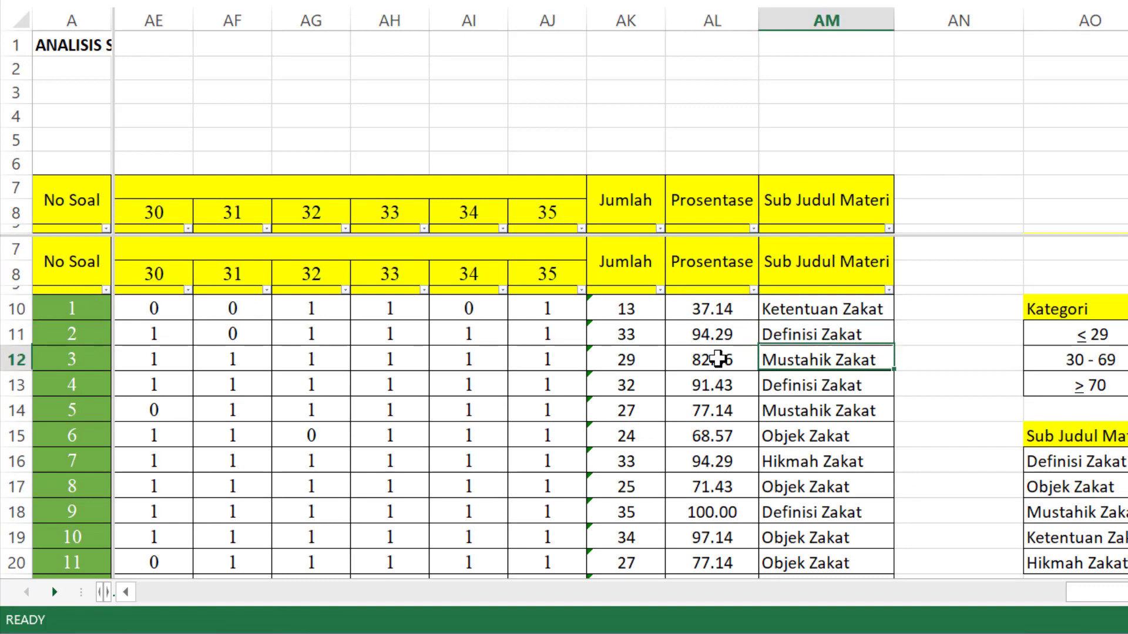
{"action": "key", "text": "Up"}
{"action": "key", "text": "Up"}
{"action": "key", "text": "Up"}
{"action": "key", "text": "Up"}
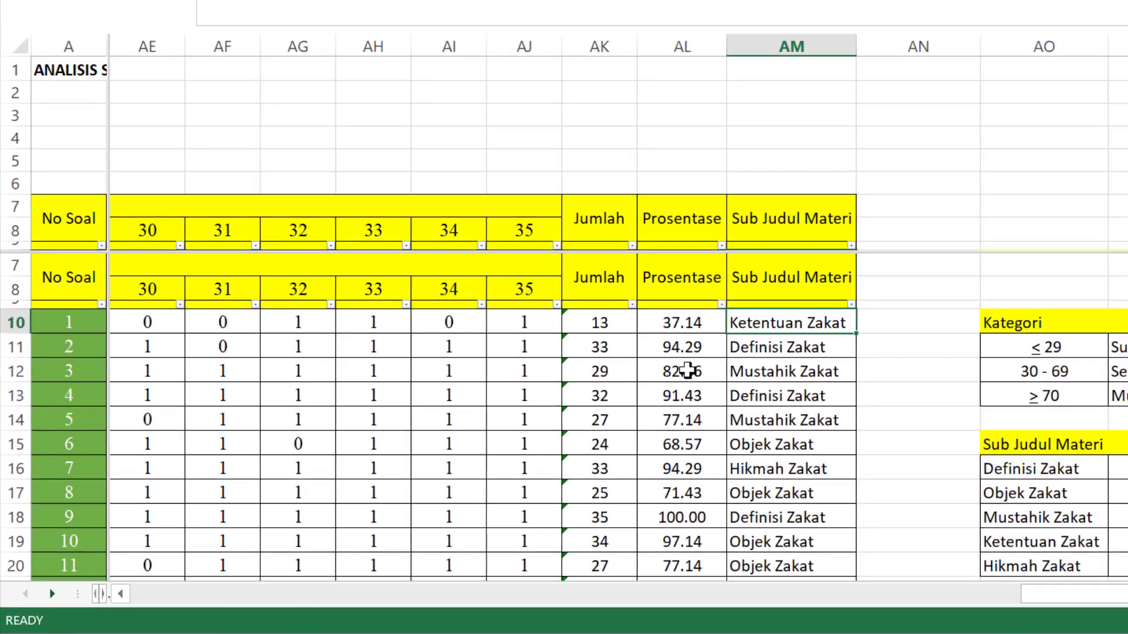
{"action": "key", "text": "Down"}
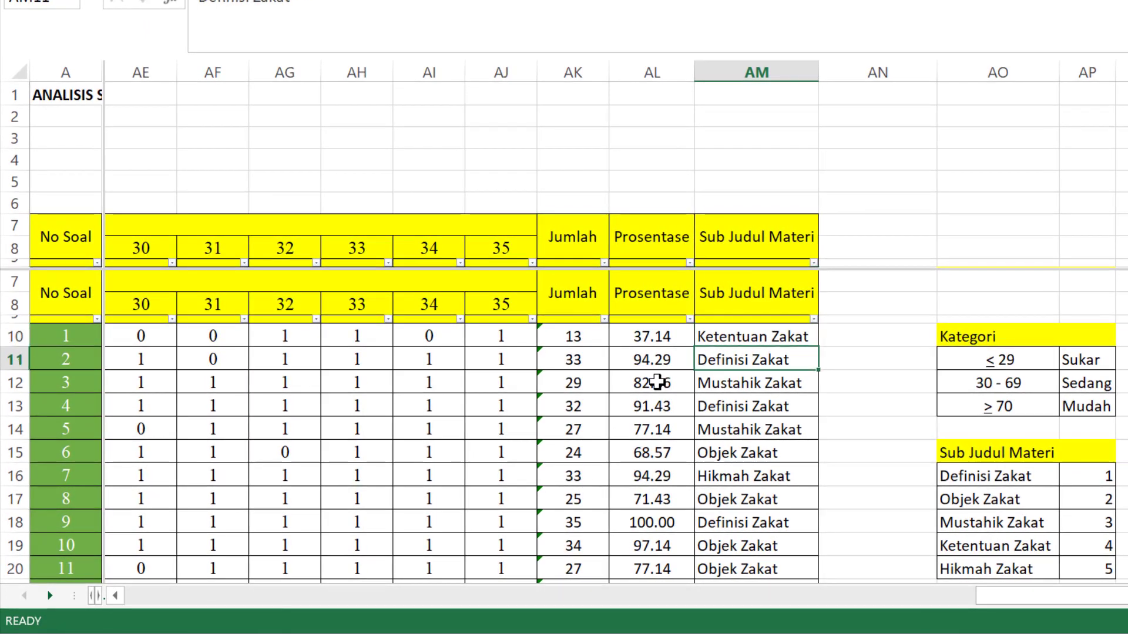
{"action": "key", "text": "Up"}
{"action": "key", "text": "Down"}
{"action": "key", "text": "ctrl+Down"}
{"action": "key", "text": "ctrl+Up"}
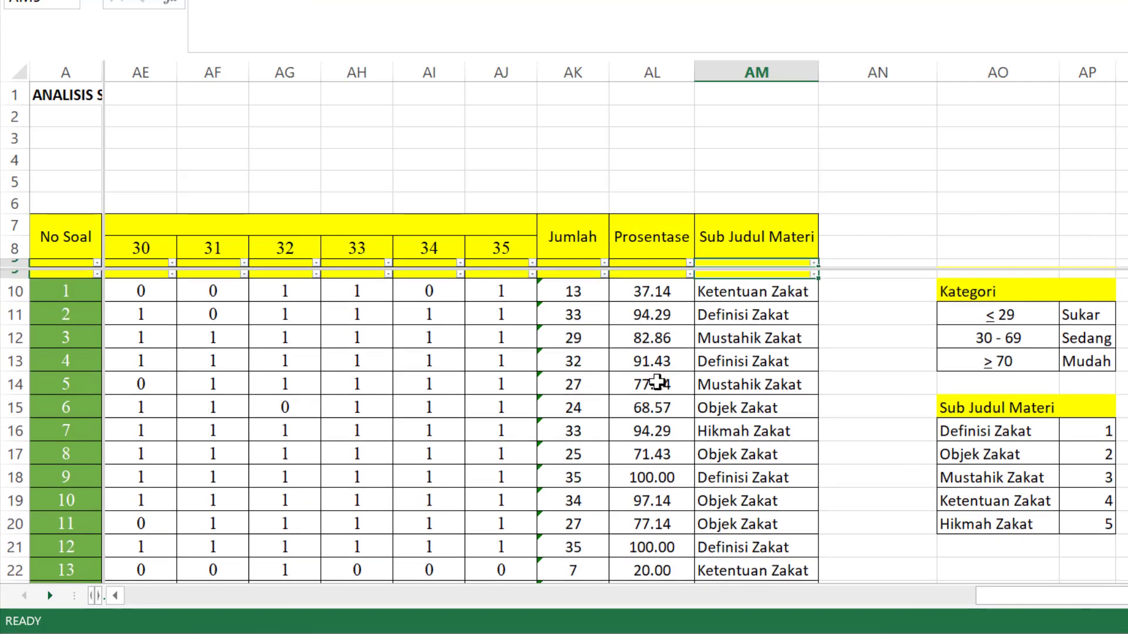
{"action": "key", "text": "Down"}
{"action": "key", "text": "Up"}
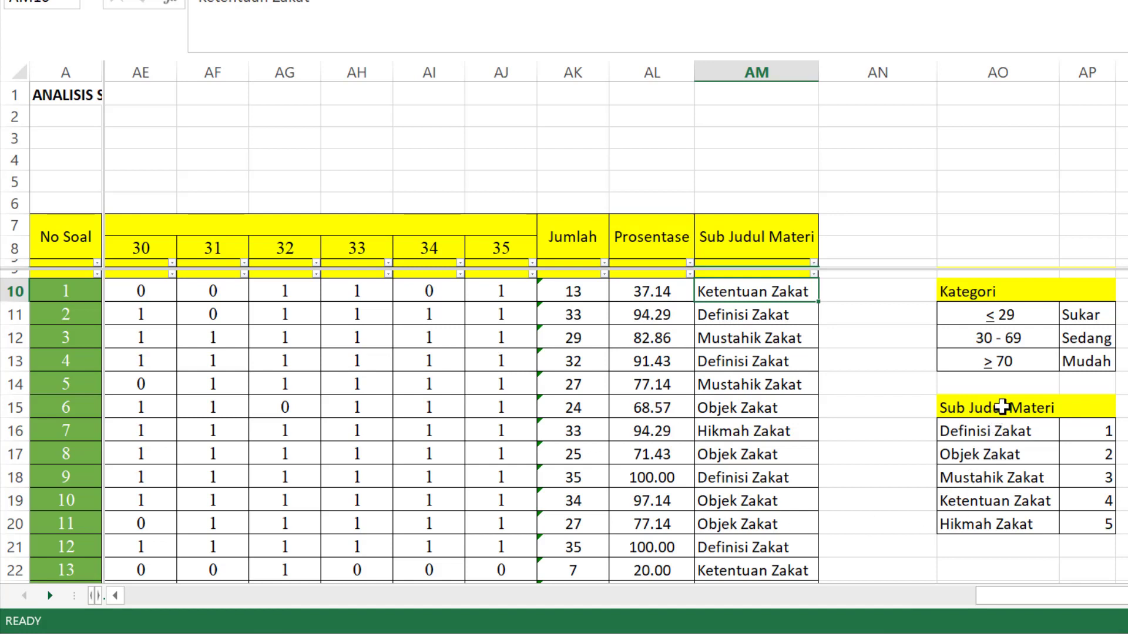
- Examine the sub-topic code table in AO16:AP20 and compare it with the sub-topics listed in column AM
{"action": "left_click_drag", "start_coordinate": [1010, 432], "coordinate": [1074, 524]}
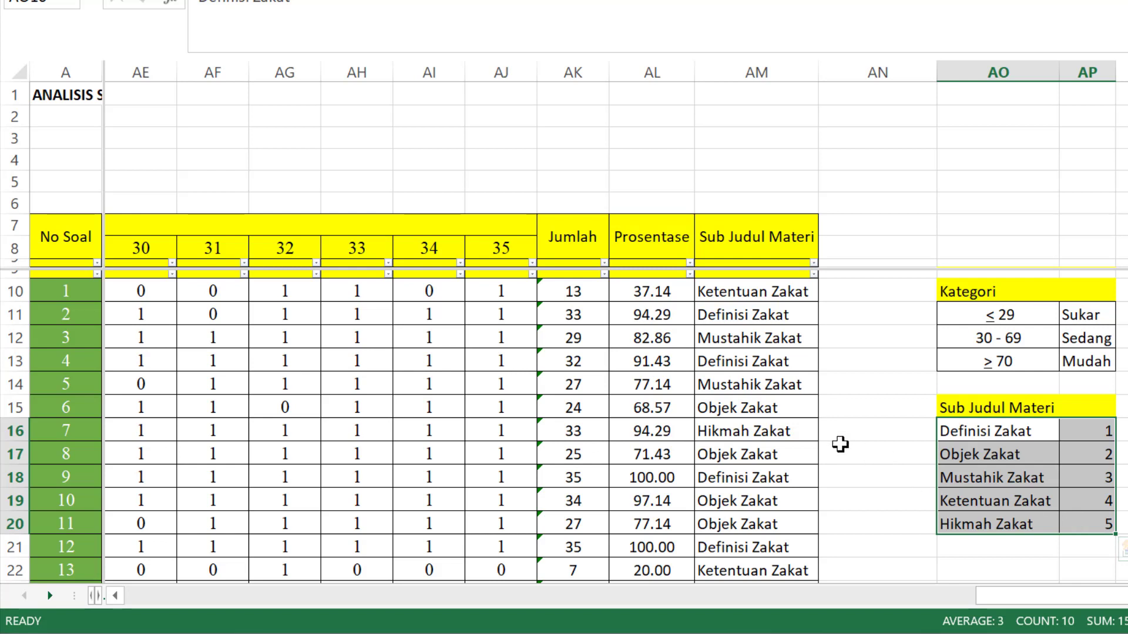
{"action": "left_click", "coordinate": [765, 289]}
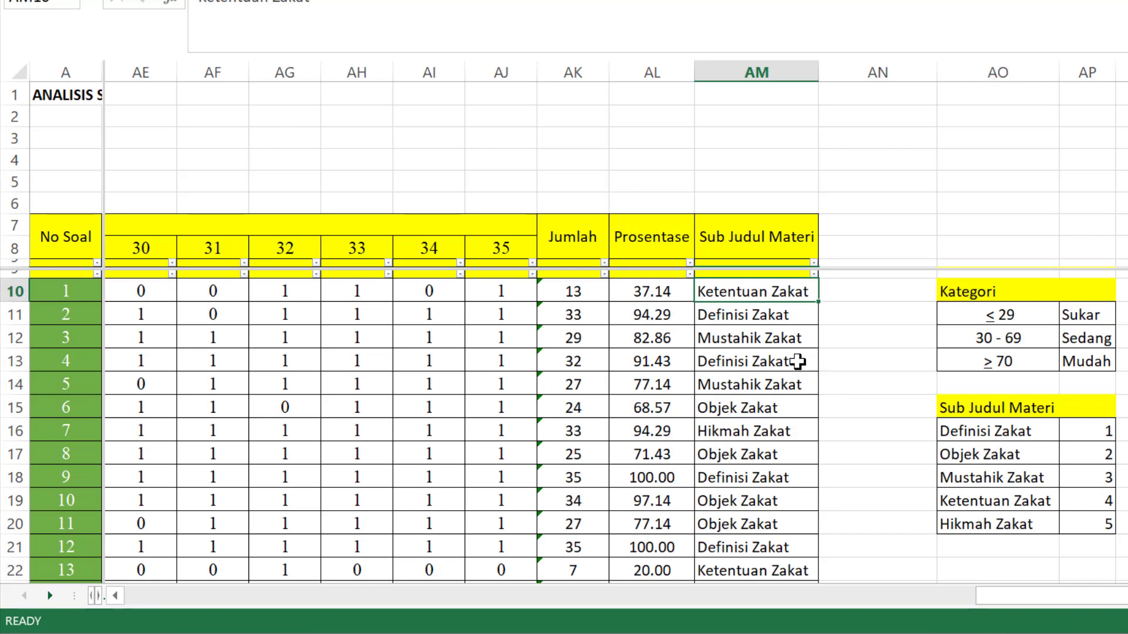
{"action": "left_click", "coordinate": [778, 311]}
{"action": "left_click", "coordinate": [765, 364]}
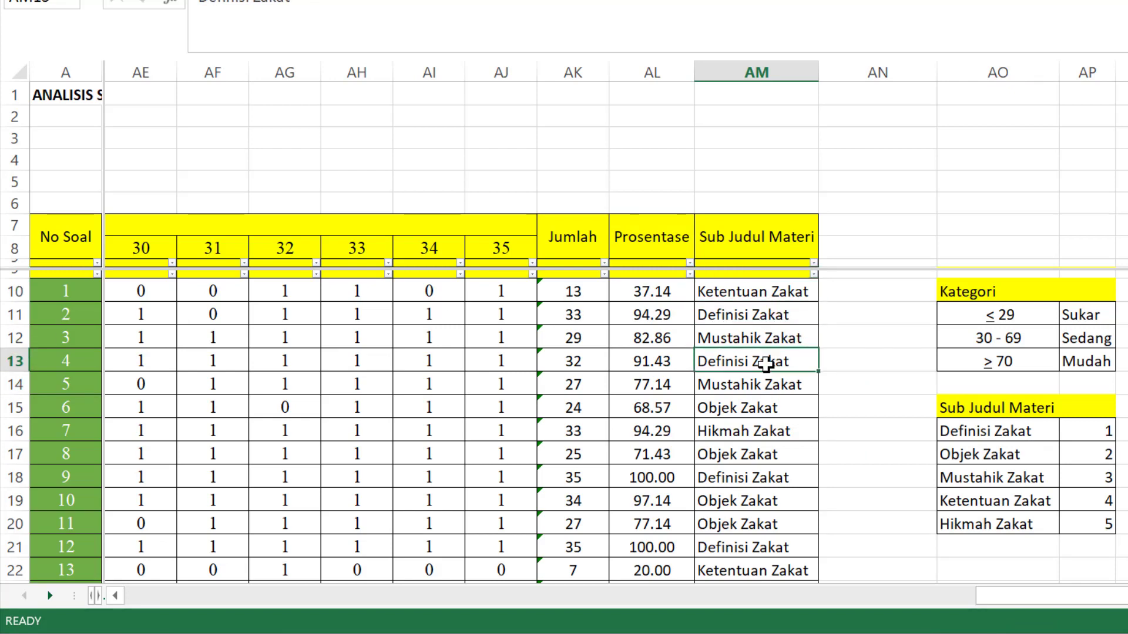
{"action": "scroll", "coordinate": [766, 364], "scroll_direction": "up", "scroll_amount": 1}
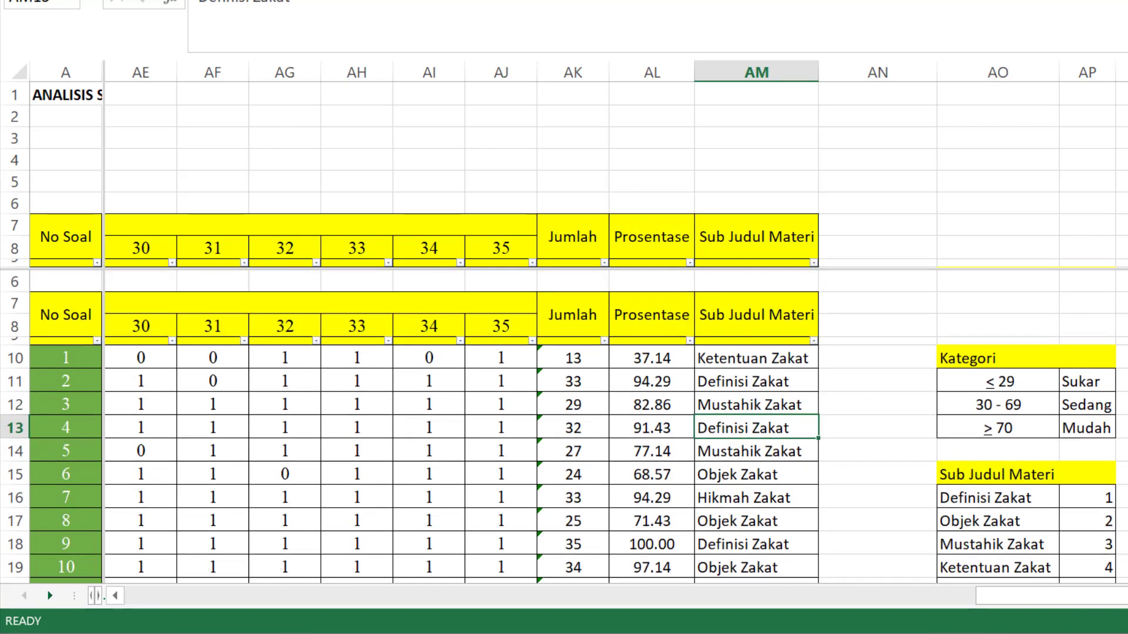
- Clear the Sub Judul Materi codes of all questions in AR10:AR54 and return to AR10
{"action": "left_click", "coordinate": [1125, 359]}
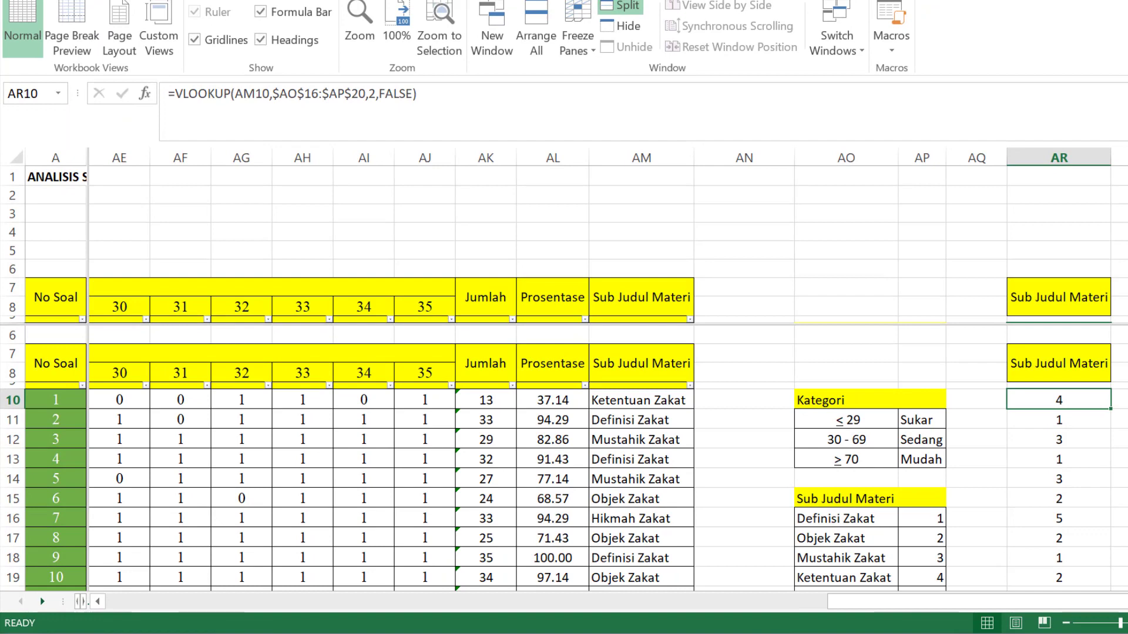
{"action": "key", "text": "ctrl+shift+Down"}
{"action": "key", "text": "Delete"}
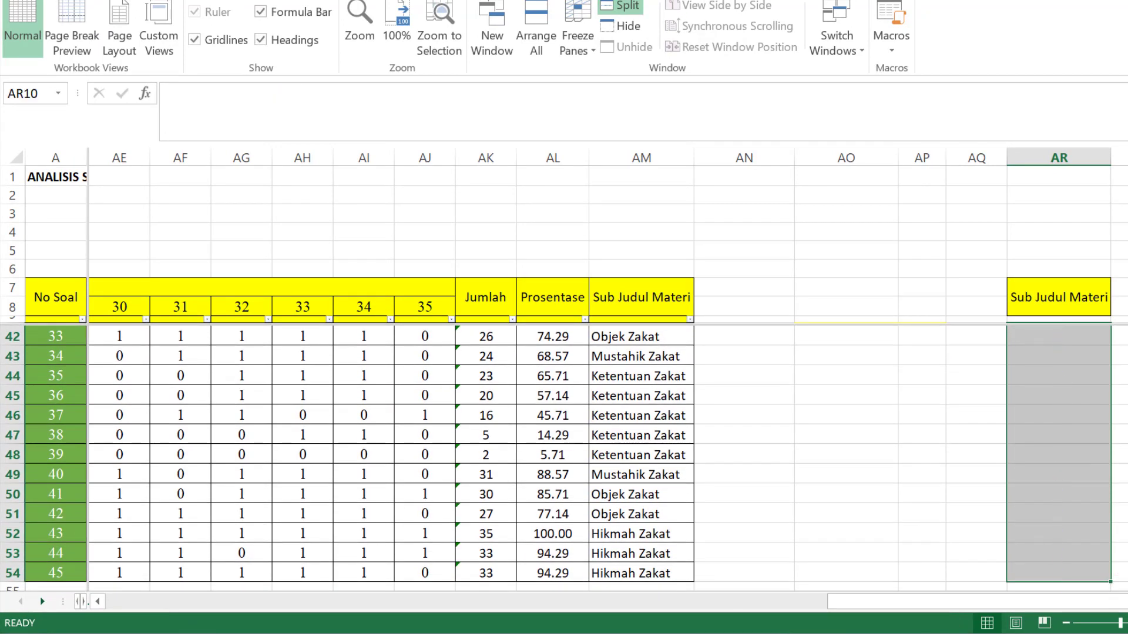
{"action": "scroll", "coordinate": [588, 458], "scroll_direction": "up", "scroll_amount": 12}
{"action": "left_click", "coordinate": [1059, 382]}
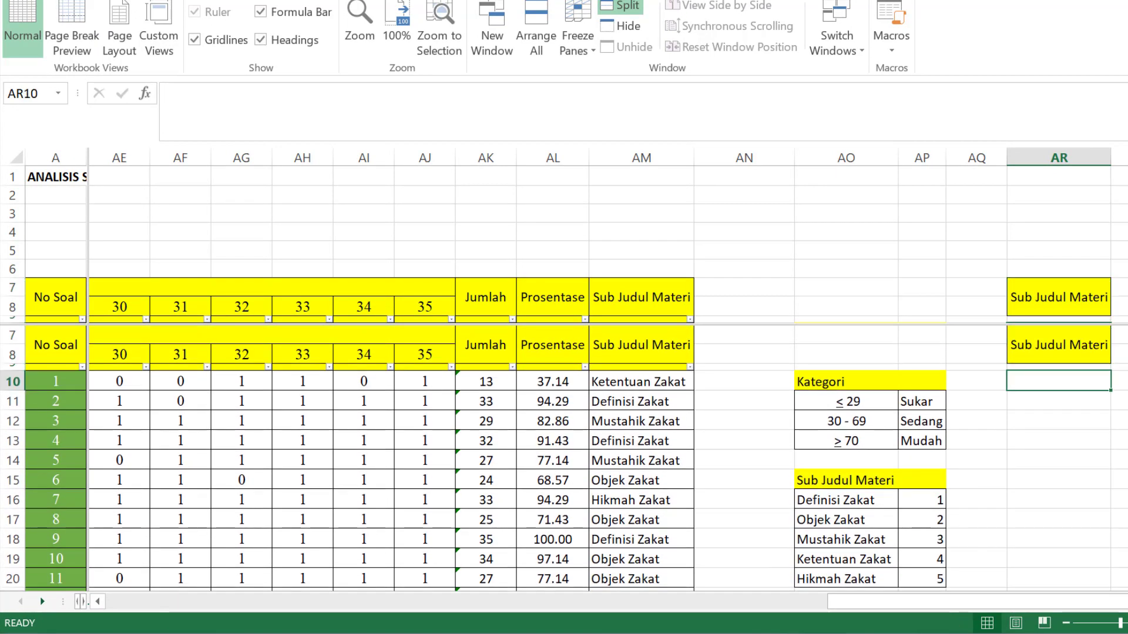
{"action": "key", "text": "Right"}
{"action": "key", "text": "Right"}
{"action": "key", "text": "Right"}
{"action": "key", "text": "Right"}
{"action": "key", "text": "Right"}
{"action": "key", "text": "Left"}
{"action": "key", "text": "Left"}
{"action": "key", "text": "Left"}
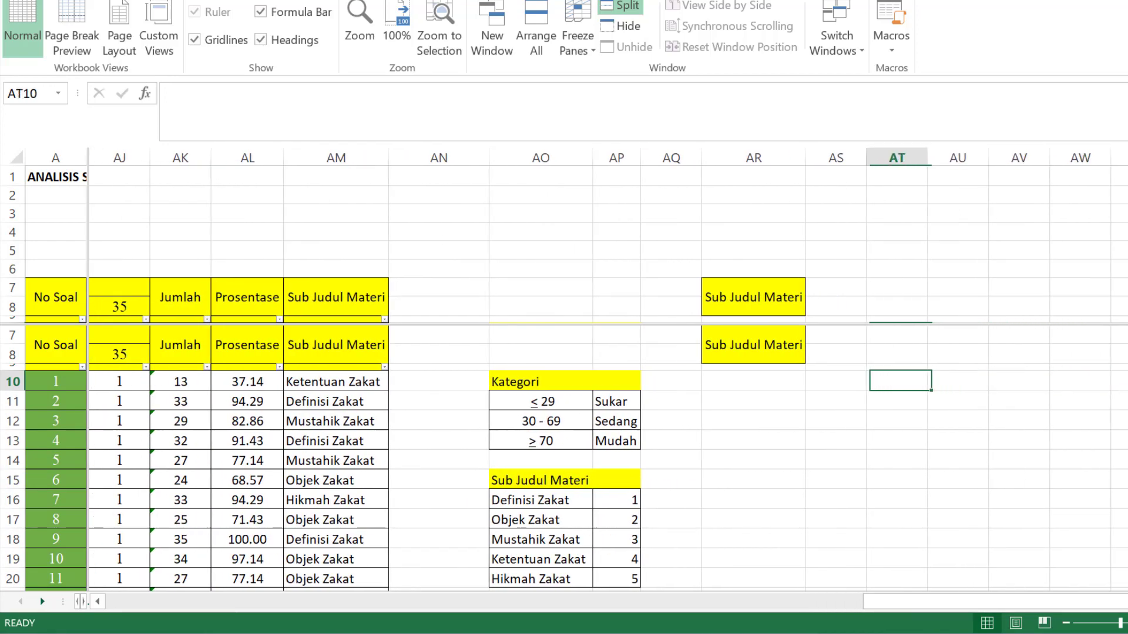
{"action": "key", "text": "Left"}
{"action": "key", "text": "Left"}
- Enter =VLOOKUP(AM10,$AO$16:$AP$20,2,FALSE) as question 1's Sub Judul Materi code in AR10
{"action": "type", "text": "="}
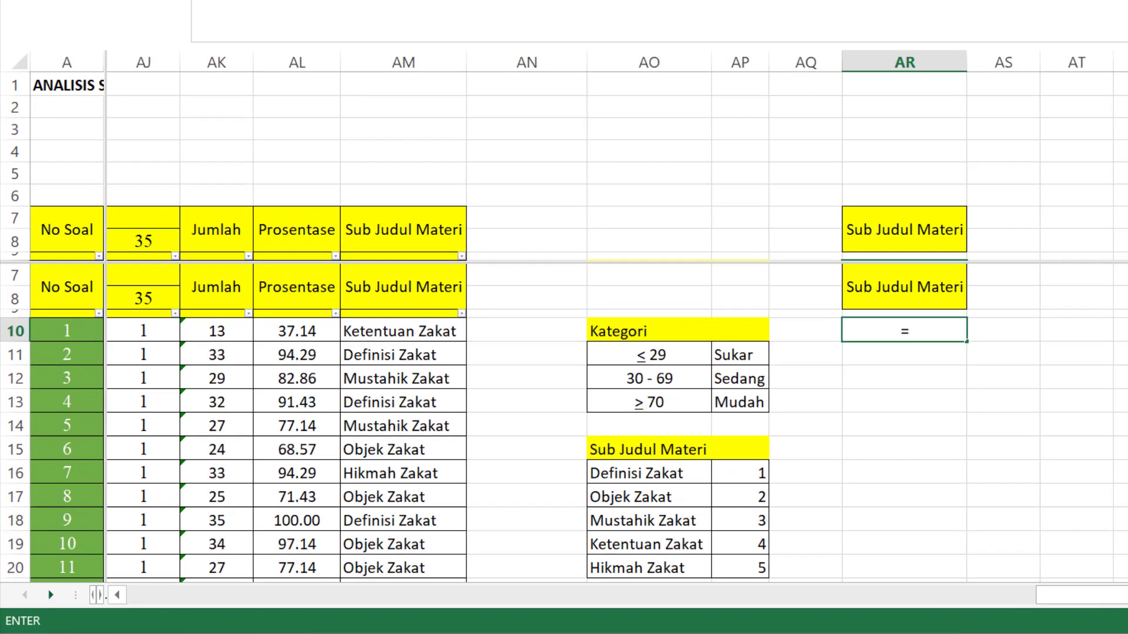
{"action": "type", "text": "vlook"}
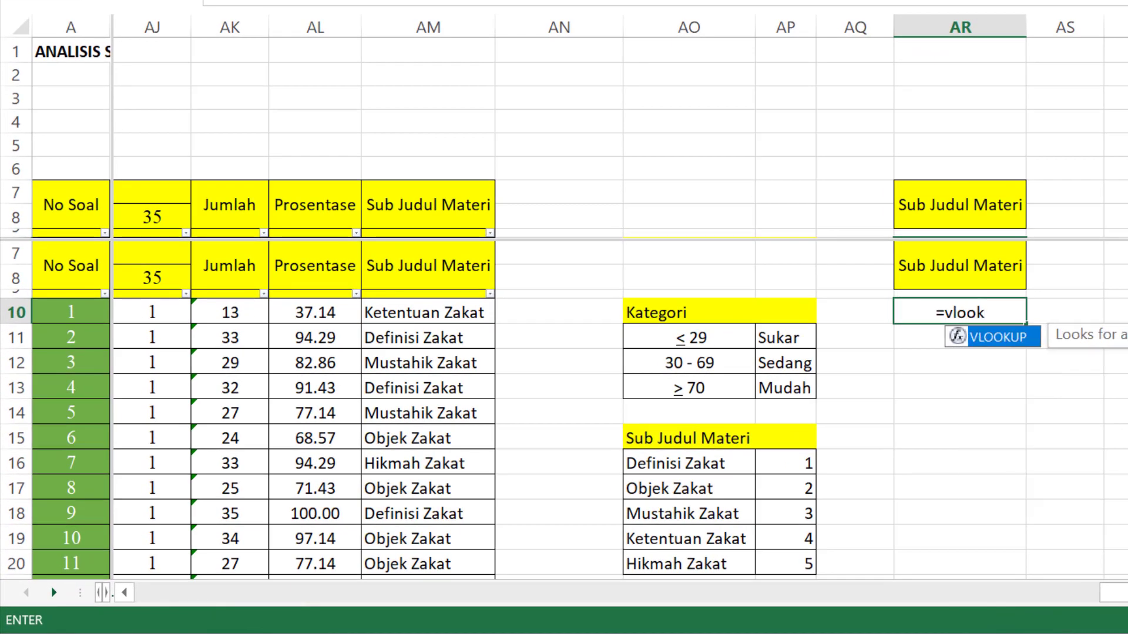
{"action": "type", "text": "up("}
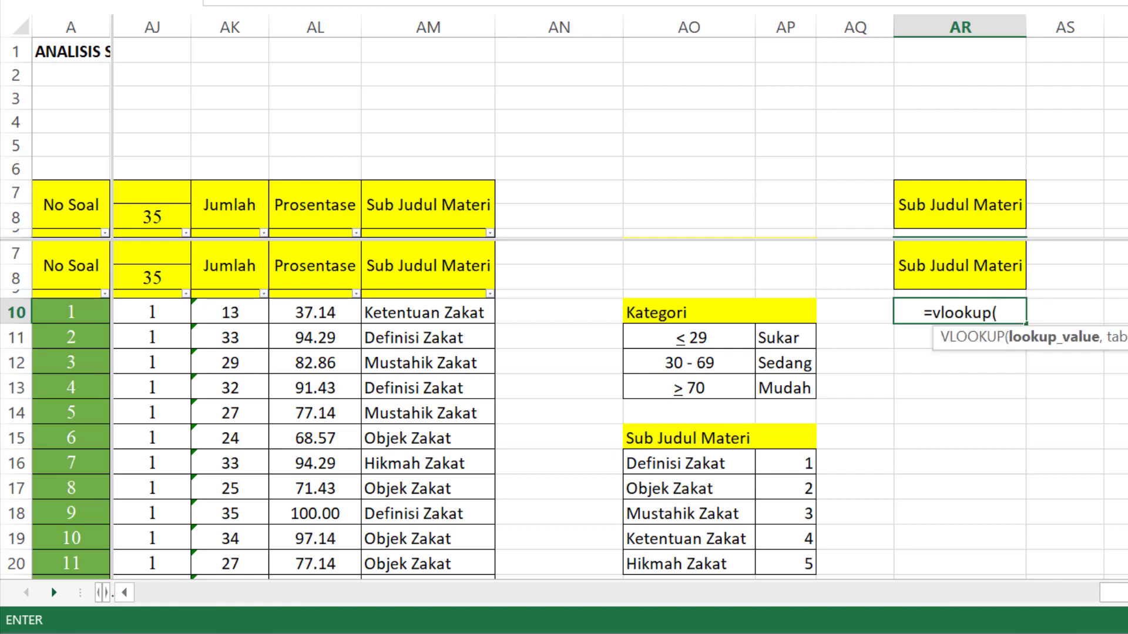
{"action": "left_click", "coordinate": [427, 311]}
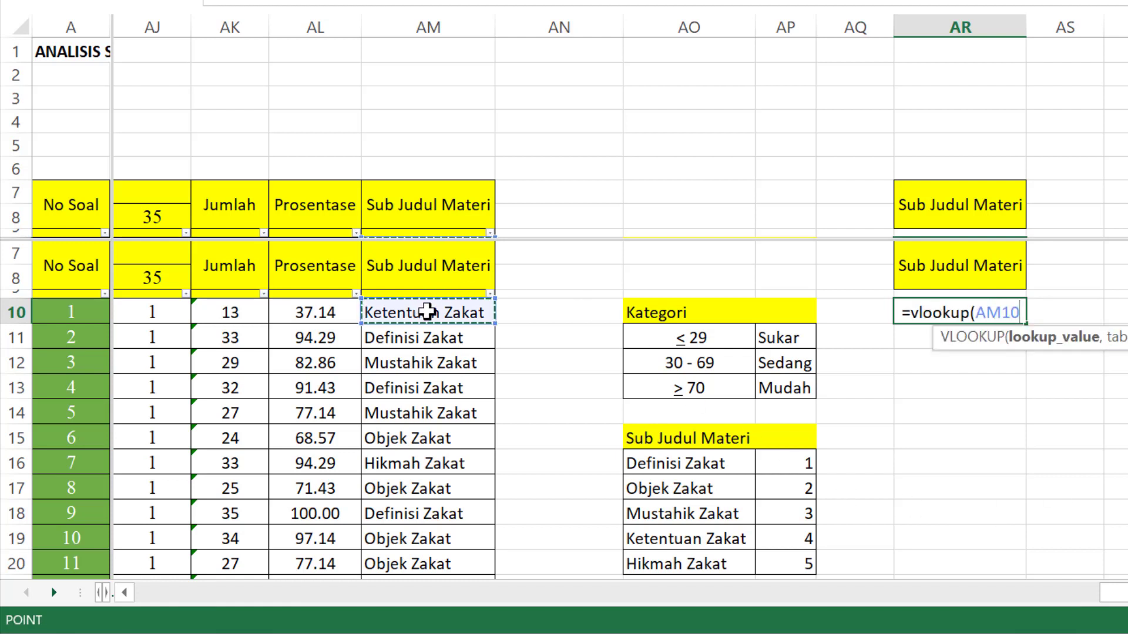
{"action": "type", "text": ","}
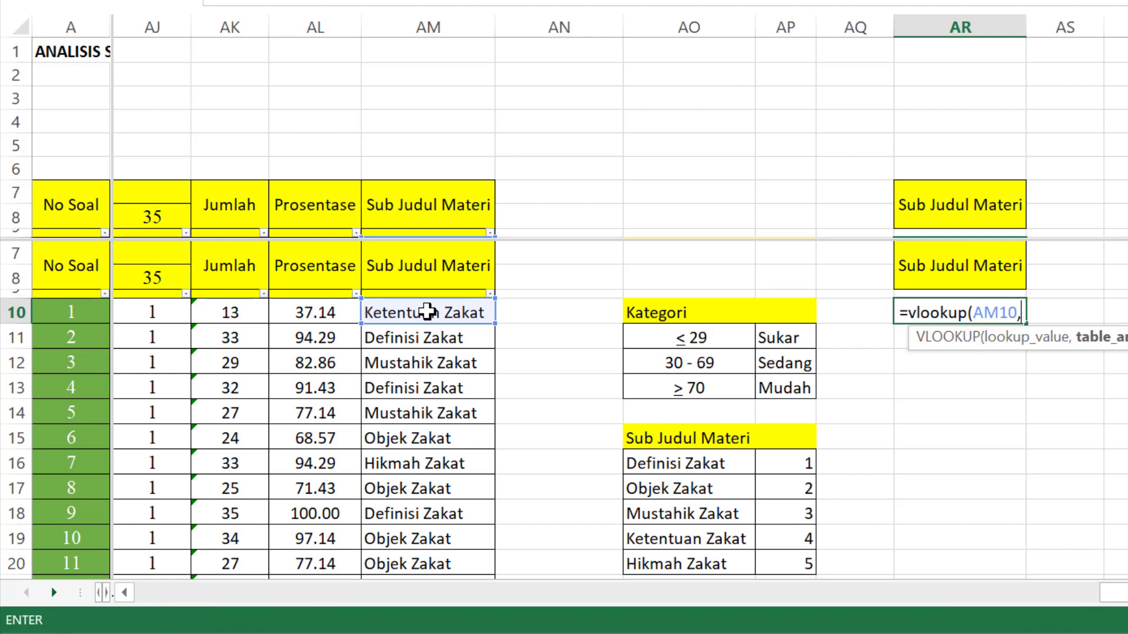
{"action": "left_click_drag", "start_coordinate": [657, 462], "coordinate": [779, 558]}
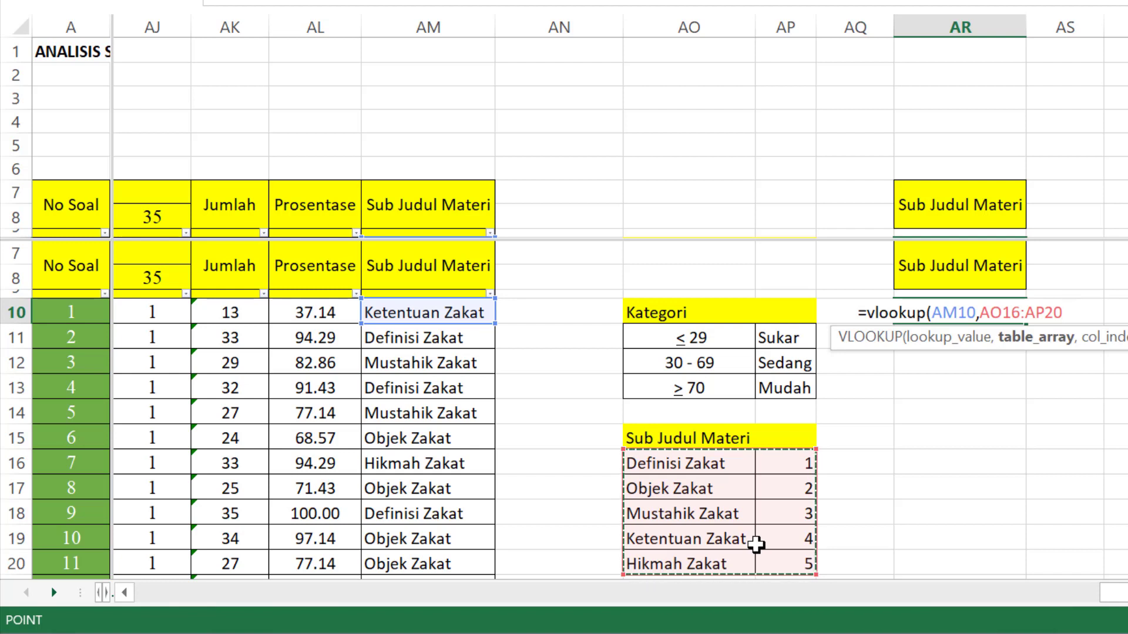
{"action": "key", "text": "F4"}
{"action": "type", "text": ","}
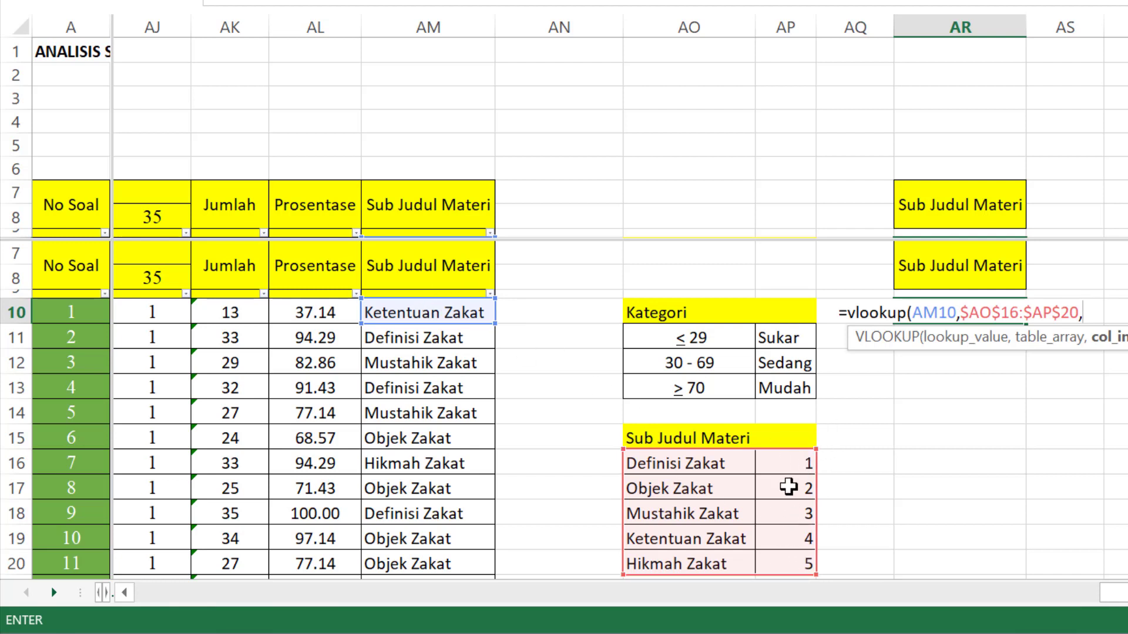
{"action": "type", "text": "2"}
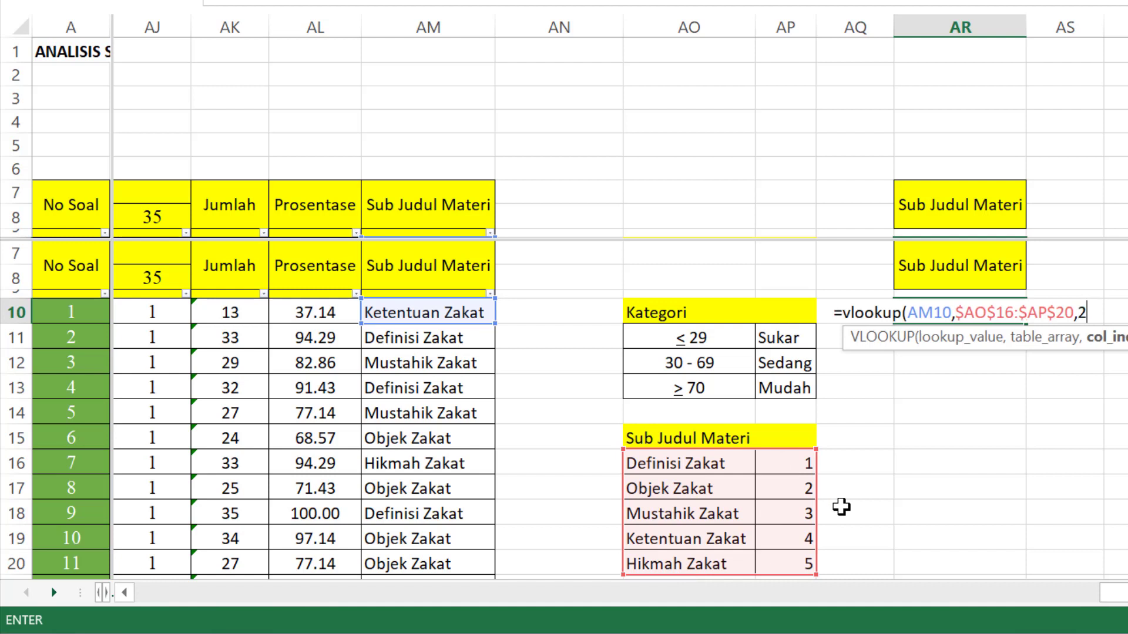
{"action": "type", "text": ",falsa"}
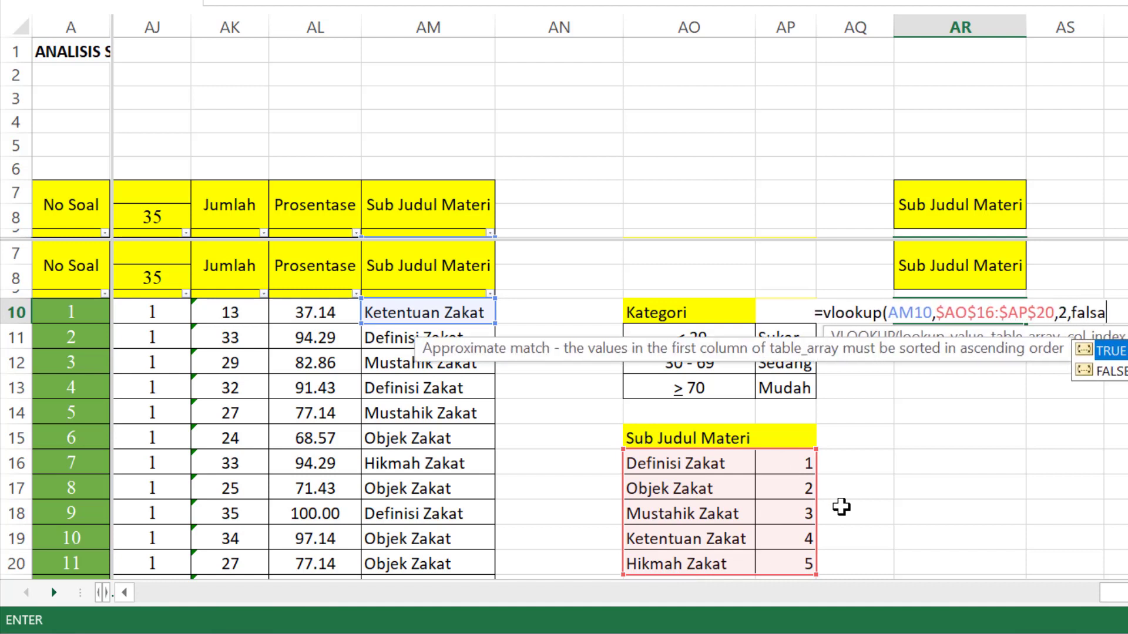
{"action": "key", "text": "BackSpace"}
{"action": "type", "text": "e)"}
{"action": "key", "text": "Return"}
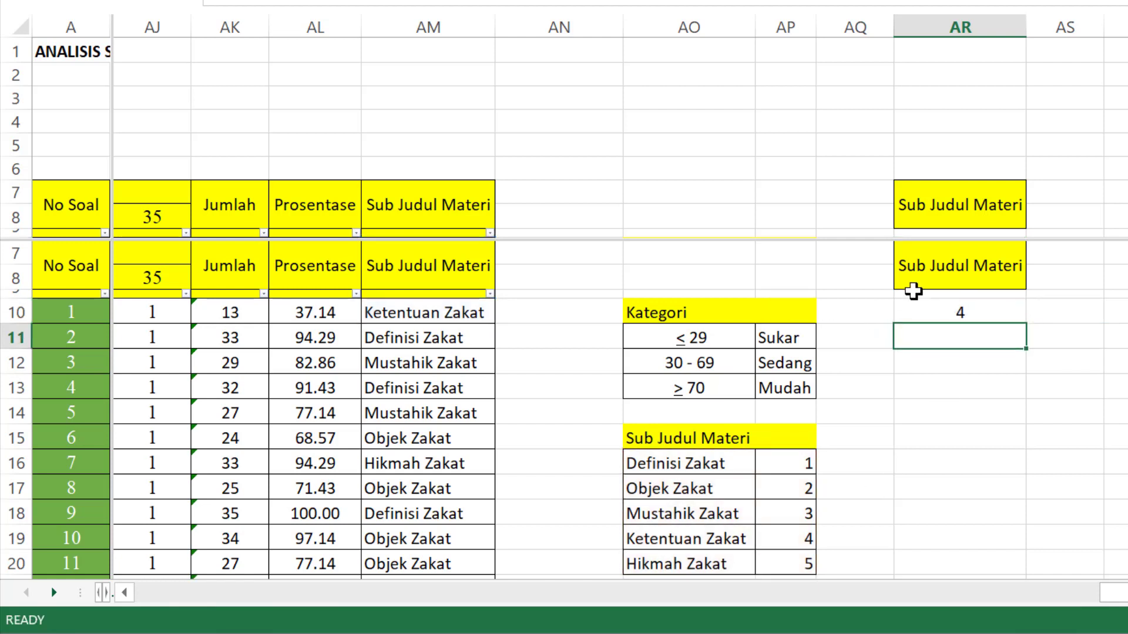
- Fill the AR10 lookup formula down to AR54 for all questions and review the resulting codes
{"action": "left_click", "coordinate": [940, 316]}
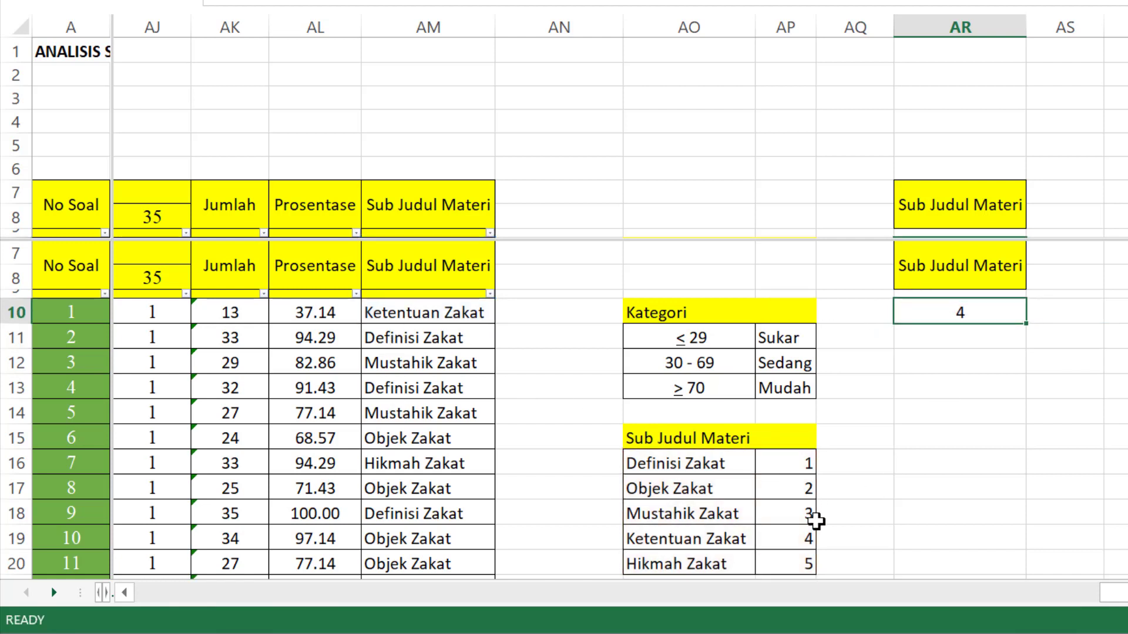
{"action": "left_click", "coordinate": [1025, 322]}
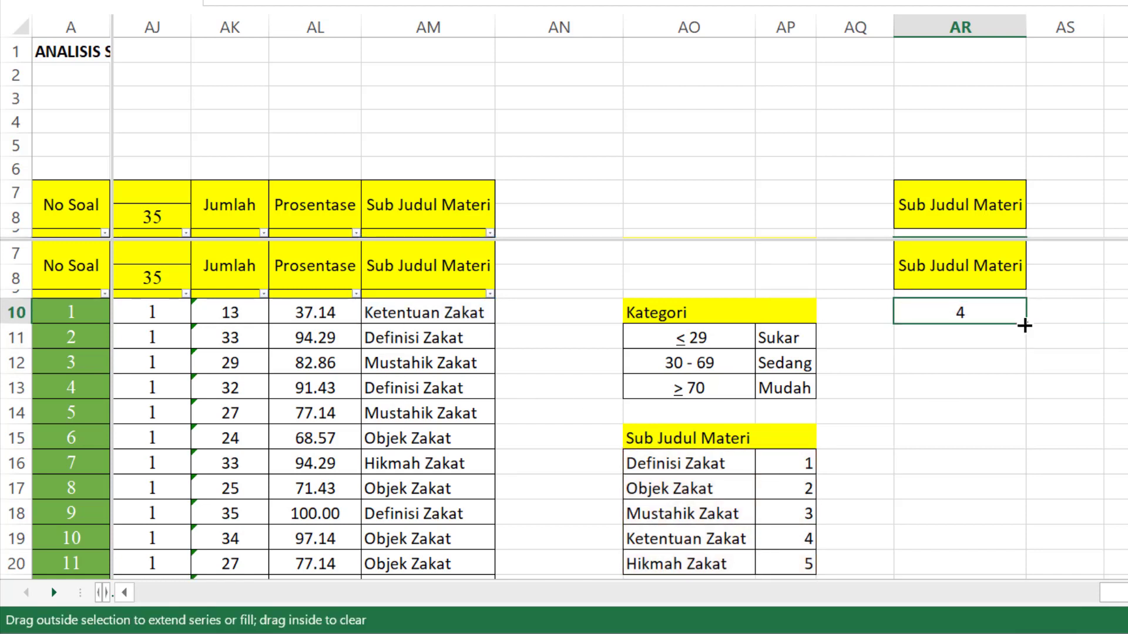
{"action": "left_click_drag", "start_coordinate": [1025, 323], "coordinate": [946, 546]}
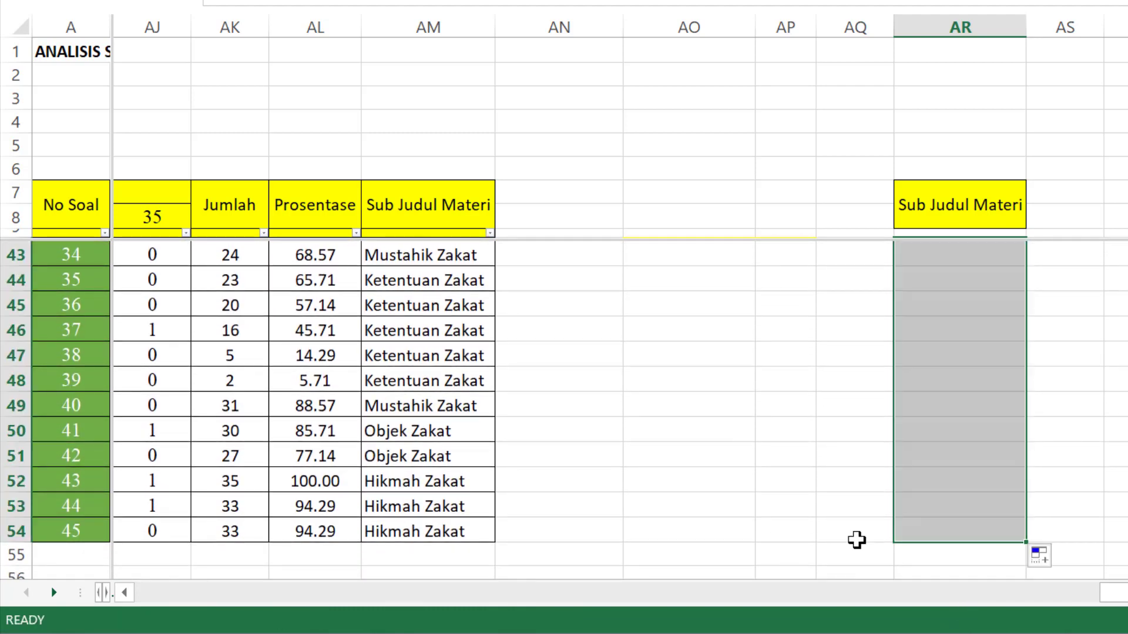
{"action": "left_click", "coordinate": [976, 487]}
{"action": "scroll", "coordinate": [976, 479], "scroll_direction": "up", "scroll_amount": 14}
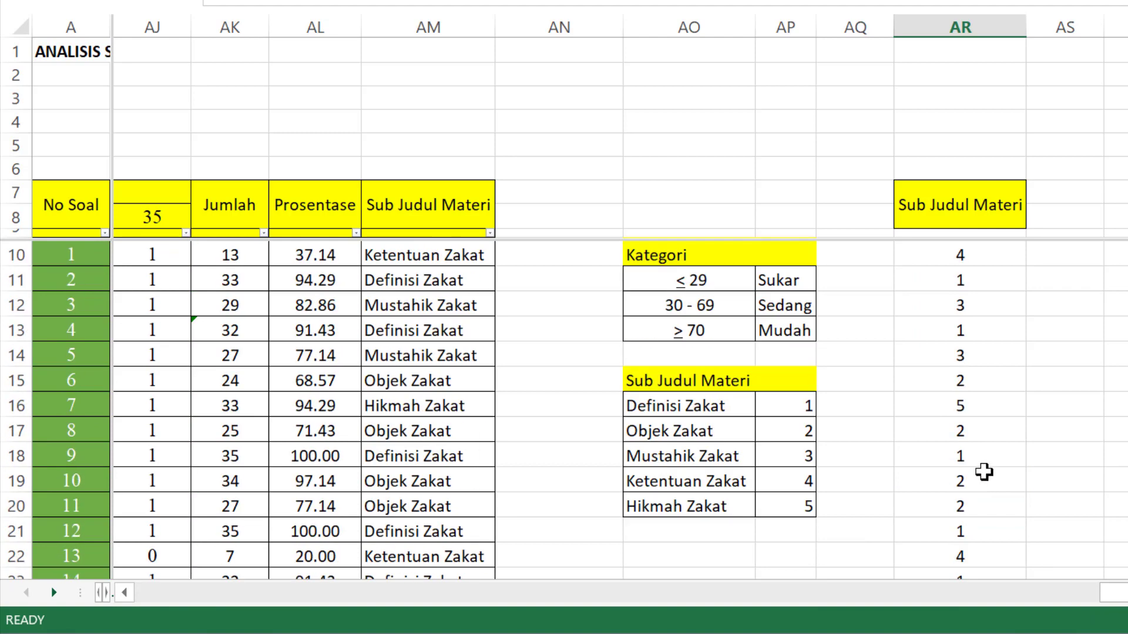
{"action": "scroll", "coordinate": [975, 468], "scroll_direction": "down", "scroll_amount": 2}
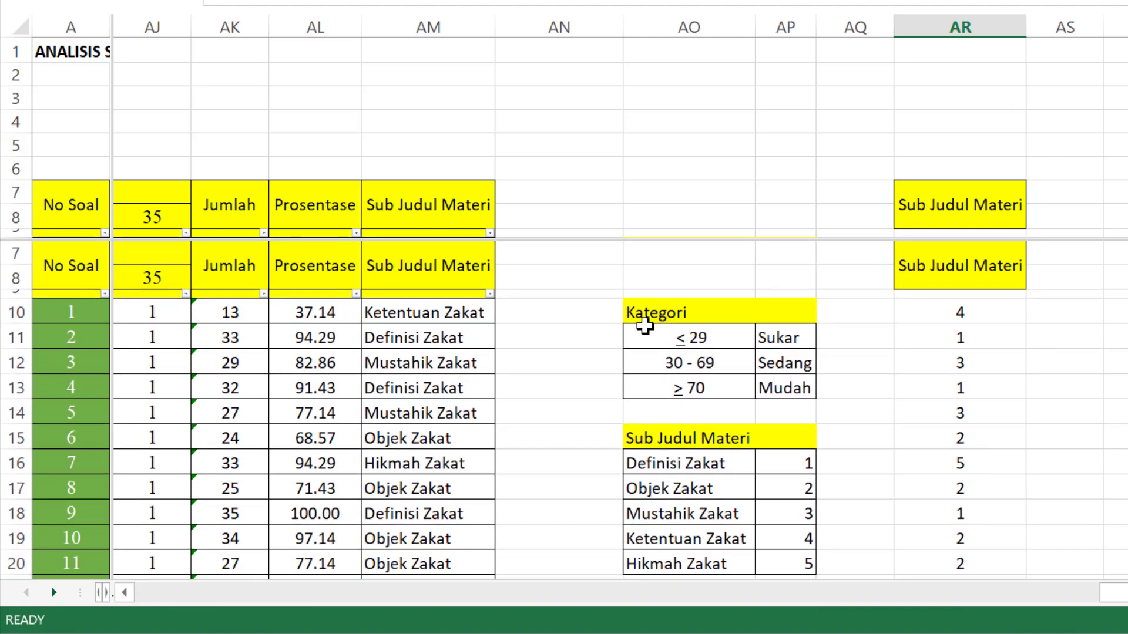
- Review the answer columns from question number to student 35, and select question 1's Jumlah, Prosentase and Sub Judul Materi cells, AK10:AM10
{"action": "left_click", "coordinate": [465, 332]}
{"action": "key", "text": "Home"}
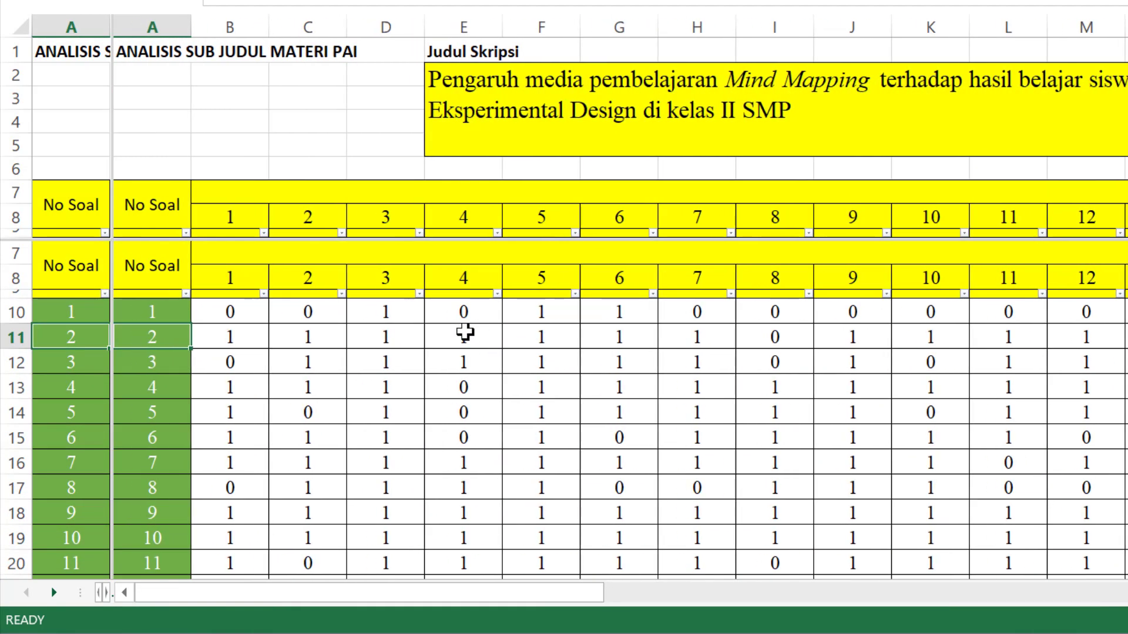
{"action": "scroll", "coordinate": [465, 333], "scroll_direction": "right", "scroll_amount": 10}
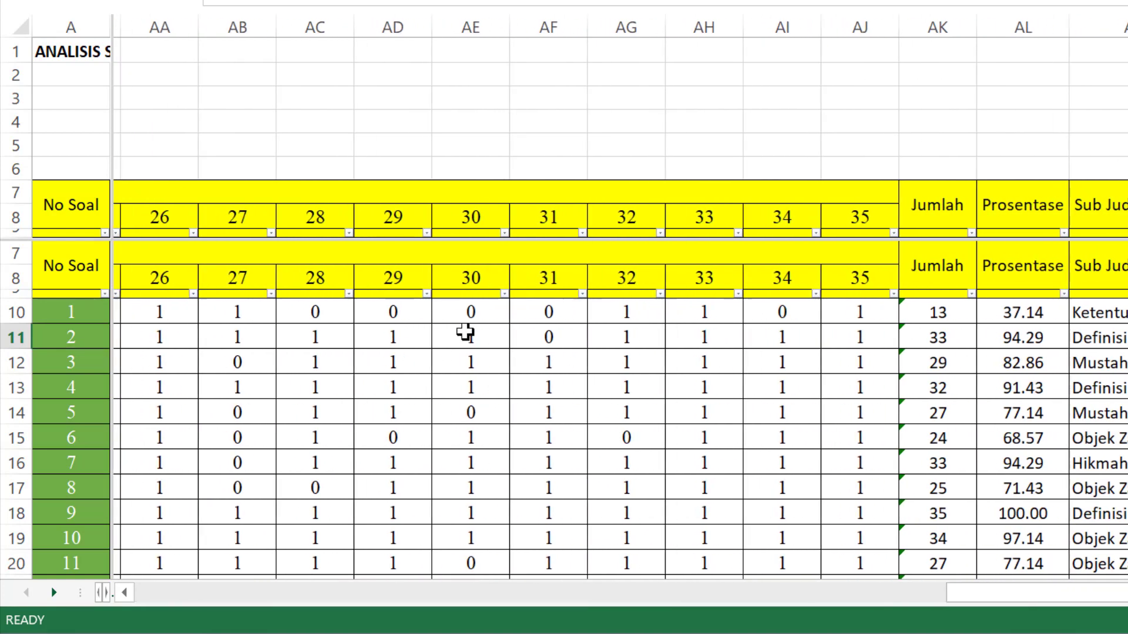
{"action": "scroll", "coordinate": [465, 332], "scroll_direction": "right", "scroll_amount": 4}
{"action": "key", "text": "ctrl+Right"}
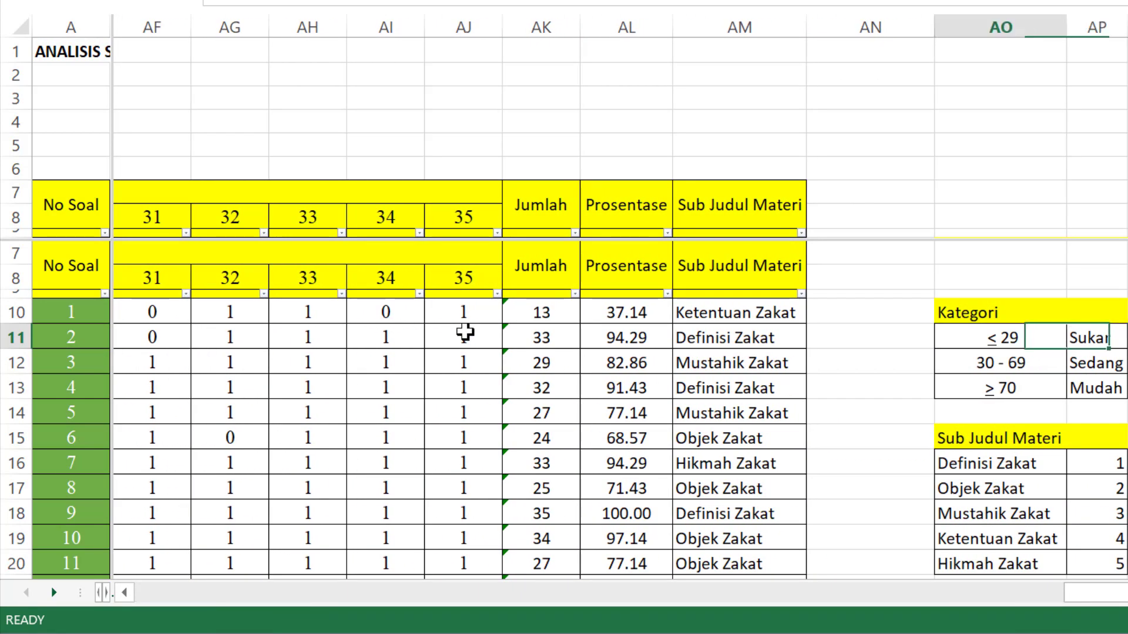
{"action": "key", "text": "Left"}
{"action": "key", "text": "Left"}
{"action": "key", "text": "Up"}
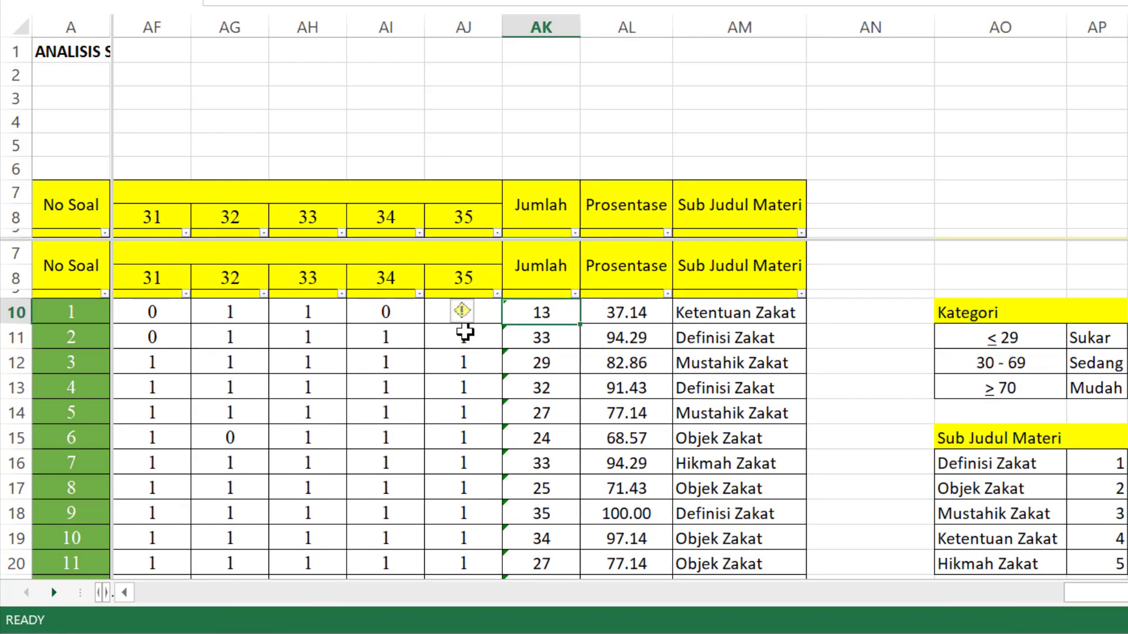
{"action": "key", "text": "shift+Right"}
{"action": "key", "text": "shift+Right"}
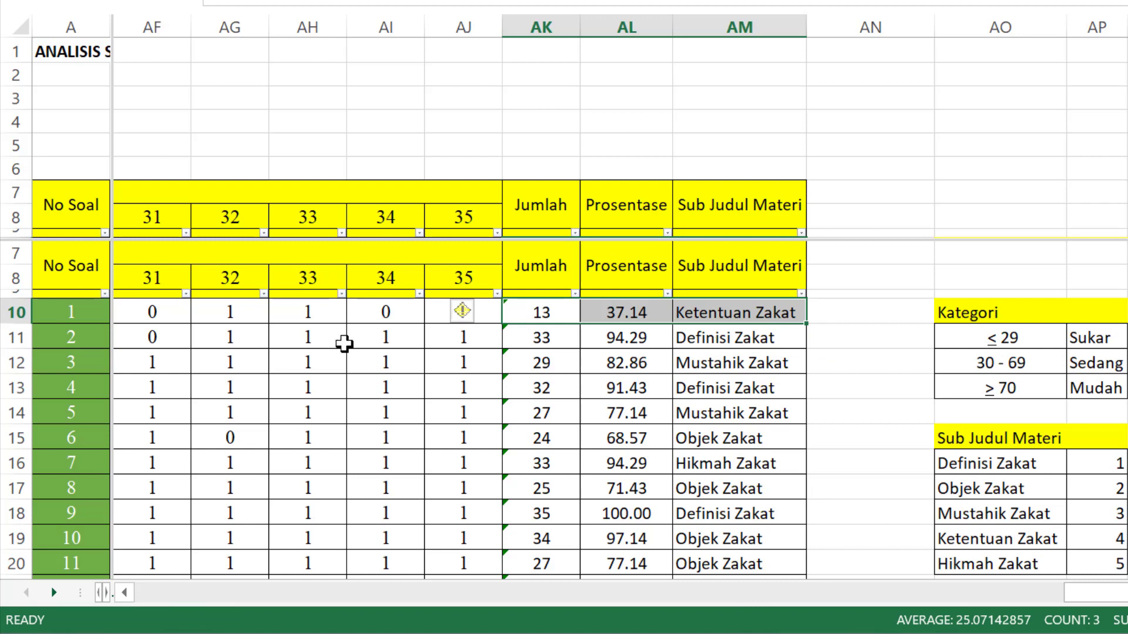
- Switch to the SPSS Data Editor and set the measurement level of the Penguasaan variable to Scale
{"action": "left_click", "coordinate": [663, 406]}
{"action": "left_click", "coordinate": [567, 331]}
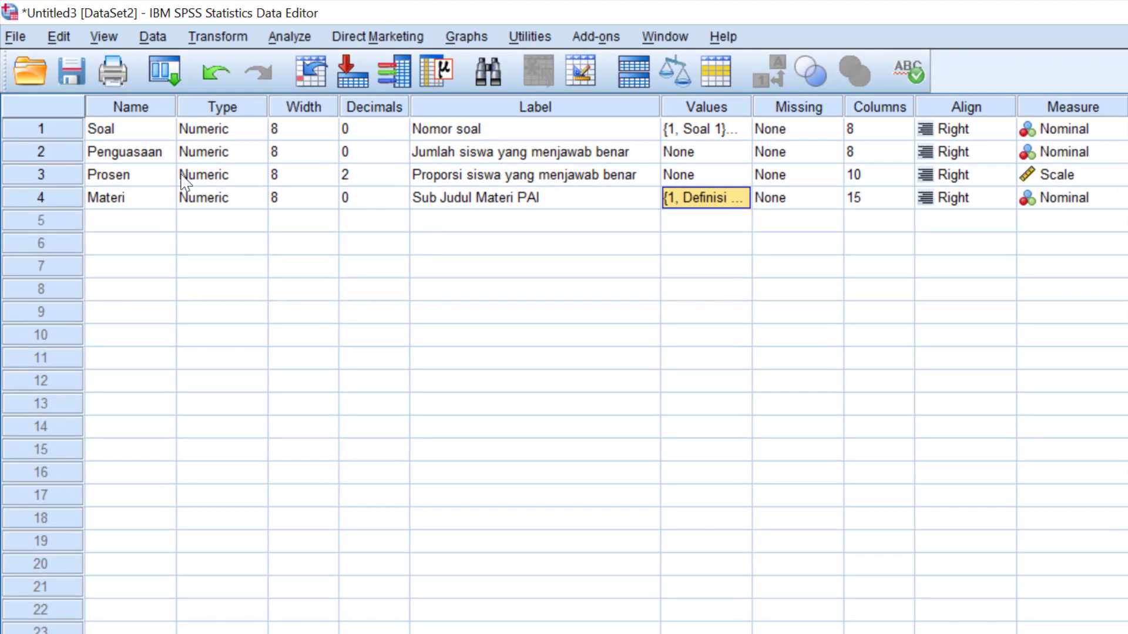
{"action": "left_click", "coordinate": [149, 135]}
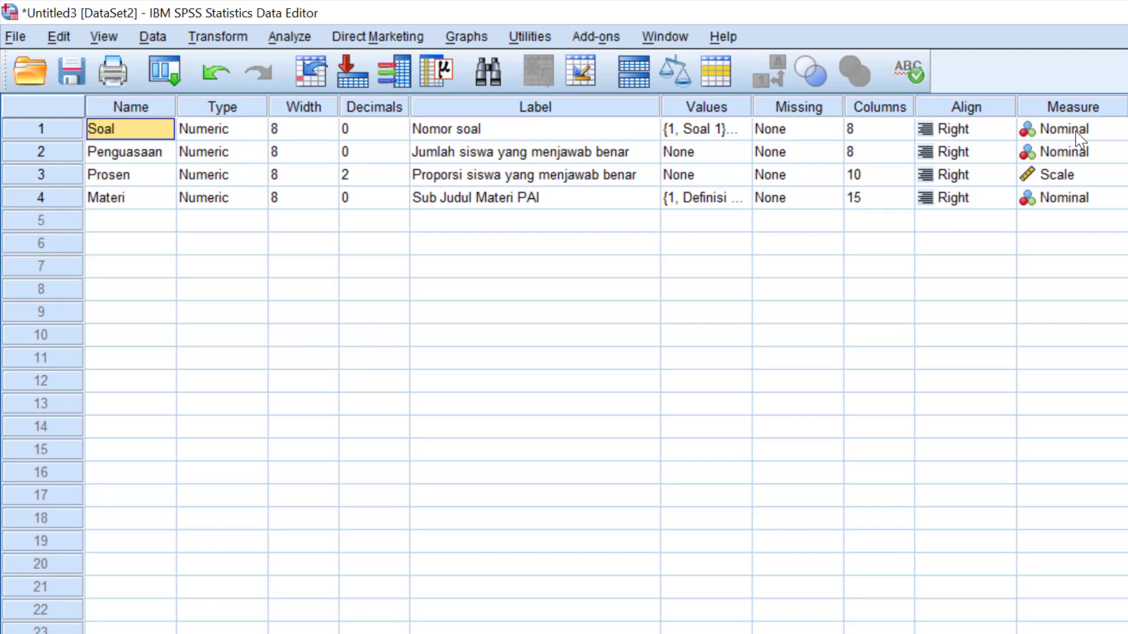
{"action": "left_click", "coordinate": [156, 153]}
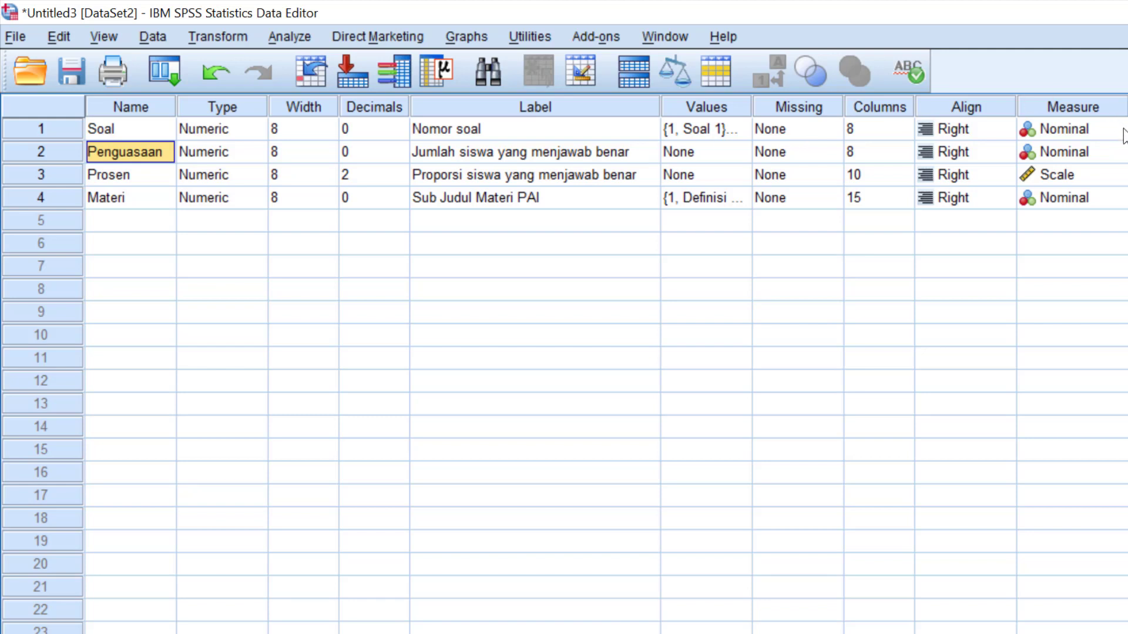
{"action": "left_click", "coordinate": [1096, 158]}
{"action": "left_click", "coordinate": [1099, 156]}
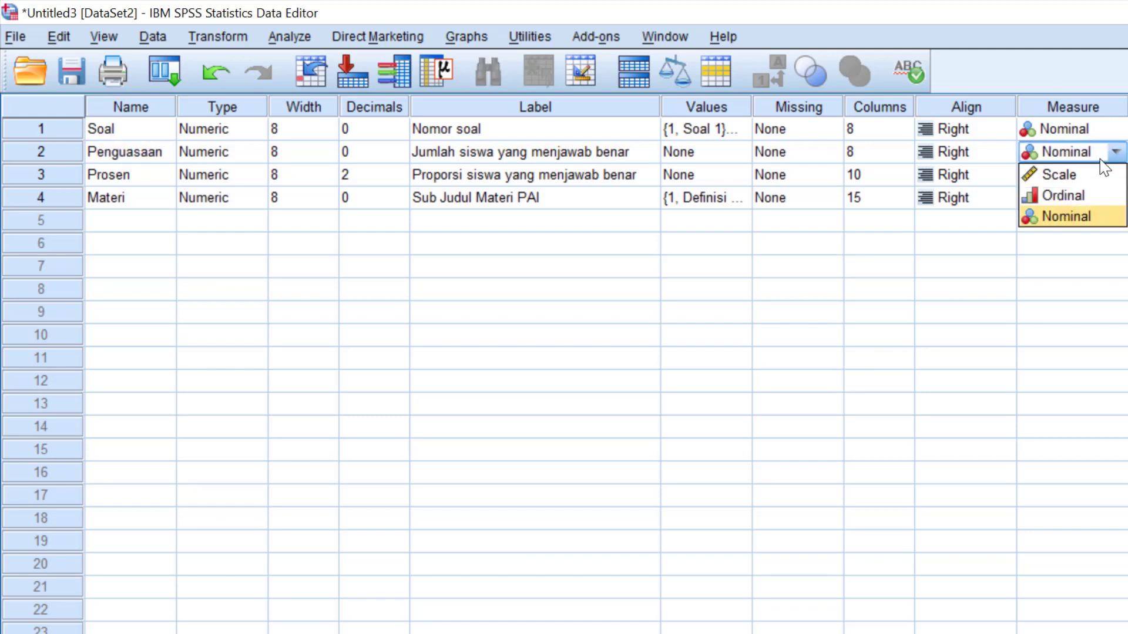
{"action": "left_click", "coordinate": [1096, 179]}
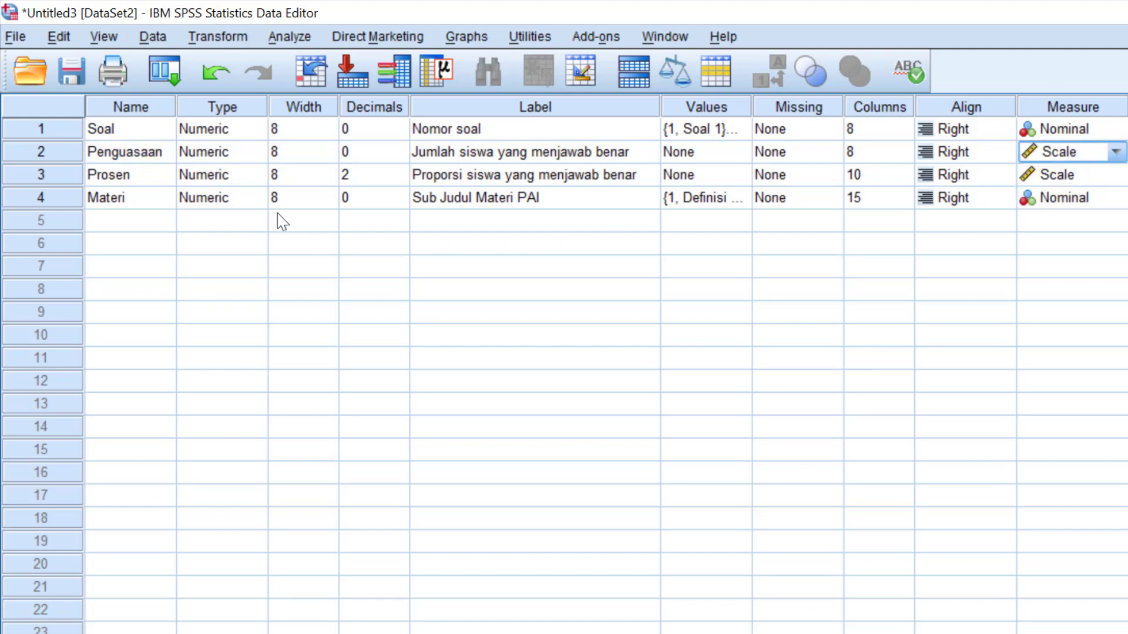
- Examine the value labels of the Materi variable for codes 1 to 5 and accept them as they are
{"action": "left_click", "coordinate": [152, 187]}
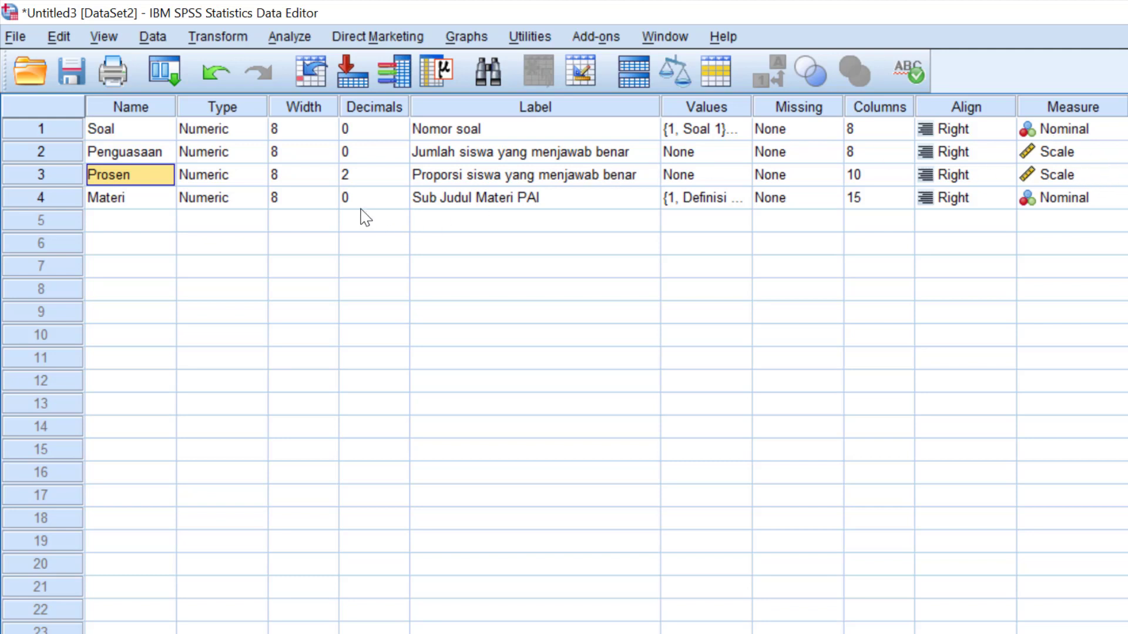
{"action": "left_click", "coordinate": [149, 201]}
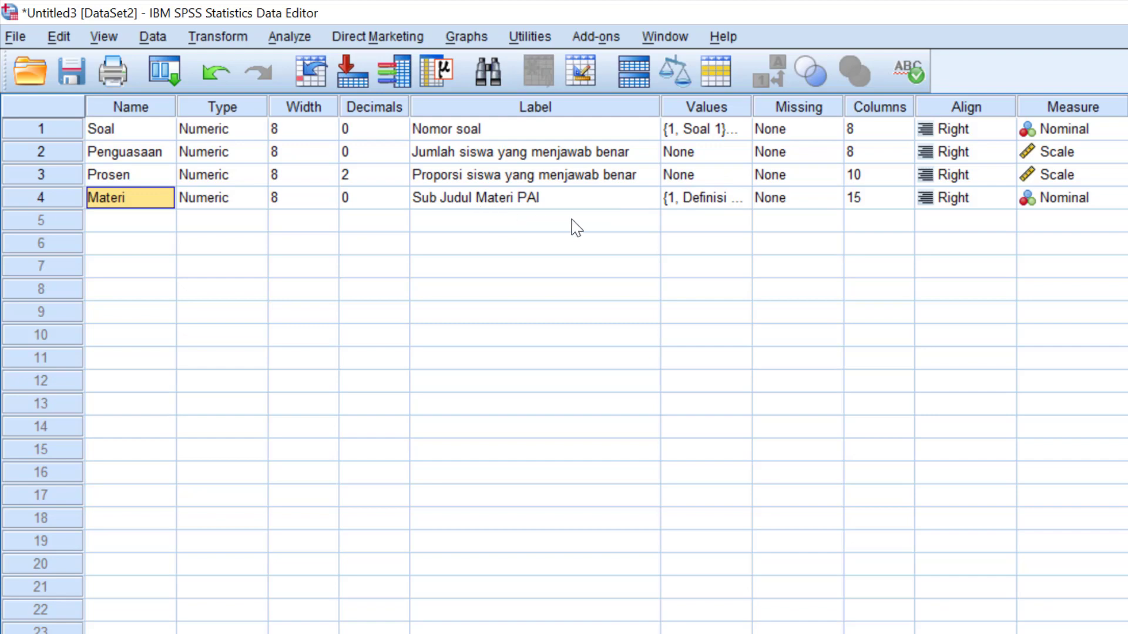
{"action": "left_click", "coordinate": [727, 206]}
{"action": "left_click", "coordinate": [743, 198]}
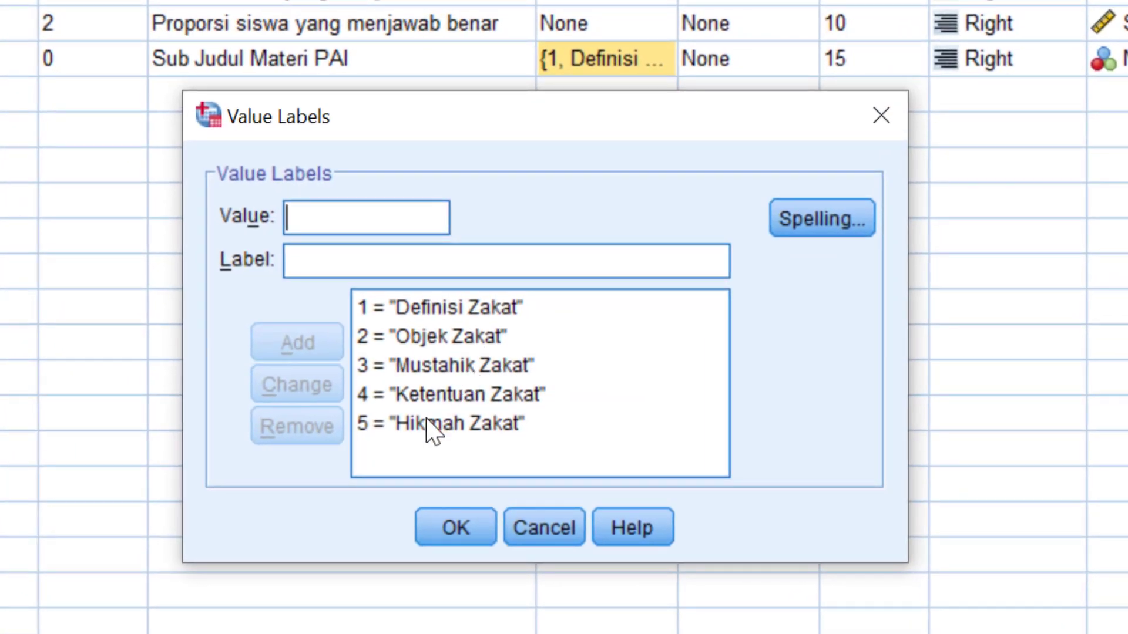
{"action": "left_click", "coordinate": [439, 318]}
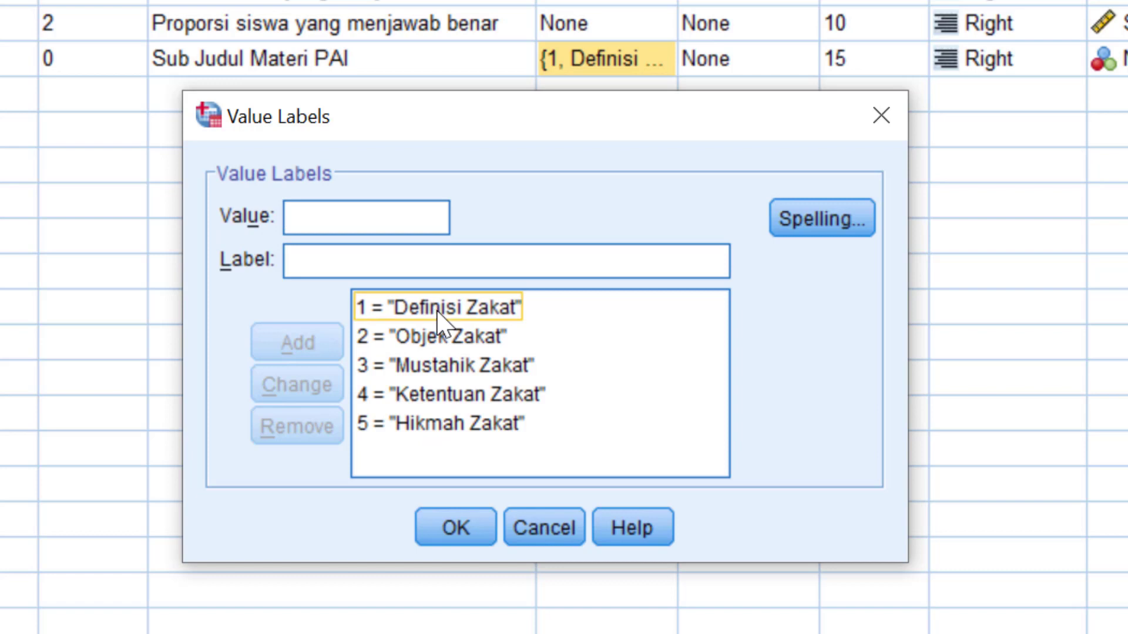
{"action": "left_click", "coordinate": [453, 342]}
{"action": "left_click", "coordinate": [456, 370]}
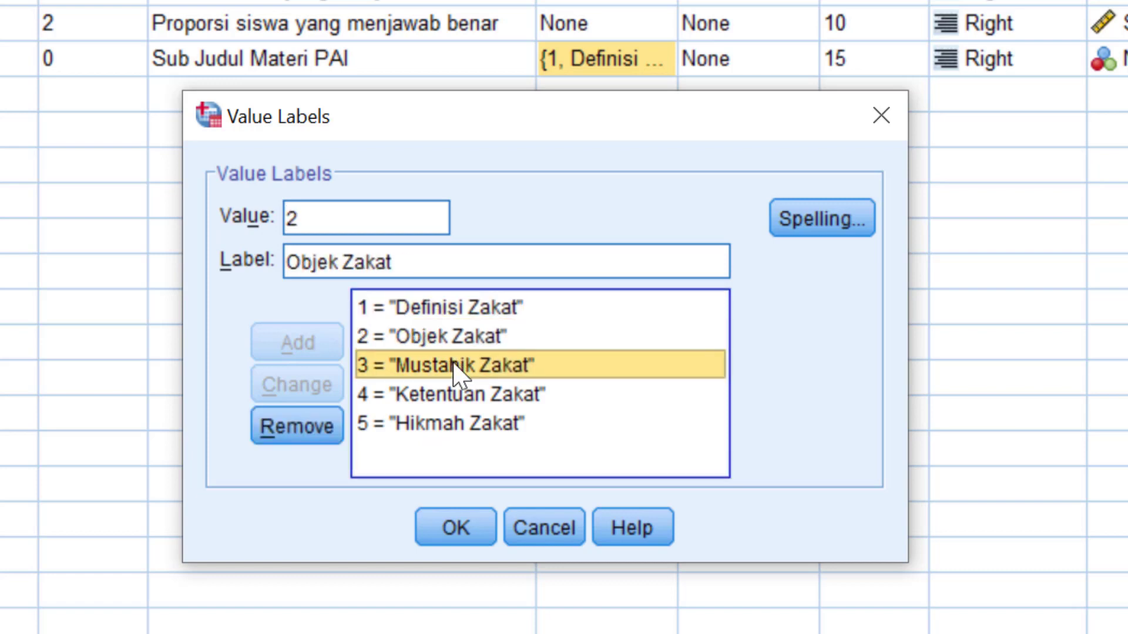
{"action": "left_click", "coordinate": [455, 396]}
{"action": "left_click", "coordinate": [449, 424]}
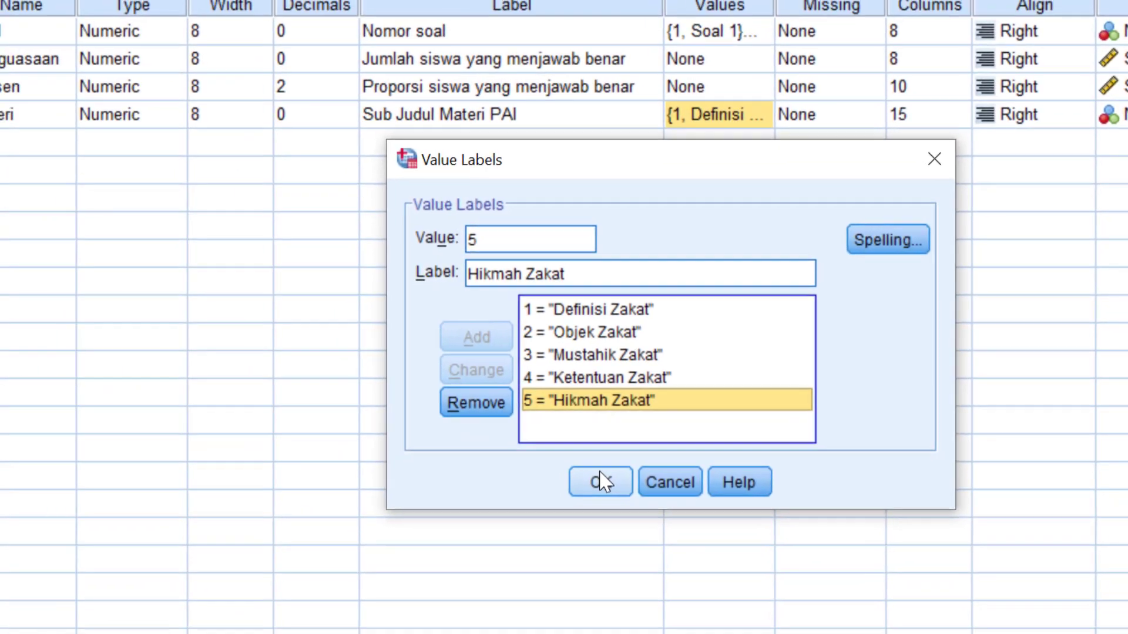
{"action": "left_click", "coordinate": [479, 520]}
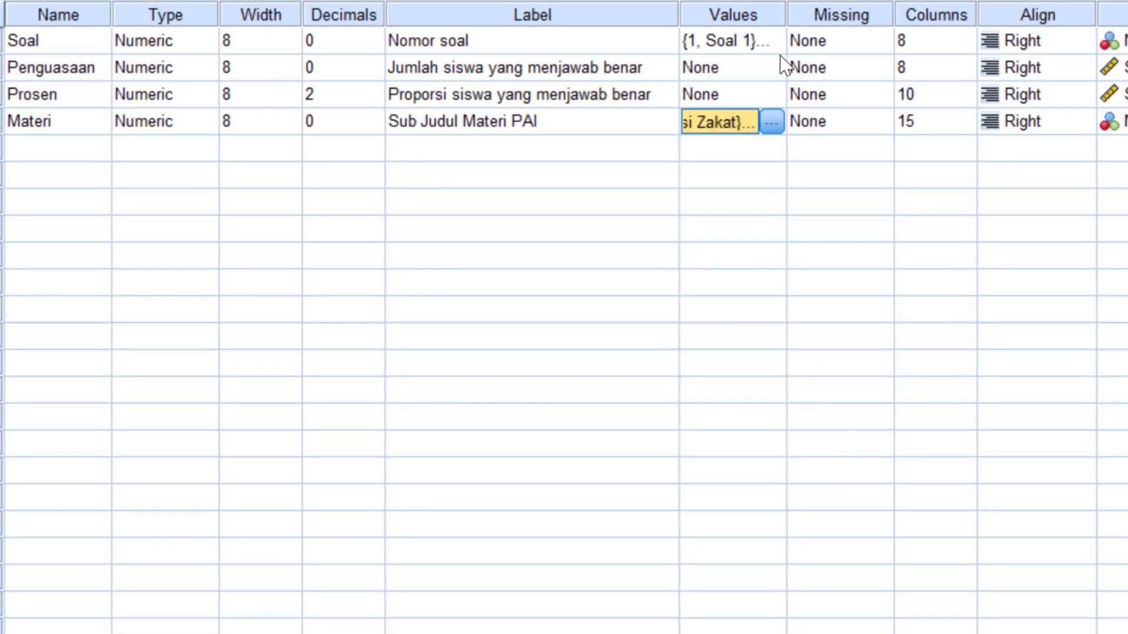
- Examine the value labels of the Soal variable from code 1 to 45 and accept them as they are
{"action": "left_click", "coordinate": [759, 51]}
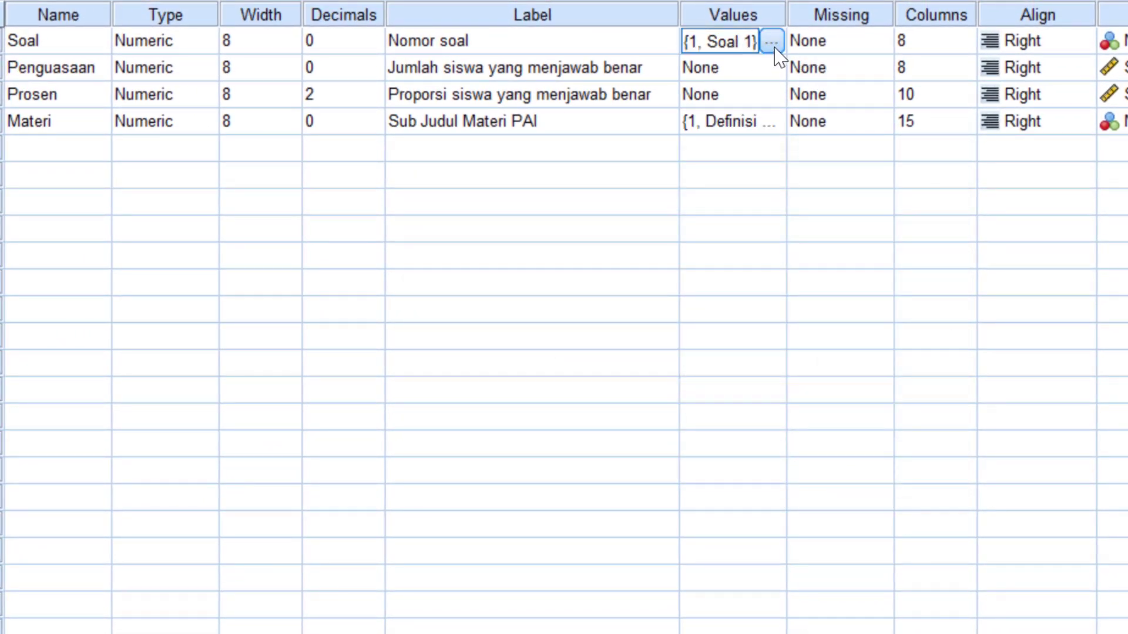
{"action": "left_click", "coordinate": [773, 45]}
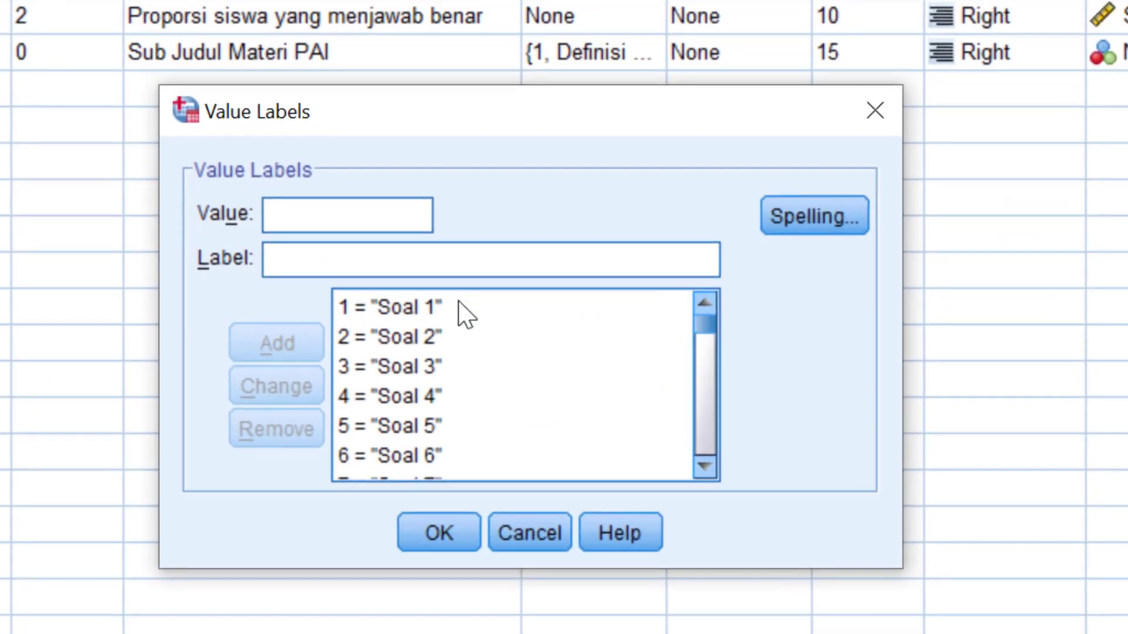
{"action": "left_click", "coordinate": [438, 308]}
{"action": "left_click", "coordinate": [435, 343]}
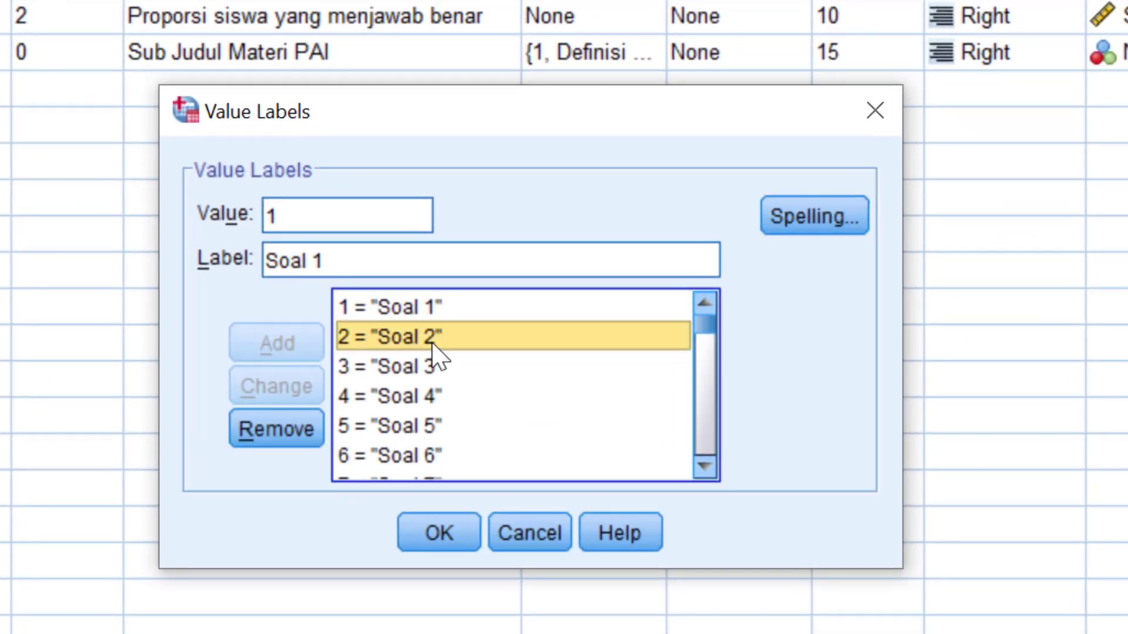
{"action": "left_click_drag", "start_coordinate": [710, 344], "coordinate": [685, 468]}
{"action": "left_click", "coordinate": [504, 467]}
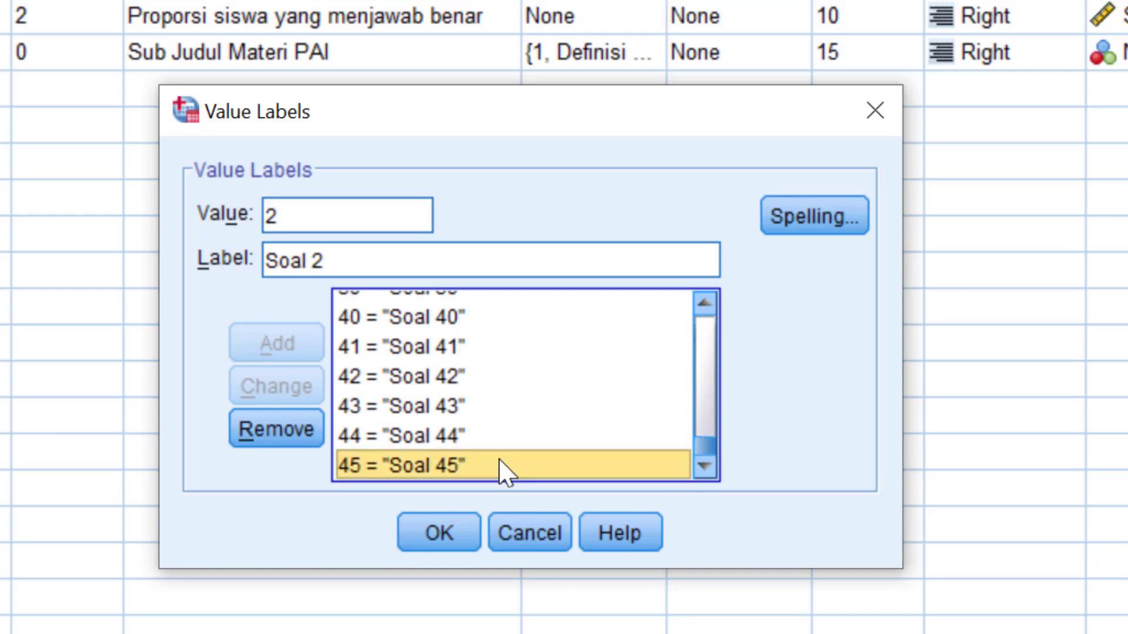
{"action": "left_click", "coordinate": [467, 539]}
{"action": "left_click", "coordinate": [591, 21]}
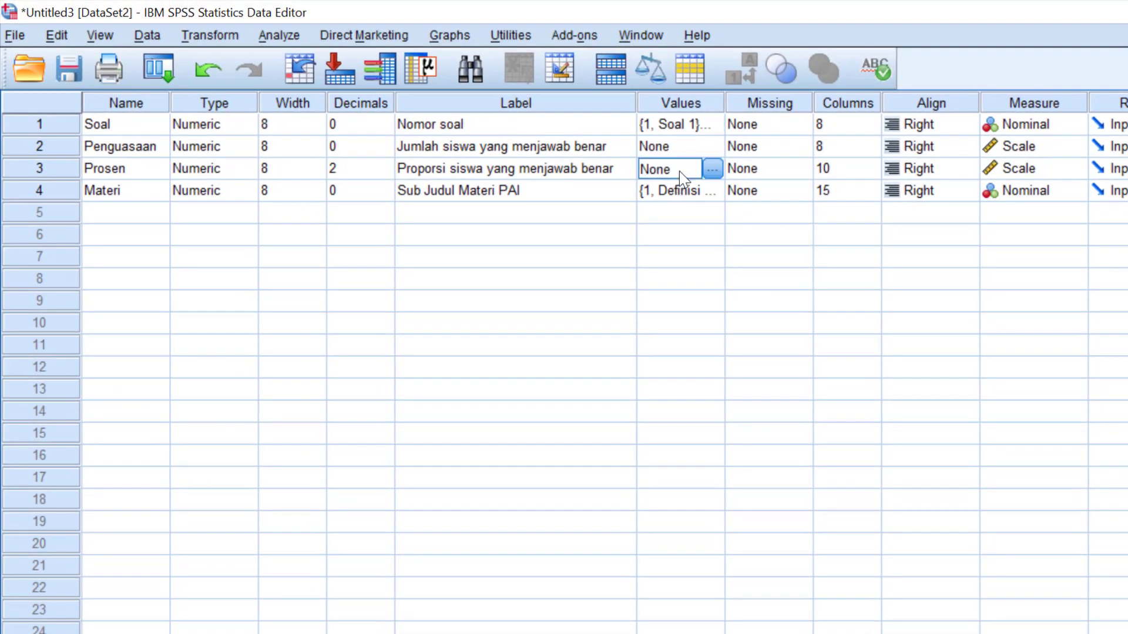
- Check the labels of the Prosen, Penguasaan and Soal variables, and look through all the cases in the data
{"action": "left_click", "coordinate": [583, 172]}
{"action": "left_click", "coordinate": [558, 150]}
{"action": "left_click", "coordinate": [499, 126]}
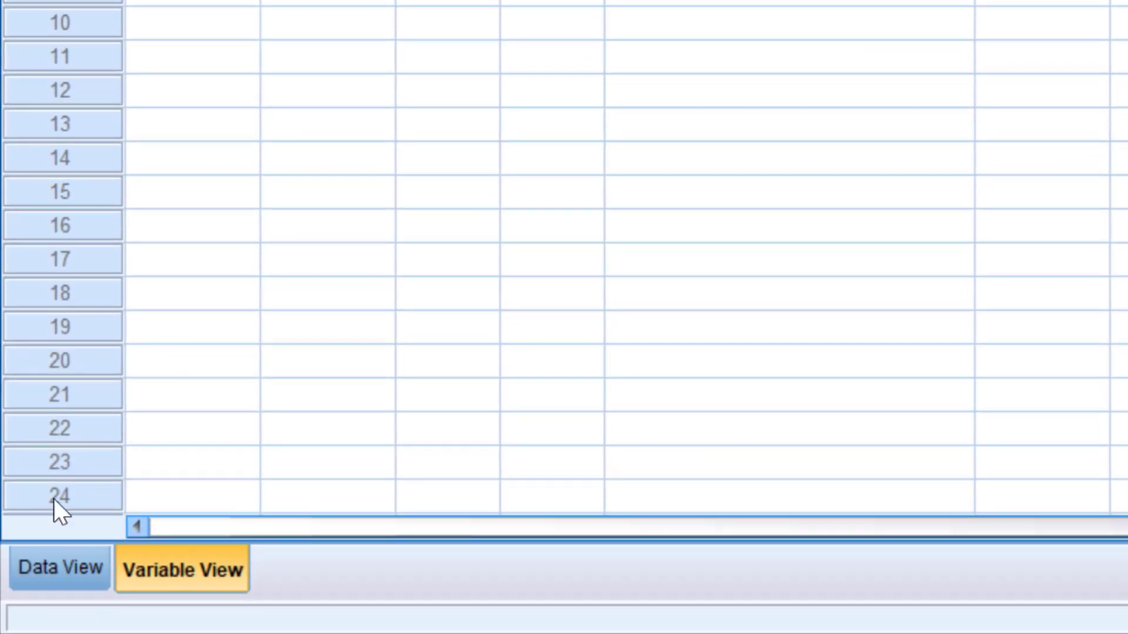
{"action": "left_click", "coordinate": [15, 572]}
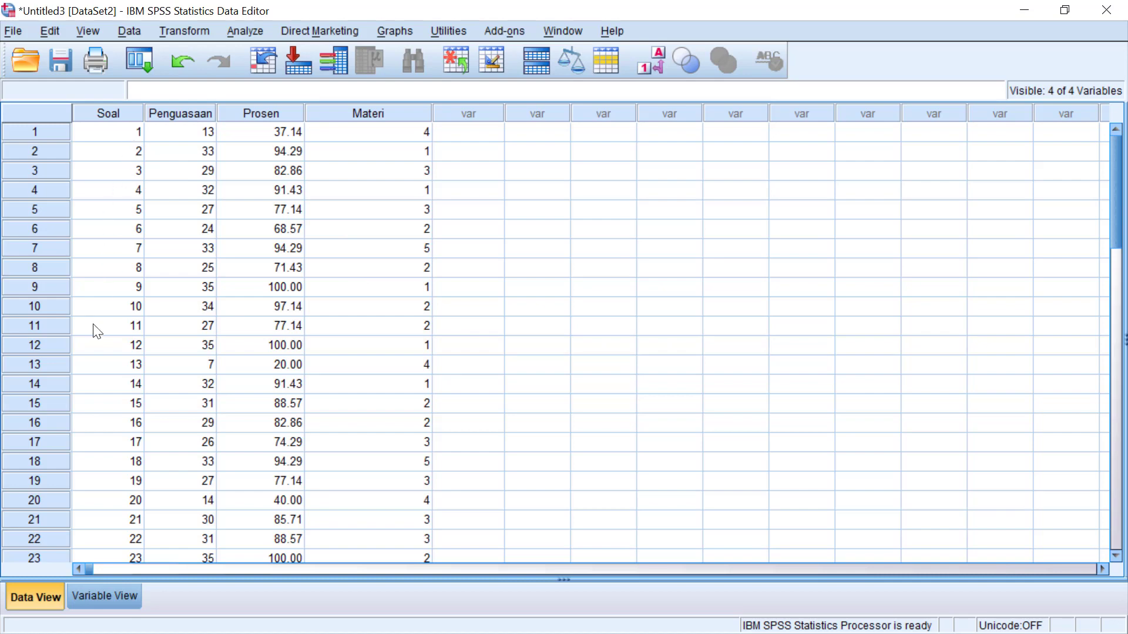
{"action": "scroll", "coordinate": [131, 500], "scroll_direction": "down", "scroll_amount": 8}
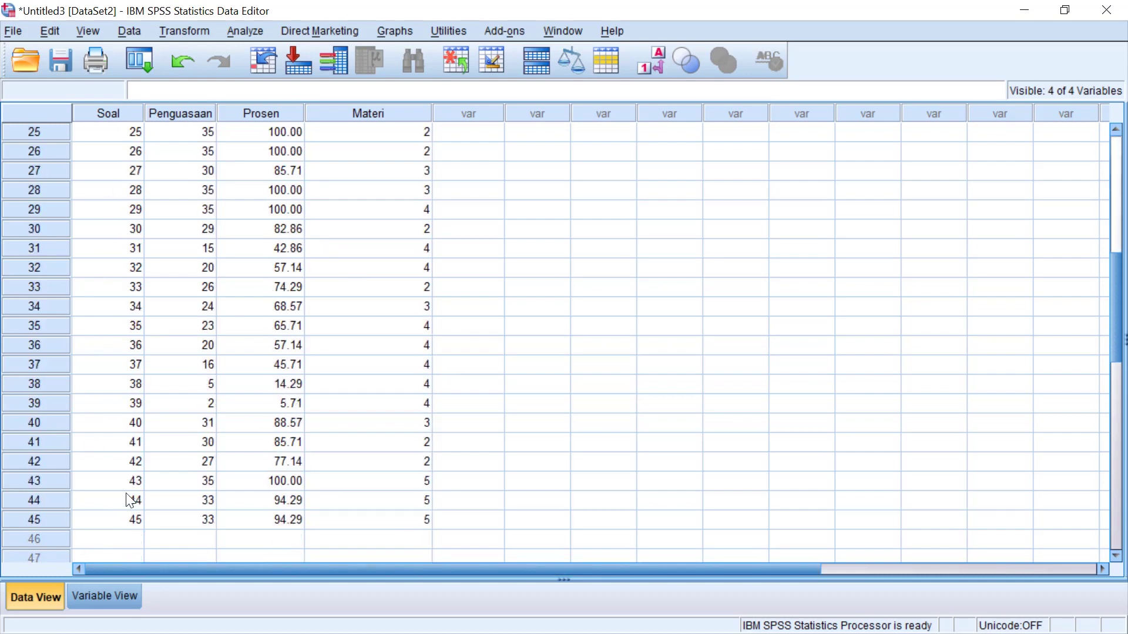
{"action": "scroll", "coordinate": [131, 501], "scroll_direction": "up", "scroll_amount": 5}
{"action": "scroll", "coordinate": [130, 500], "scroll_direction": "up", "scroll_amount": 3}
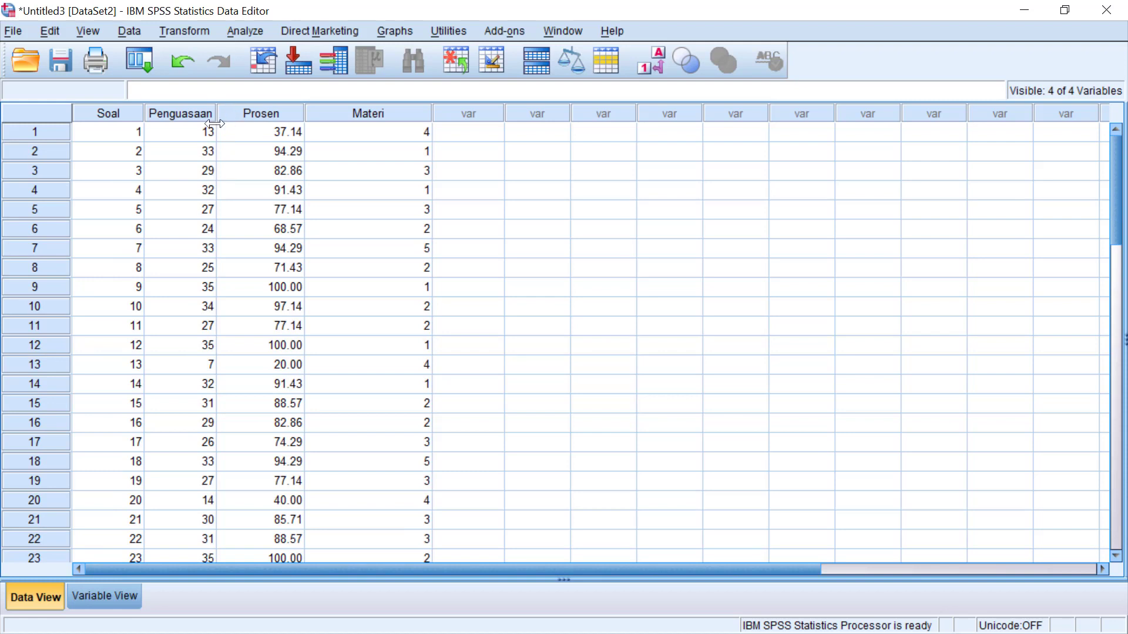
- Examine the first cases' Penguasaan count, Prosen percentage and Materi sub-topic code in the data
{"action": "left_click", "coordinate": [200, 132]}
{"action": "left_click", "coordinate": [270, 131]}
{"action": "left_click", "coordinate": [270, 170]}
{"action": "left_click", "coordinate": [269, 248]}
{"action": "left_click", "coordinate": [376, 131]}
{"action": "left_click", "coordinate": [383, 170]}
{"action": "left_click", "coordinate": [367, 229]}
{"action": "left_click", "coordinate": [376, 287]}
{"action": "left_click", "coordinate": [379, 190]}
{"action": "left_click", "coordinate": [380, 133]}
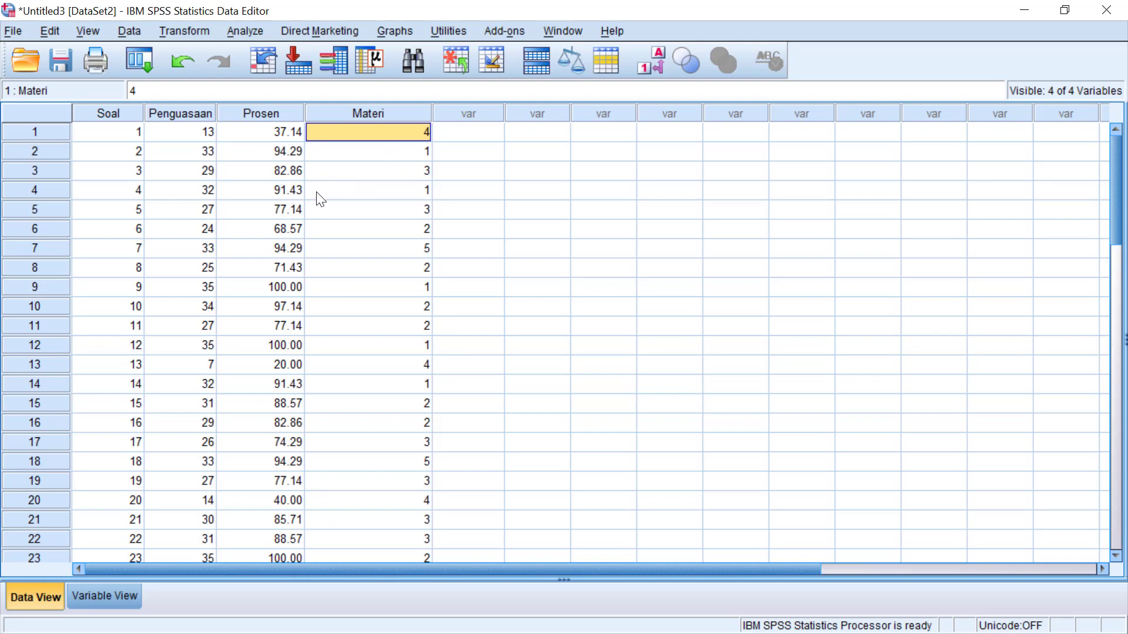
{"action": "left_click", "coordinate": [276, 209]}
{"action": "left_click", "coordinate": [256, 155]}
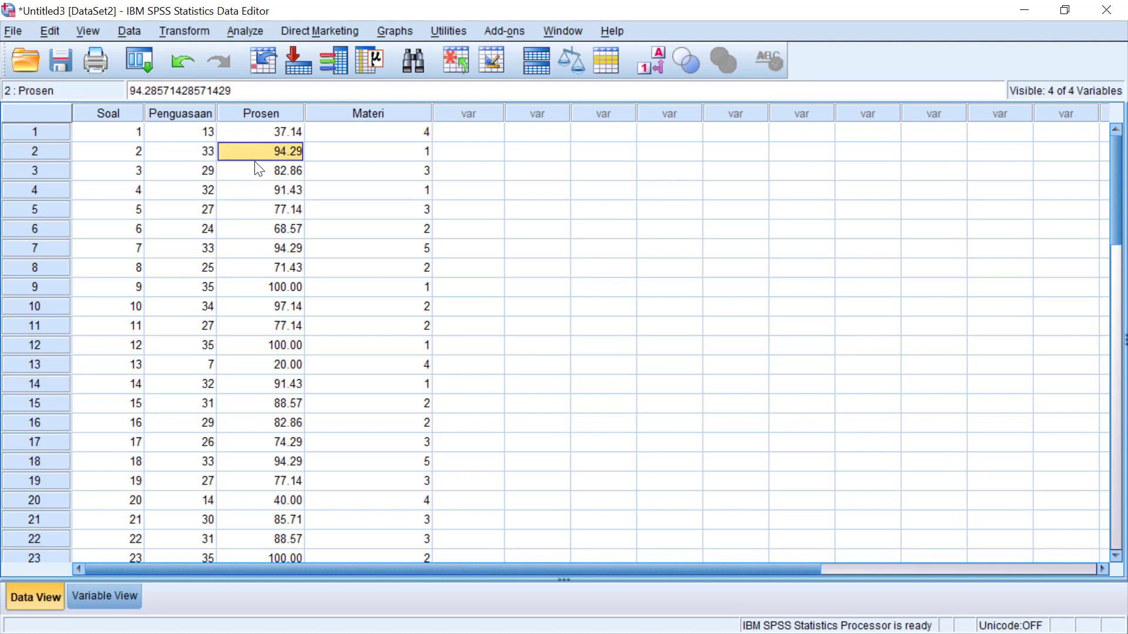
{"action": "left_click", "coordinate": [252, 209]}
{"action": "left_click", "coordinate": [253, 171]}
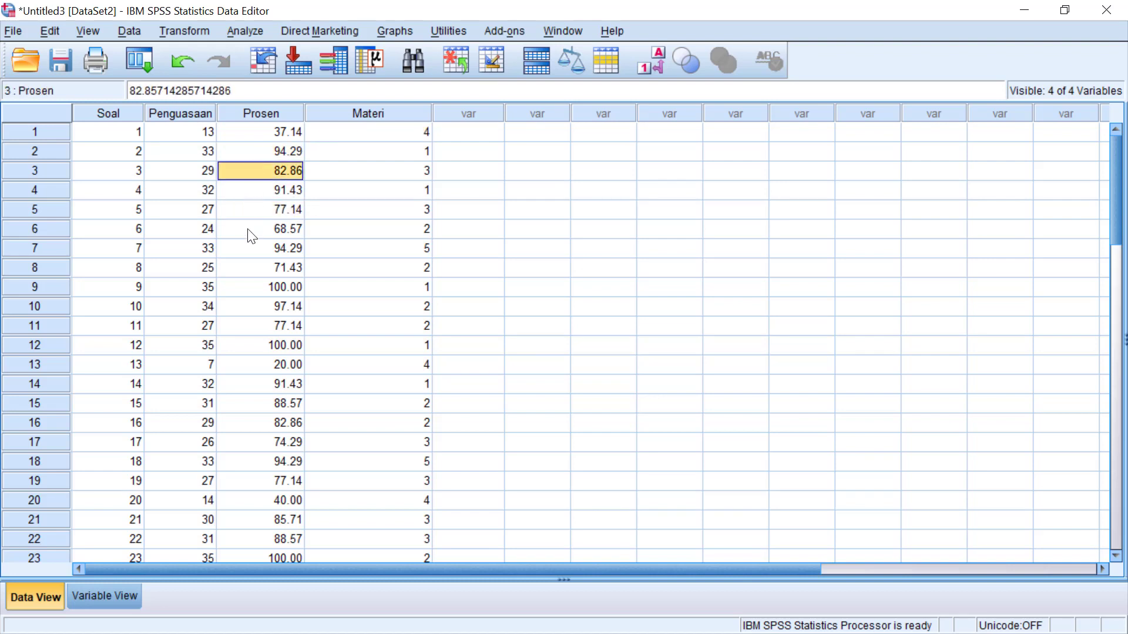
{"action": "left_click", "coordinate": [253, 222]}
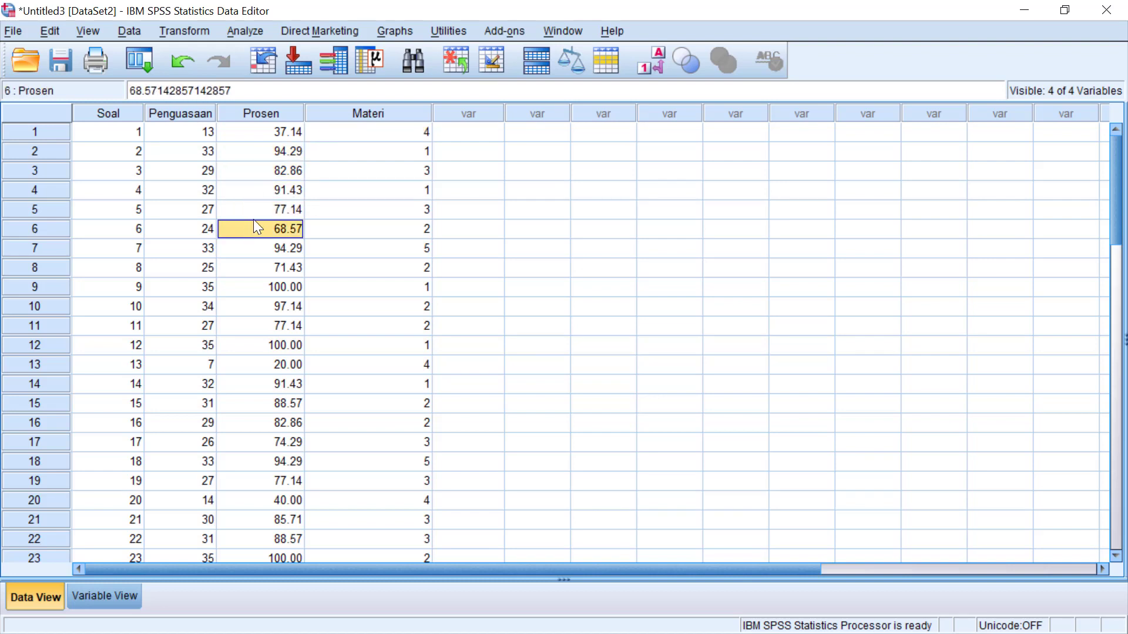
{"action": "left_click", "coordinate": [359, 138]}
{"action": "left_click", "coordinate": [355, 173]}
{"action": "left_click", "coordinate": [367, 226]}
{"action": "left_click", "coordinate": [368, 150]}
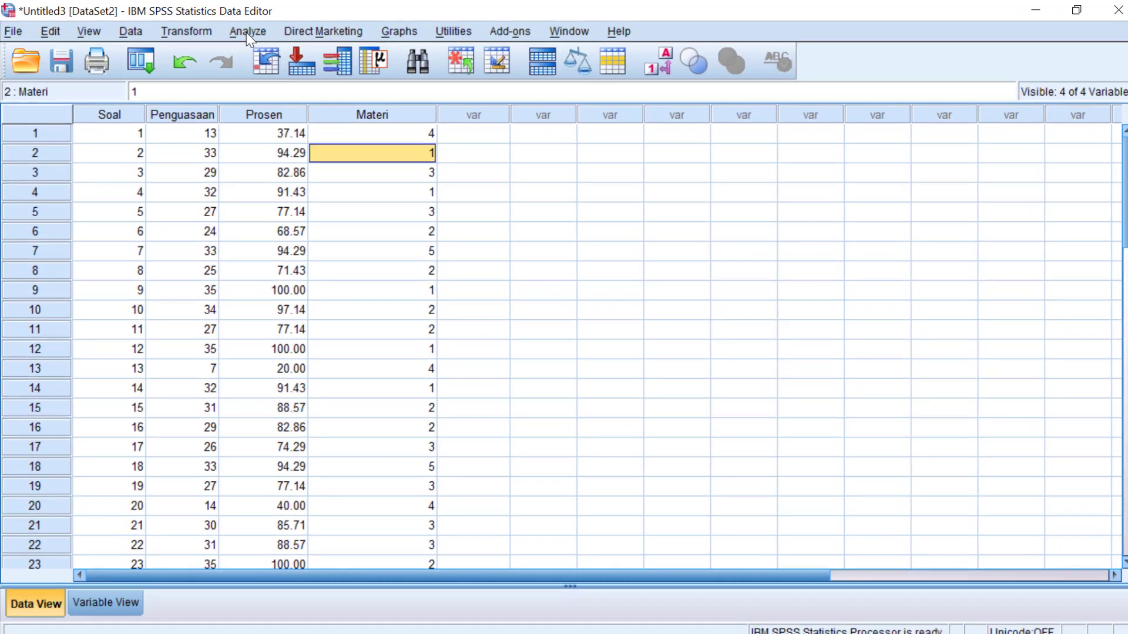
- Open the Explore descriptive analysis and reset its earlier variable assignments
{"action": "left_click", "coordinate": [243, 33]}
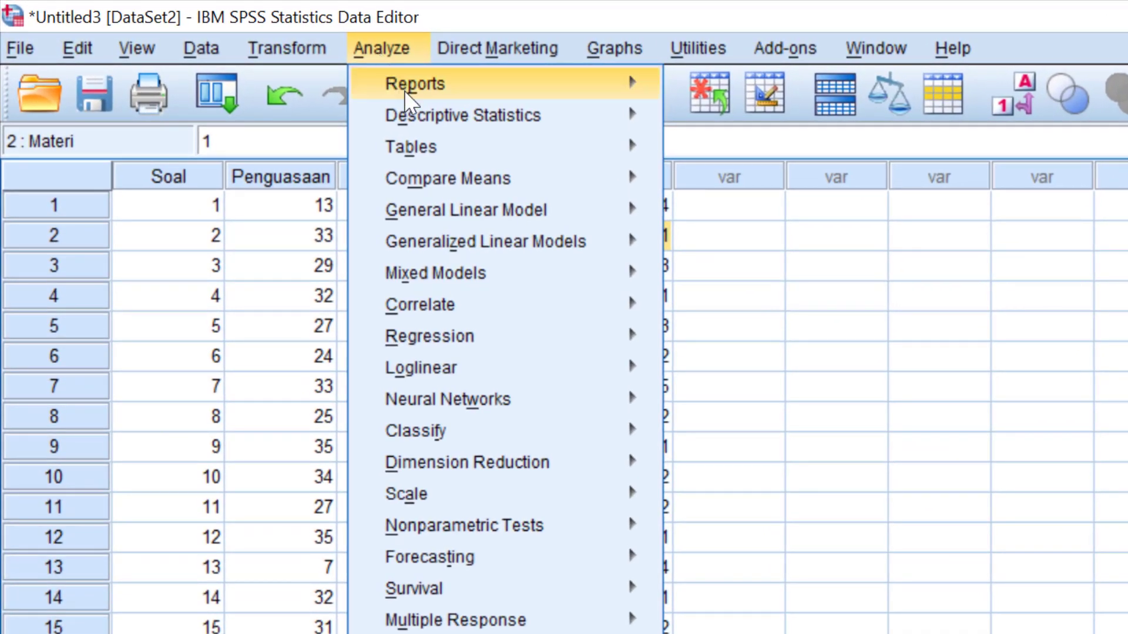
{"action": "mouse_move", "coordinate": [439, 154]}
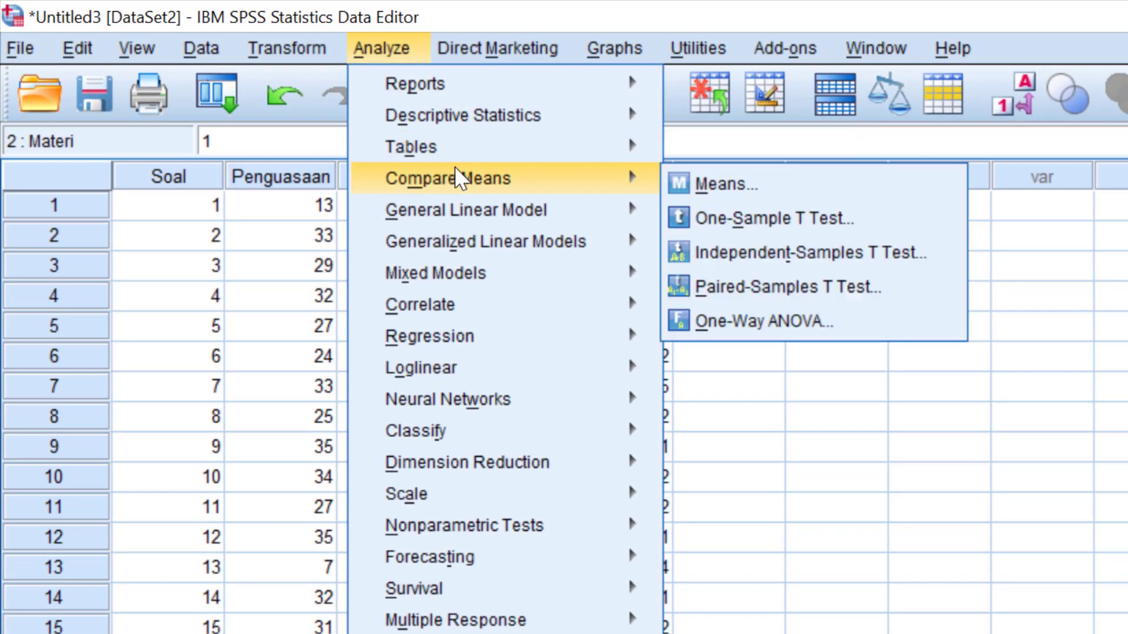
{"action": "mouse_move", "coordinate": [502, 130]}
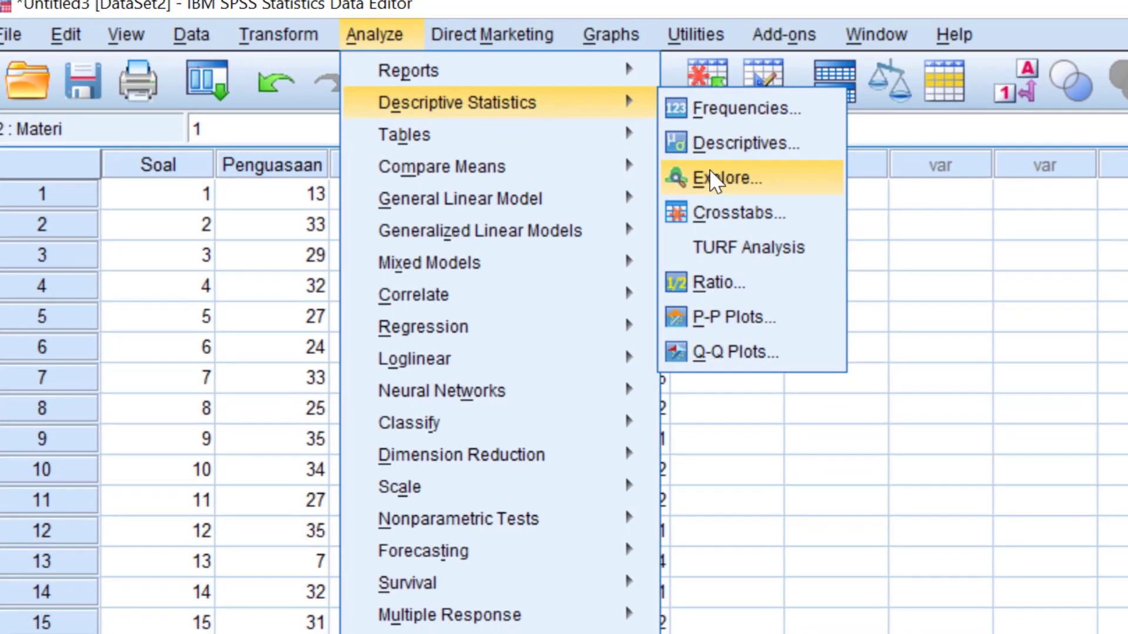
{"action": "left_click", "coordinate": [711, 179]}
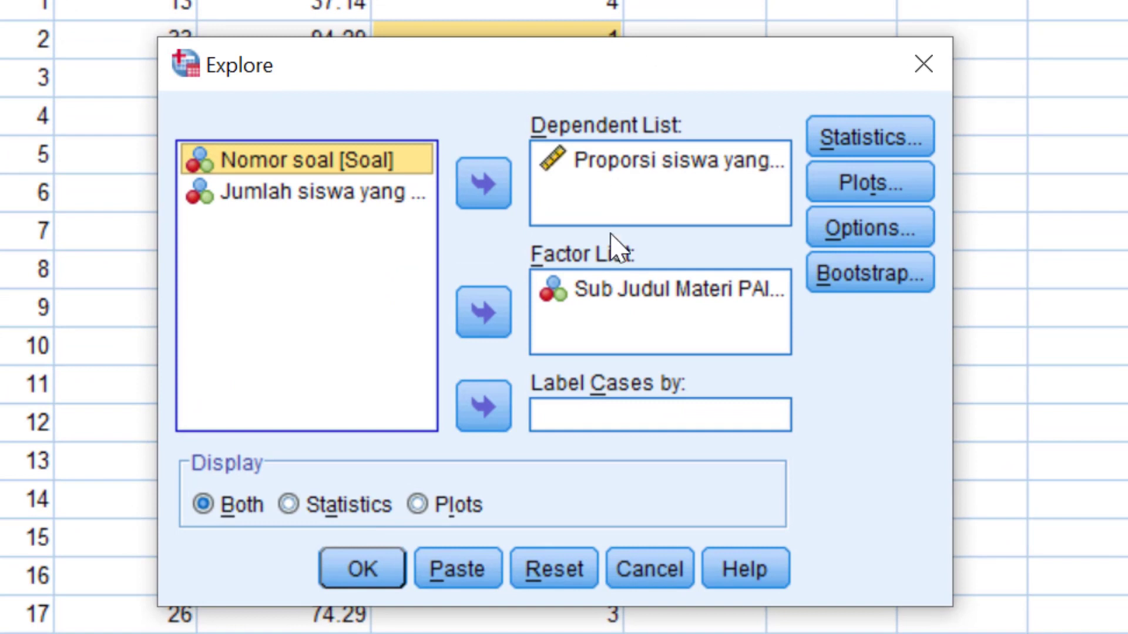
{"action": "left_click", "coordinate": [558, 569]}
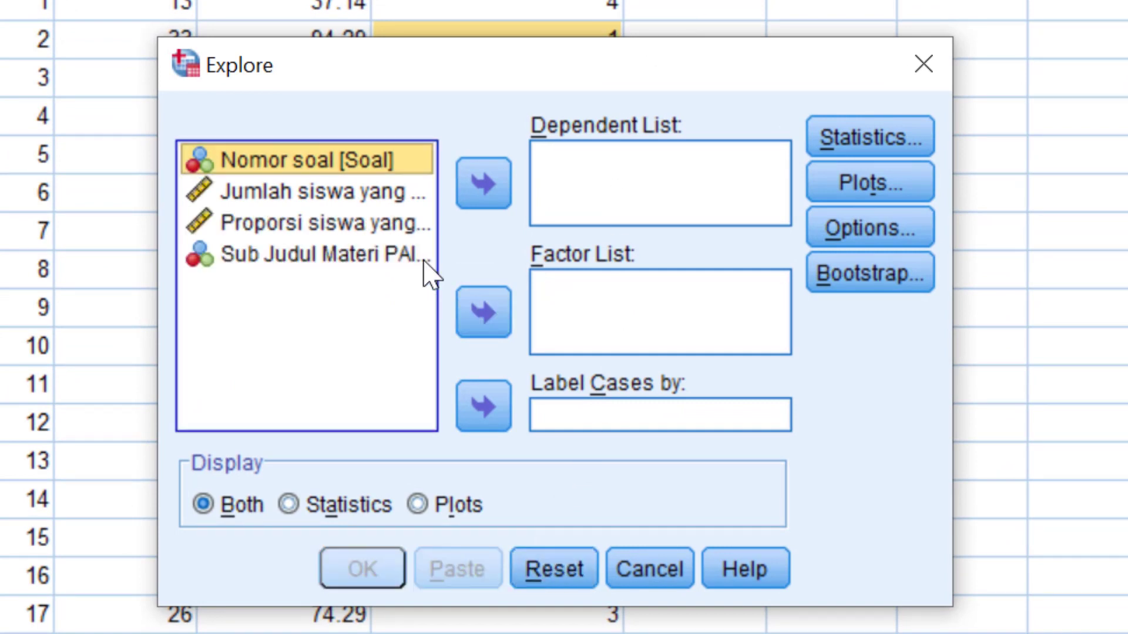
{"action": "left_click_drag", "start_coordinate": [496, 76], "coordinate": [619, 64]}
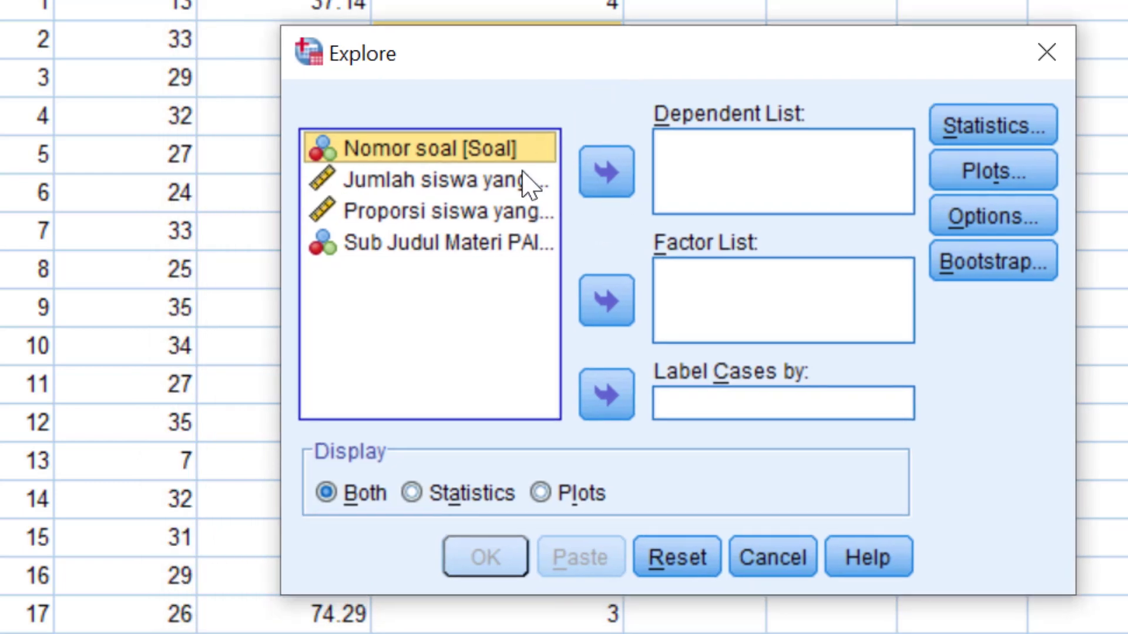
- Assign Proporsi siswa yang menjawab benar as the dependent variable and Sub Judul Materi PAI as the factor
{"action": "left_click", "coordinate": [476, 222]}
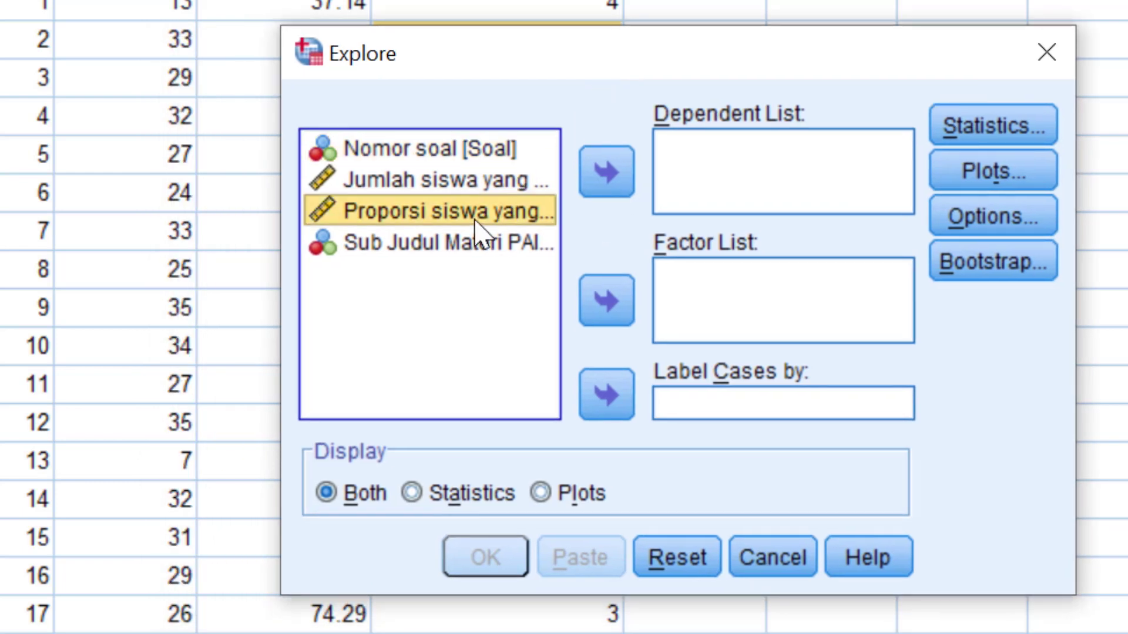
{"action": "left_click", "coordinate": [602, 179]}
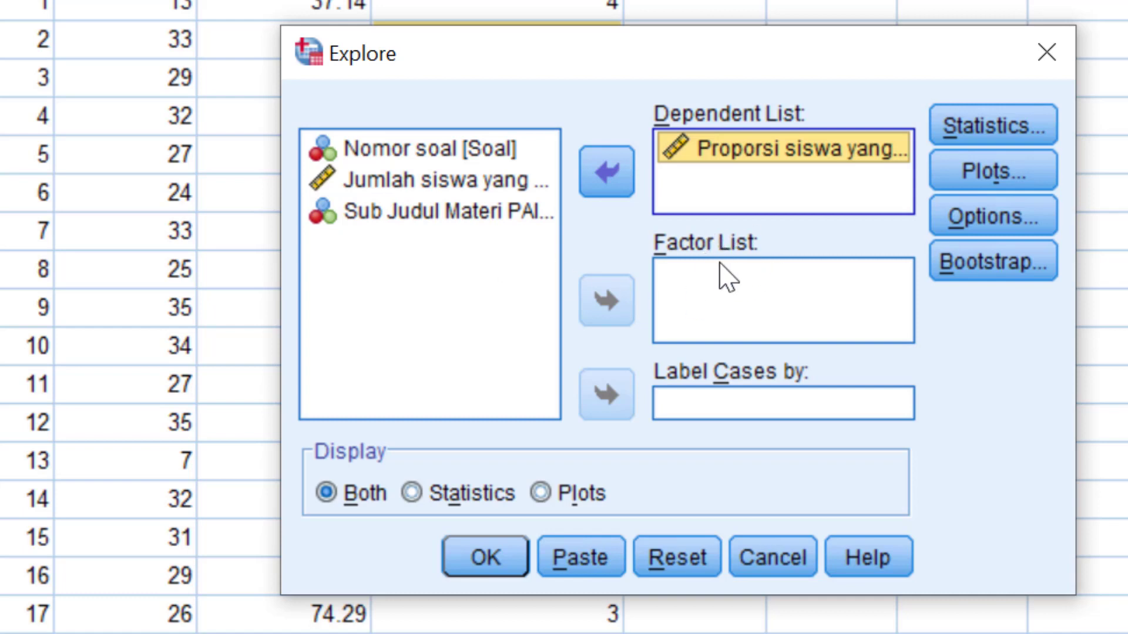
{"action": "left_click", "coordinate": [509, 219]}
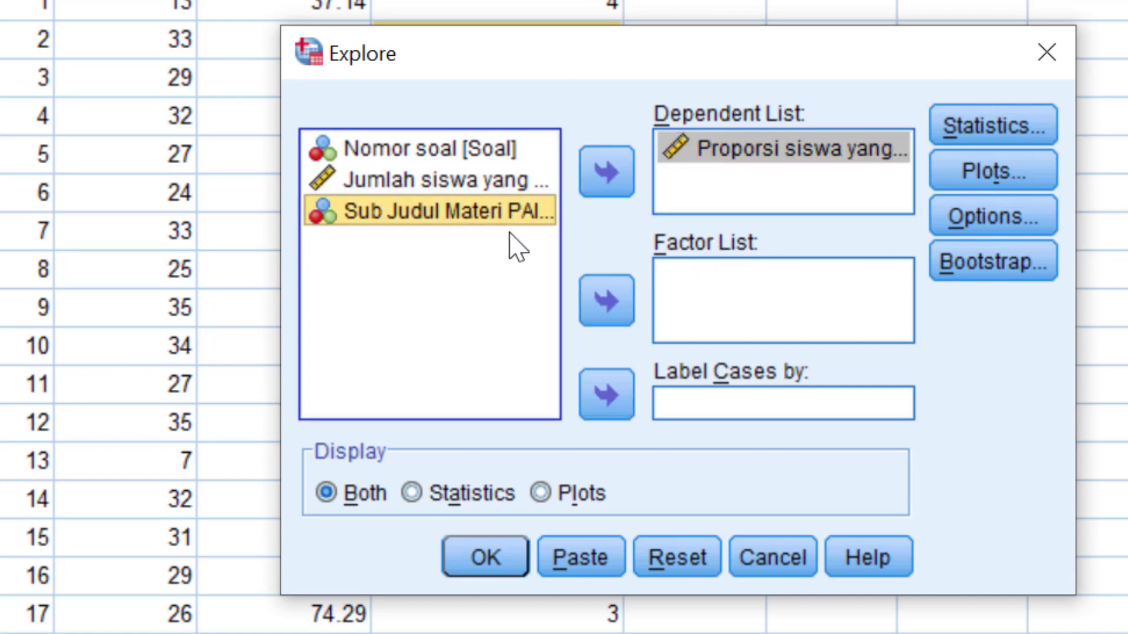
{"action": "left_click", "coordinate": [609, 308]}
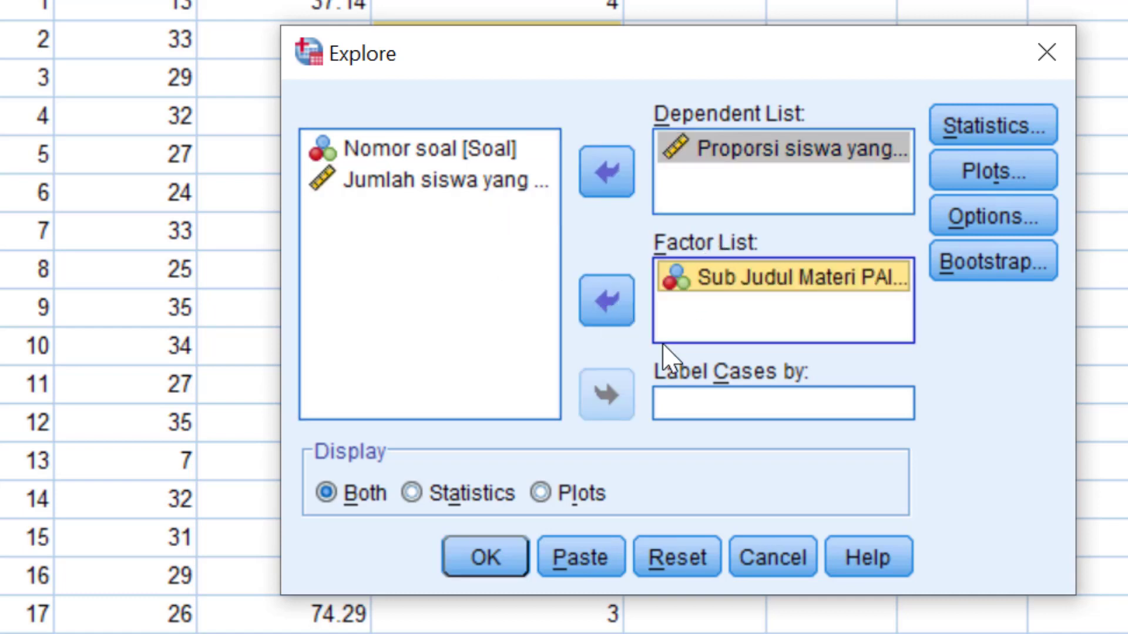
- Keep Descriptives with a 95% confidence interval for the mean and run the Explore analysis
{"action": "left_click", "coordinate": [978, 141]}
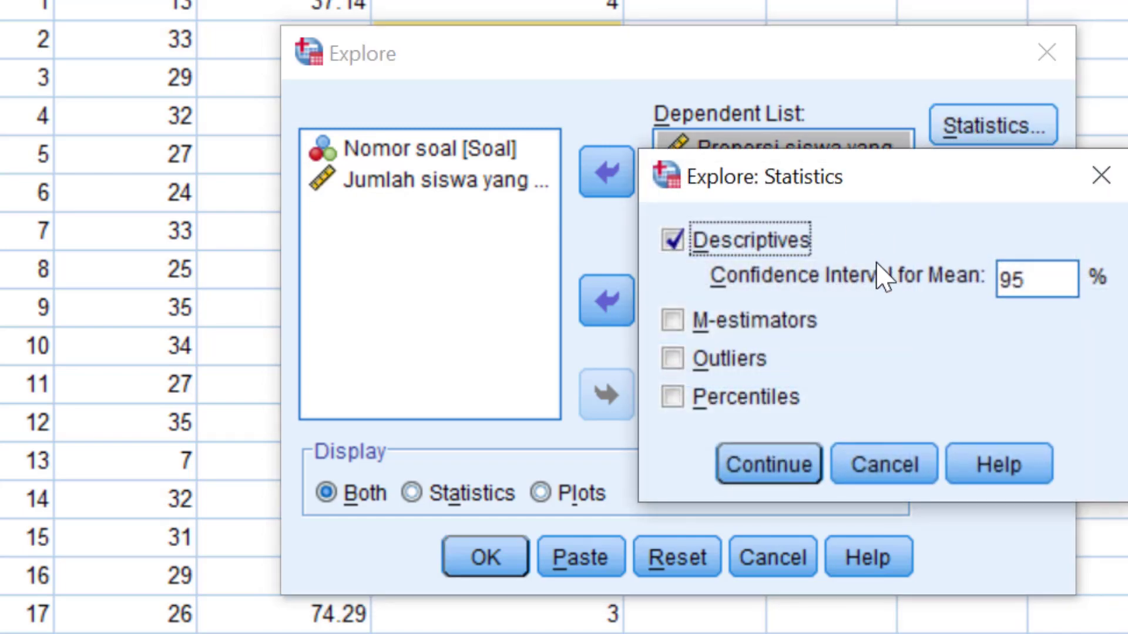
{"action": "left_click", "coordinate": [763, 465]}
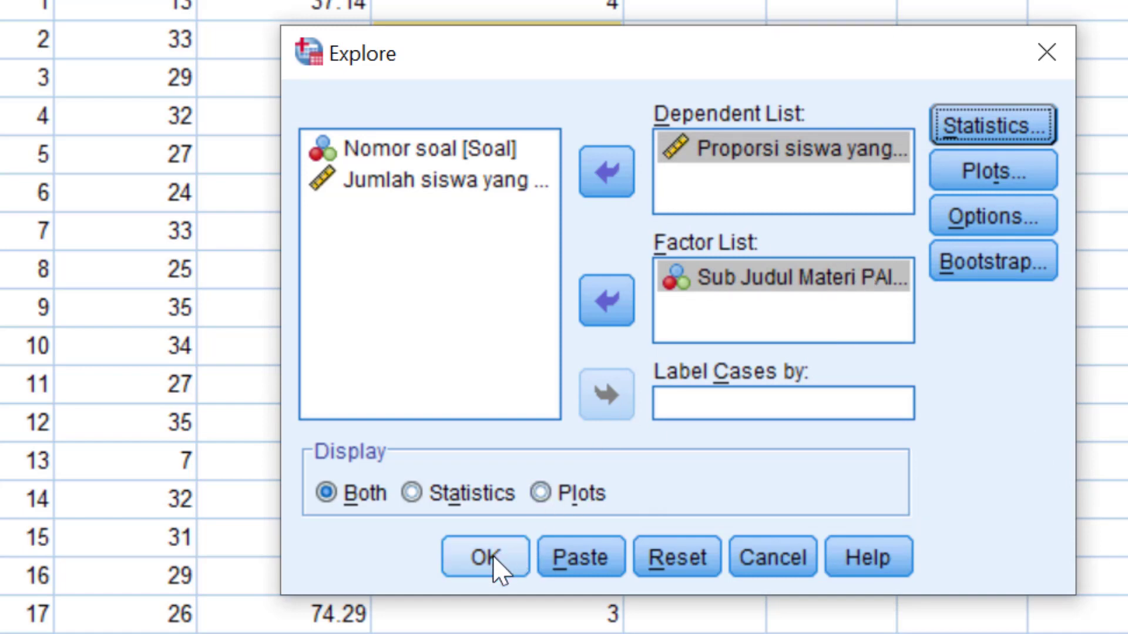
{"action": "left_click", "coordinate": [492, 564]}
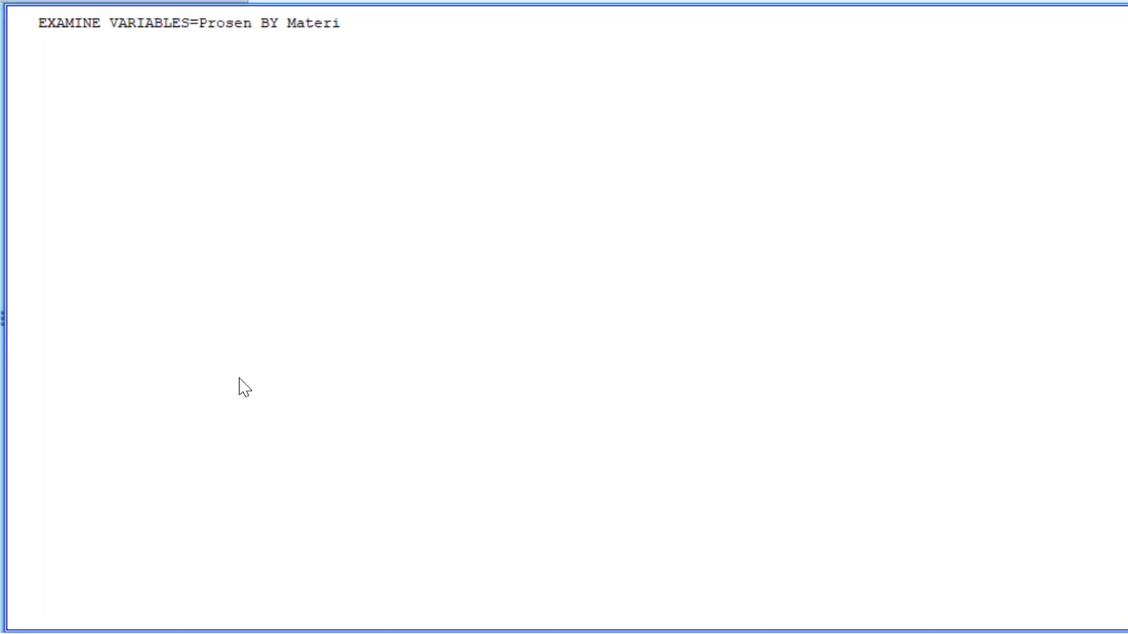
- Examine the Case Processing Summary per sub-topic and the Descriptives for Definisi Zakat, including mean, minimum and maximum
{"action": "left_click", "coordinate": [241, 391]}
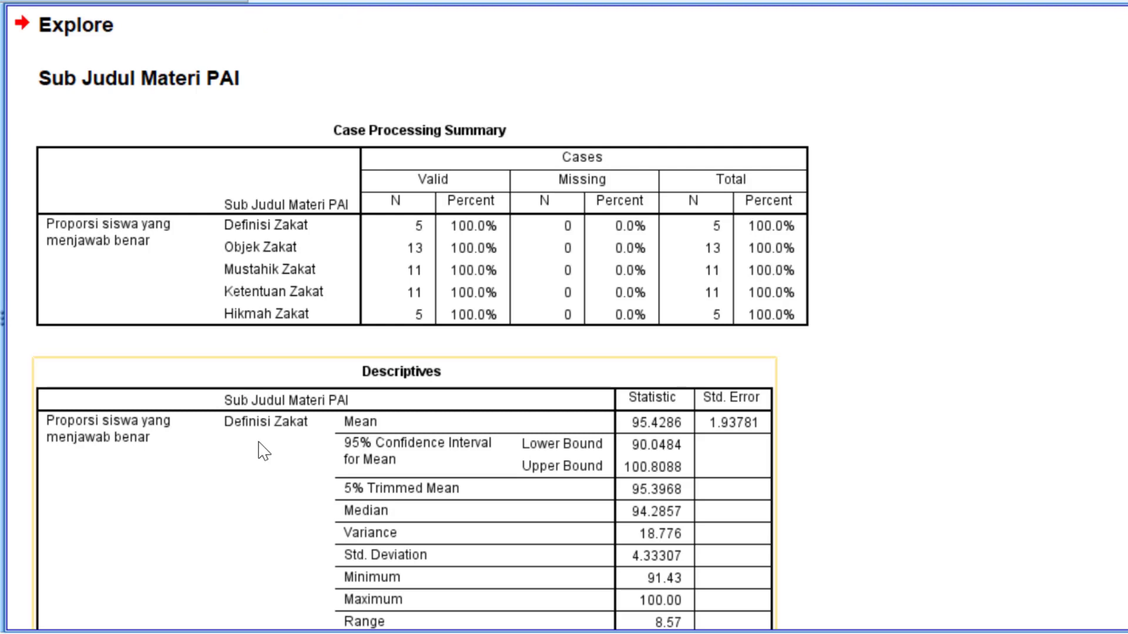
{"action": "left_click", "coordinate": [239, 235]}
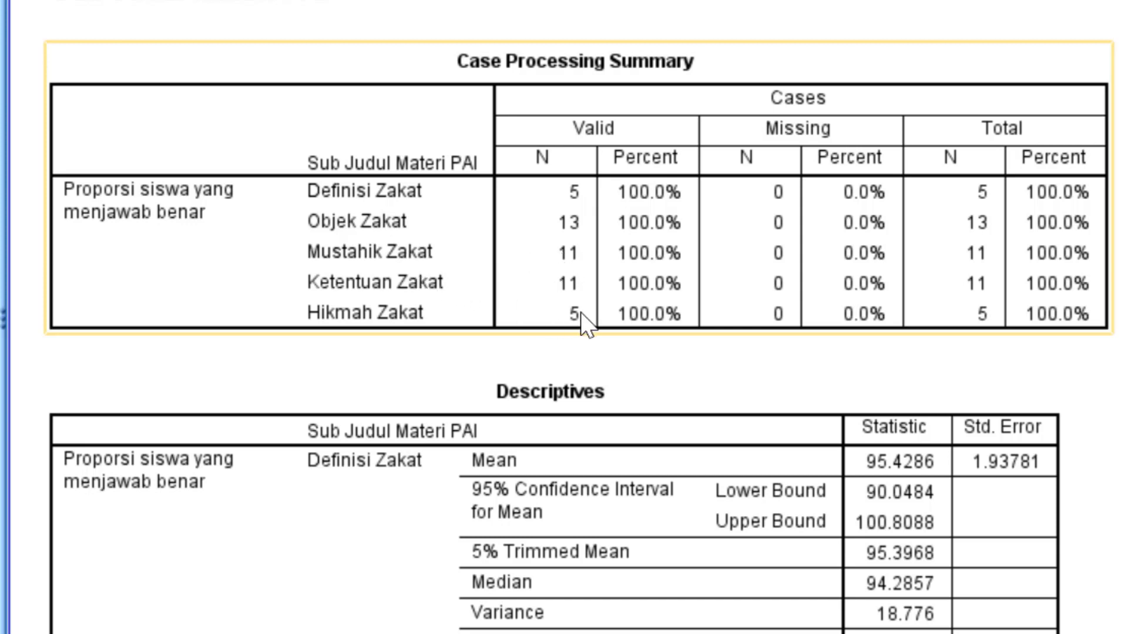
{"action": "left_click", "coordinate": [605, 508]}
{"action": "scroll", "coordinate": [649, 543], "scroll_direction": "down", "scroll_amount": 3}
{"action": "scroll", "coordinate": [649, 543], "scroll_direction": "down", "scroll_amount": 3}
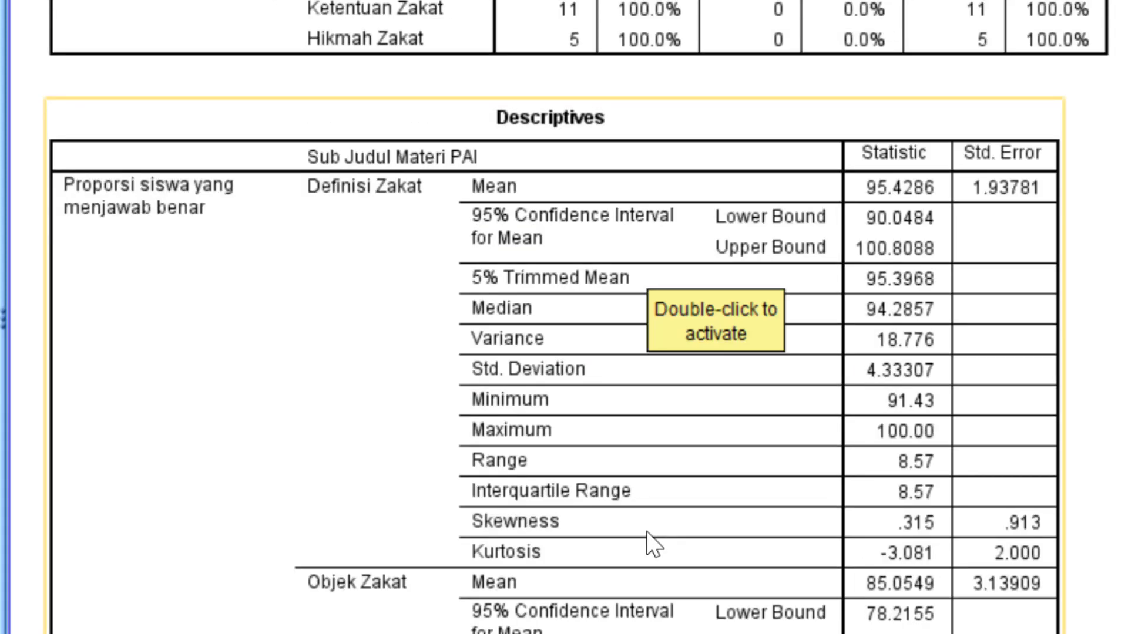
{"action": "scroll", "coordinate": [574, 503], "scroll_direction": "down", "scroll_amount": 4}
{"action": "scroll", "coordinate": [557, 348], "scroll_direction": "down", "scroll_amount": 6}
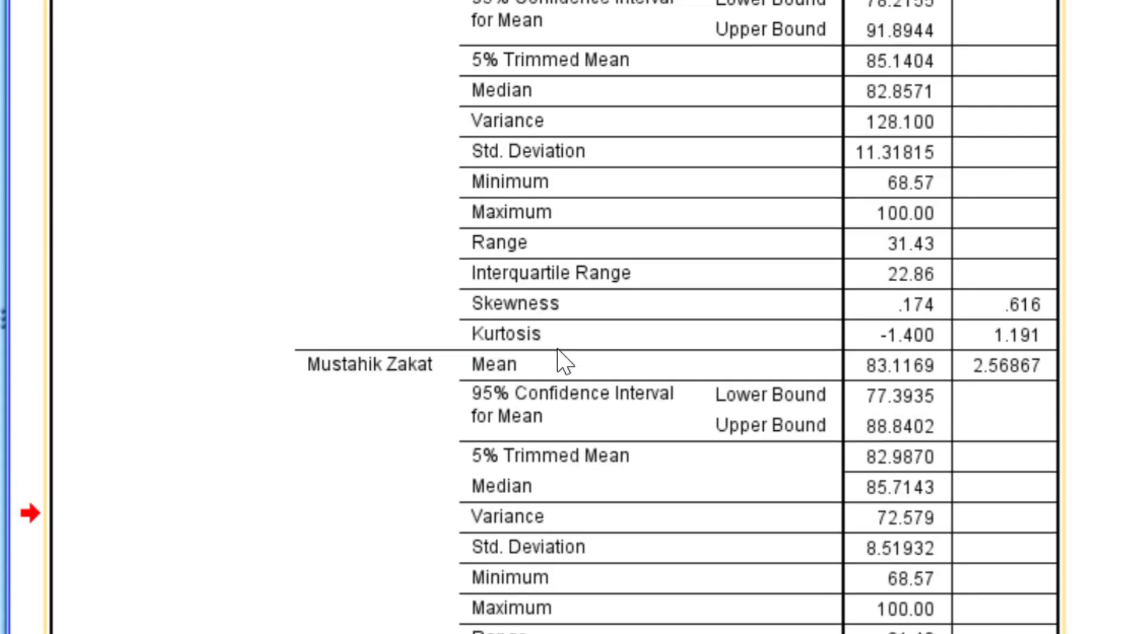
{"action": "scroll", "coordinate": [557, 347], "scroll_direction": "up", "scroll_amount": 12}
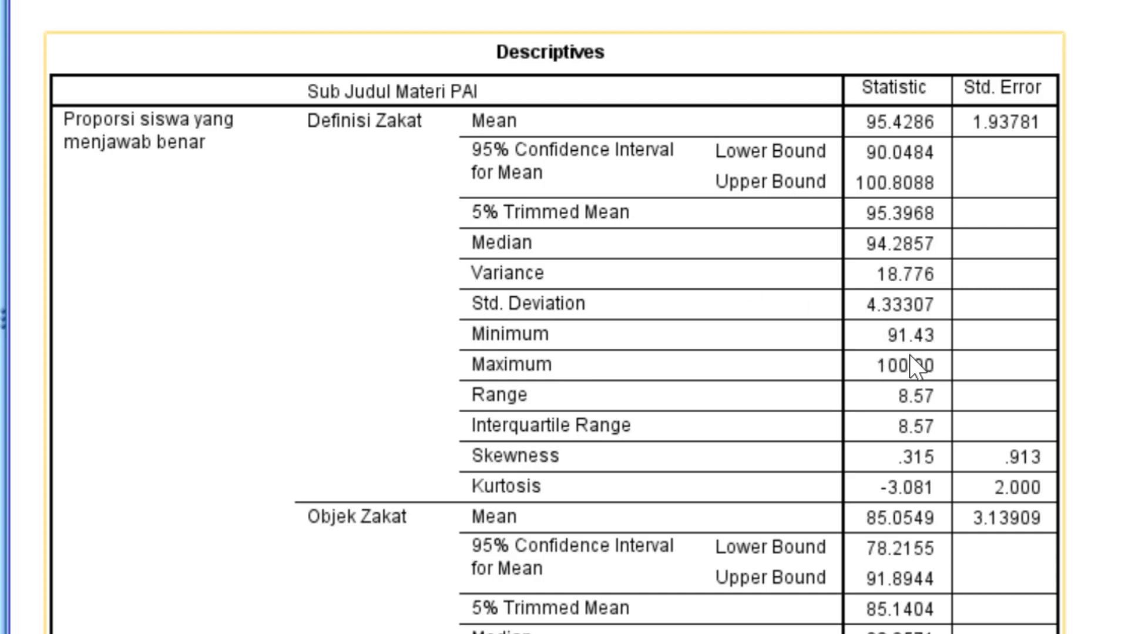
- Examine the Descriptives for Objek Zakat, Mustahik Zakat and Ketentuan Zakat, checking each against its number of questions
{"action": "scroll", "coordinate": [893, 367], "scroll_direction": "down", "scroll_amount": 5}
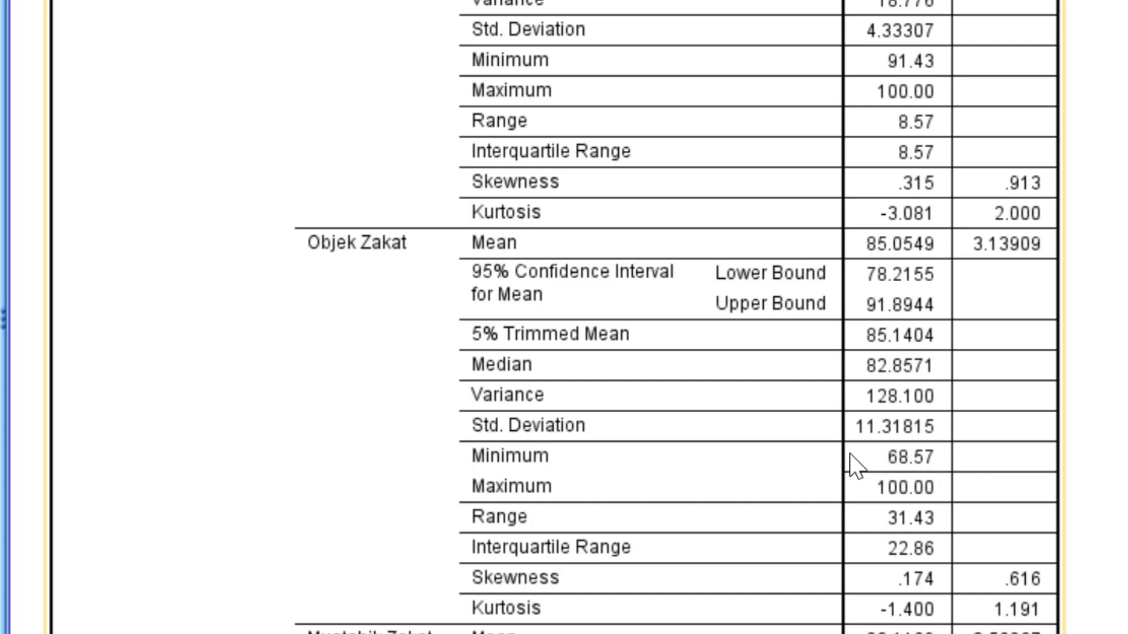
{"action": "scroll", "coordinate": [853, 461], "scroll_direction": "up", "scroll_amount": 10}
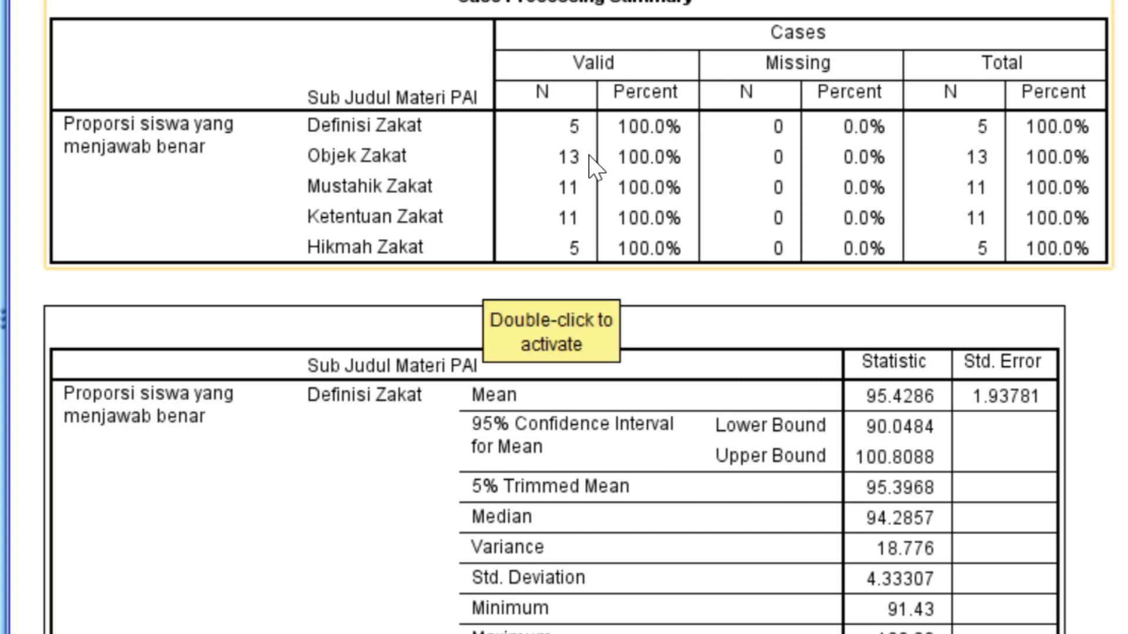
{"action": "scroll", "coordinate": [904, 481], "scroll_direction": "down", "scroll_amount": 7}
{"action": "scroll", "coordinate": [905, 481], "scroll_direction": "down", "scroll_amount": 2}
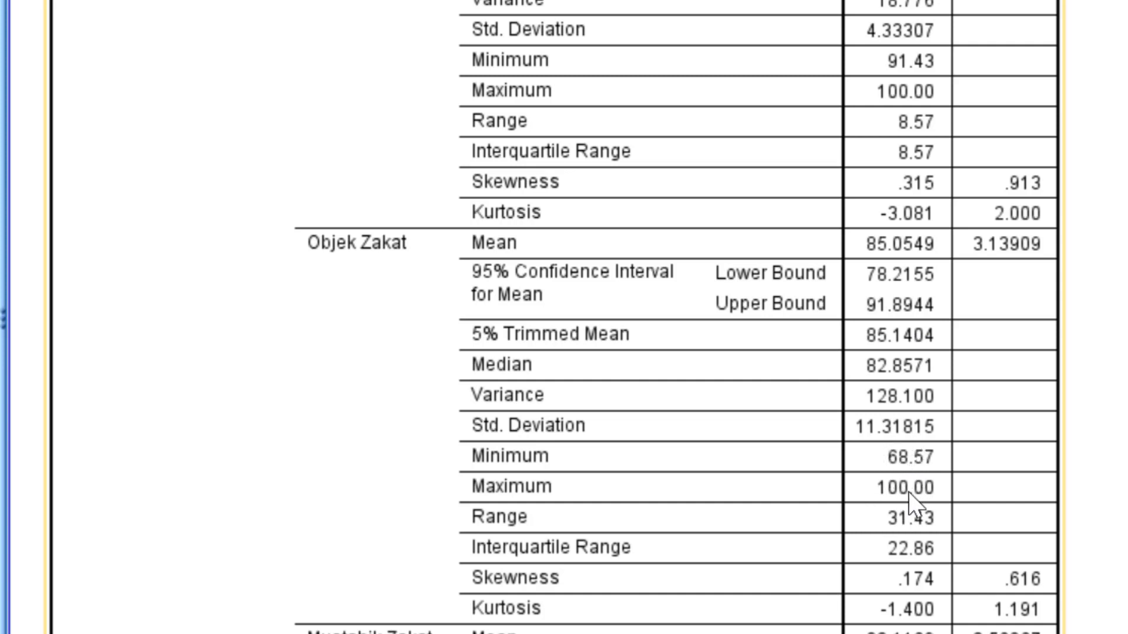
{"action": "scroll", "coordinate": [907, 498], "scroll_direction": "down", "scroll_amount": 10}
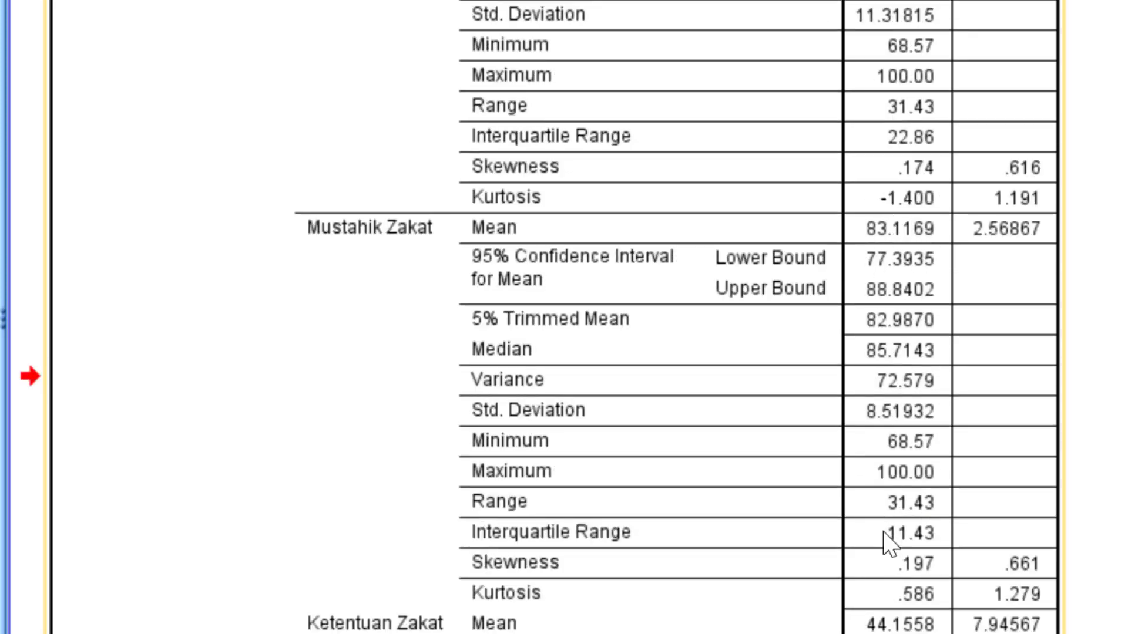
{"action": "scroll", "coordinate": [886, 533], "scroll_direction": "down", "scroll_amount": 3}
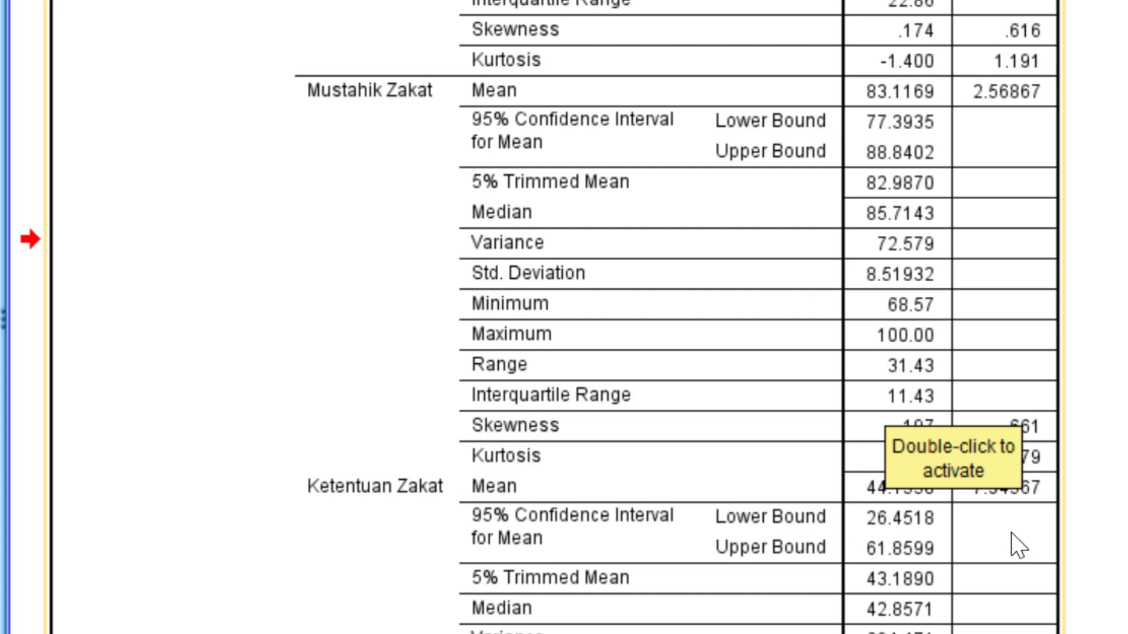
{"action": "scroll", "coordinate": [1010, 532], "scroll_direction": "up", "scroll_amount": 15}
{"action": "scroll", "coordinate": [966, 491], "scroll_direction": "down", "scroll_amount": 15}
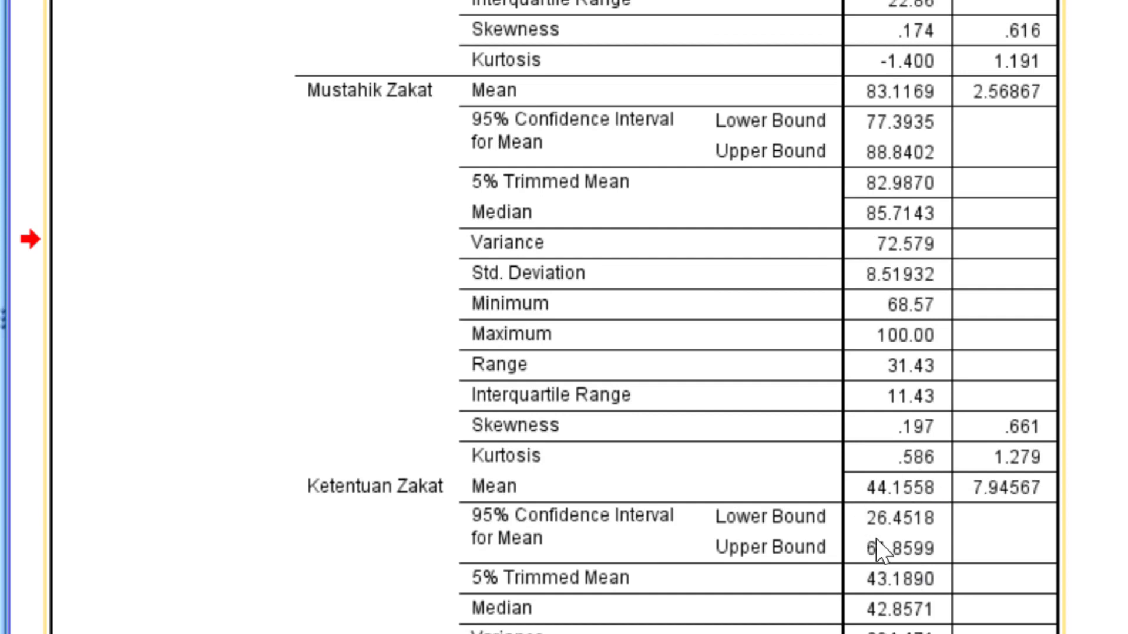
{"action": "scroll", "coordinate": [897, 473], "scroll_direction": "down", "scroll_amount": 3}
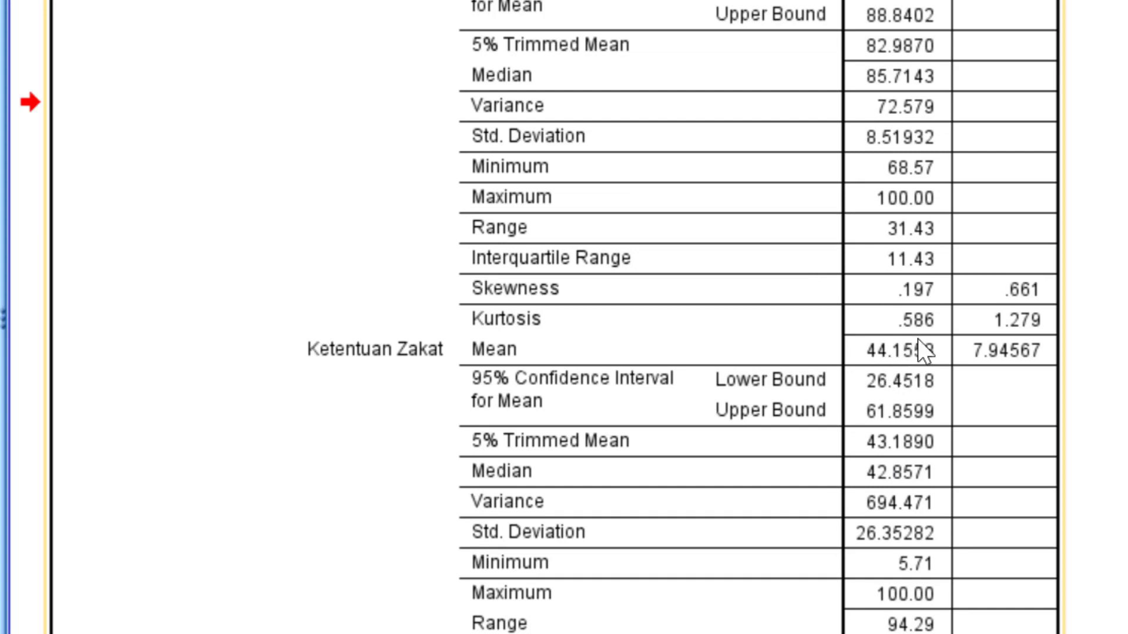
{"action": "scroll", "coordinate": [949, 282], "scroll_direction": "down", "scroll_amount": 3}
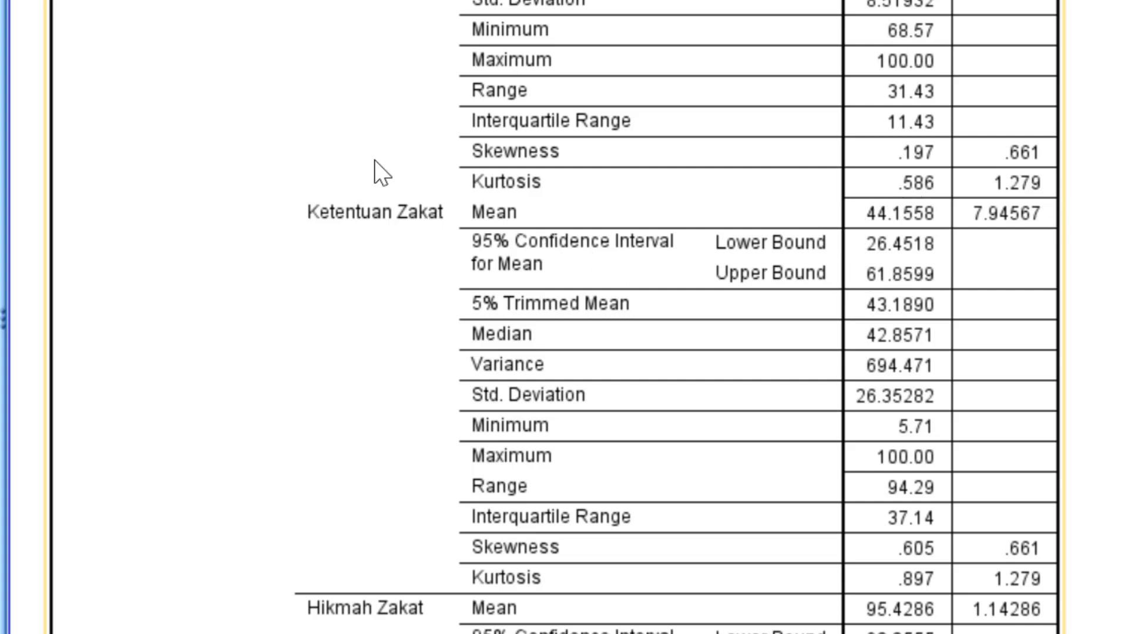
- Compare the Ketentuan Zakat mean with the other sub-topics, and check the question count and Descriptives for Hikmah Zakat
{"action": "scroll", "coordinate": [999, 135], "scroll_direction": "up", "scroll_amount": 15}
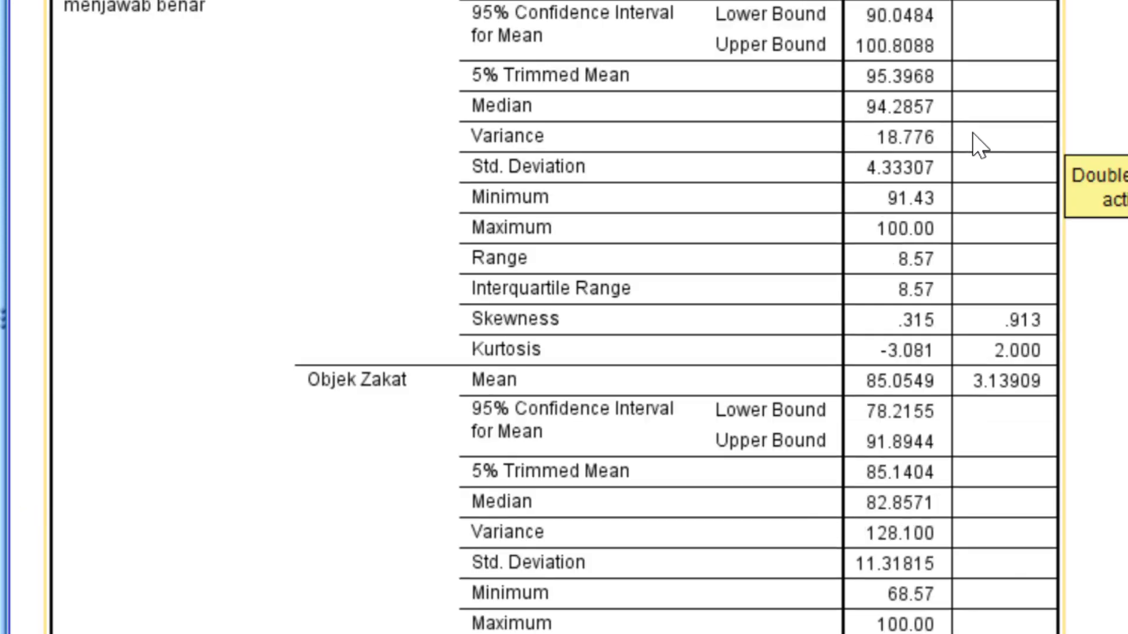
{"action": "scroll", "coordinate": [758, 191], "scroll_direction": "down", "scroll_amount": 3}
{"action": "scroll", "coordinate": [775, 293], "scroll_direction": "down", "scroll_amount": 9}
{"action": "scroll", "coordinate": [872, 382], "scroll_direction": "up", "scroll_amount": 3}
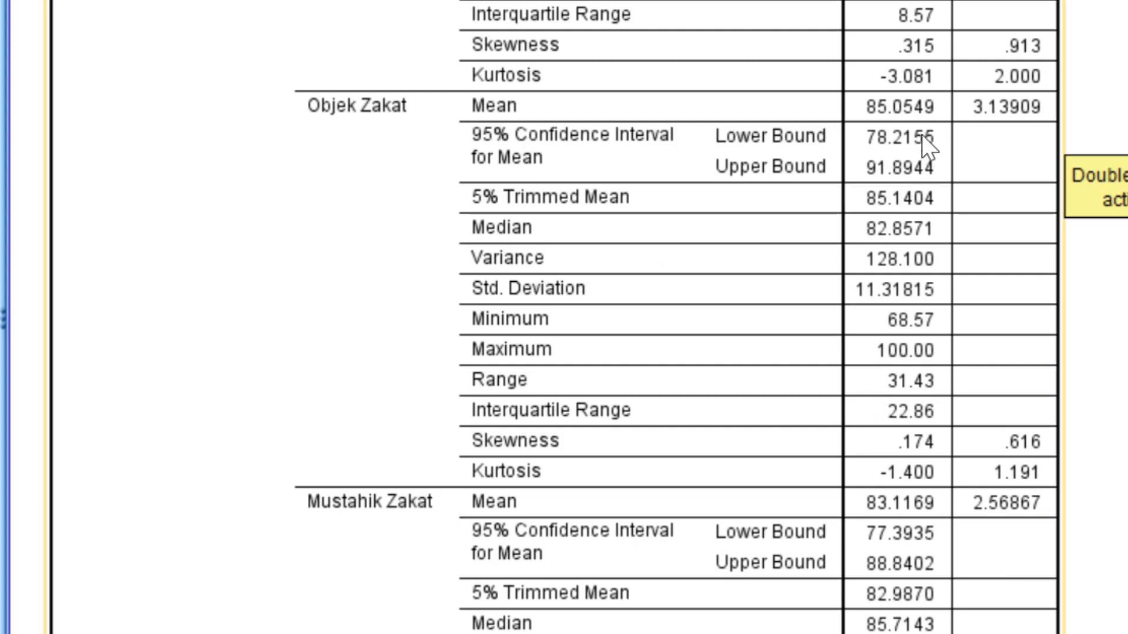
{"action": "scroll", "coordinate": [890, 453], "scroll_direction": "down", "scroll_amount": 3}
{"action": "scroll", "coordinate": [890, 453], "scroll_direction": "down", "scroll_amount": 9}
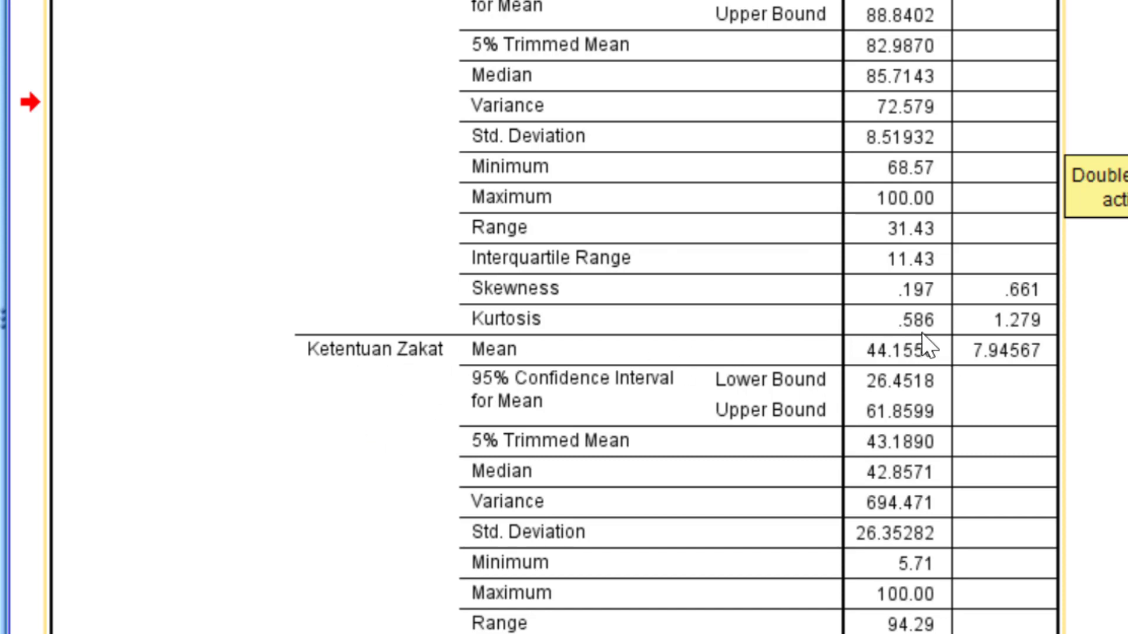
{"action": "scroll", "coordinate": [897, 386], "scroll_direction": "up", "scroll_amount": 15}
{"action": "scroll", "coordinate": [890, 392], "scroll_direction": "up", "scroll_amount": 10}
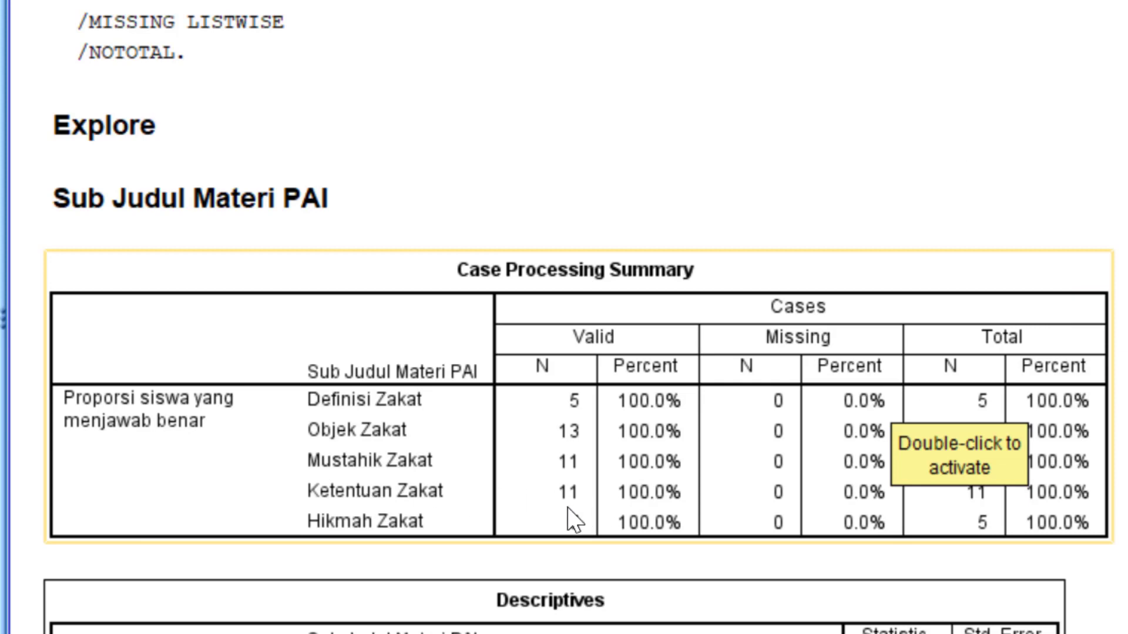
{"action": "scroll", "coordinate": [823, 600], "scroll_direction": "down", "scroll_amount": 15}
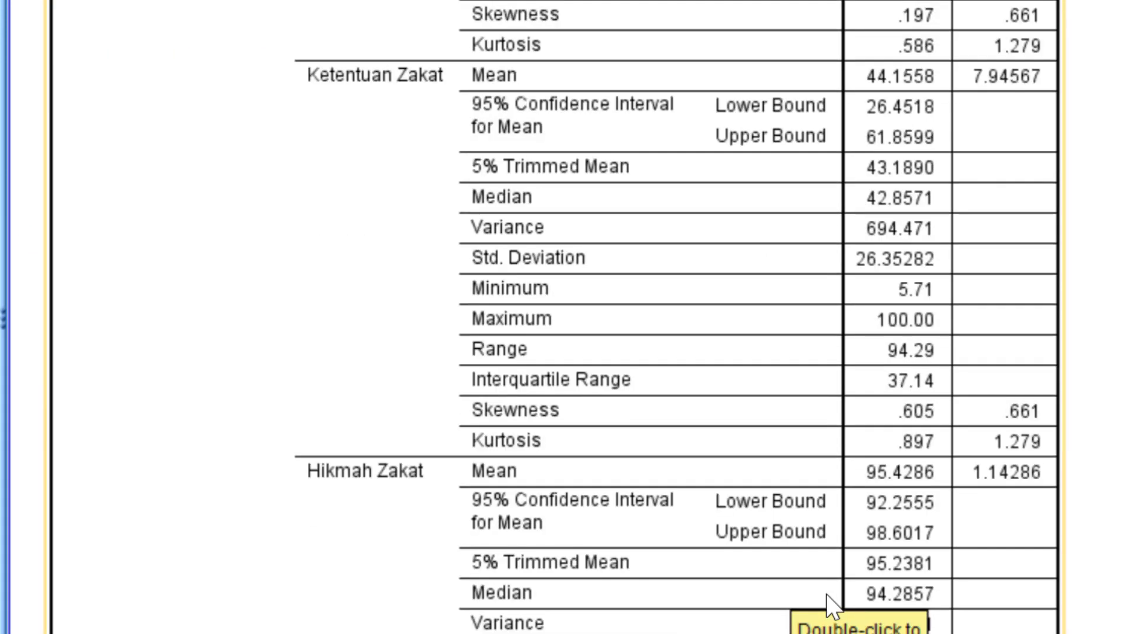
{"action": "scroll", "coordinate": [910, 472], "scroll_direction": "down", "scroll_amount": 3}
{"action": "scroll", "coordinate": [916, 464], "scroll_direction": "up", "scroll_amount": 3}
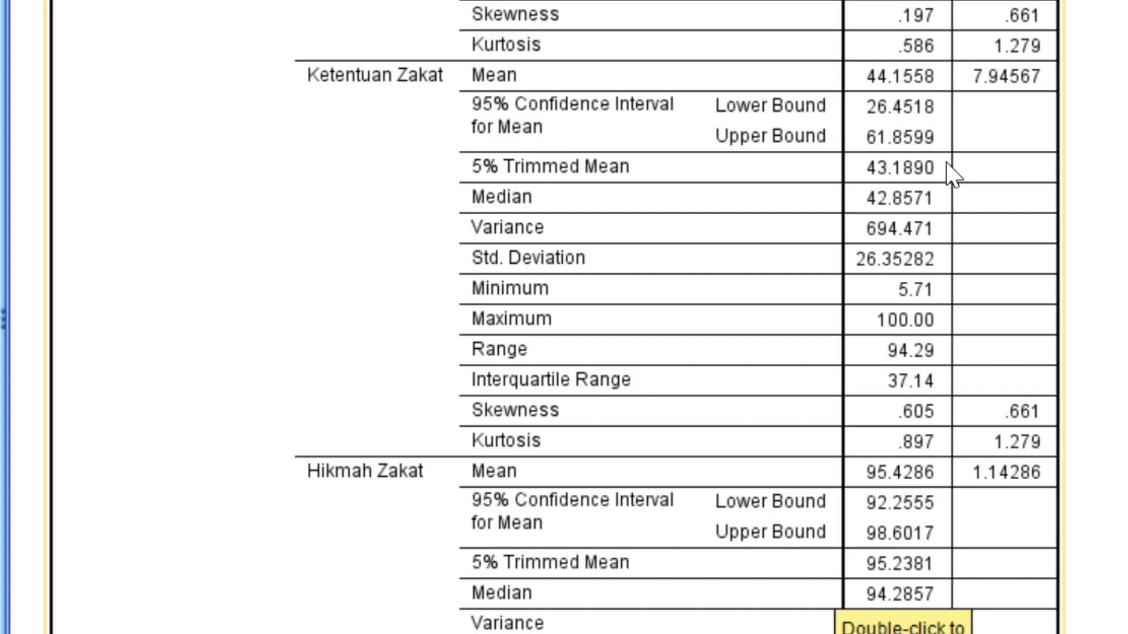
{"action": "scroll", "coordinate": [951, 173], "scroll_direction": "down", "scroll_amount": 5}
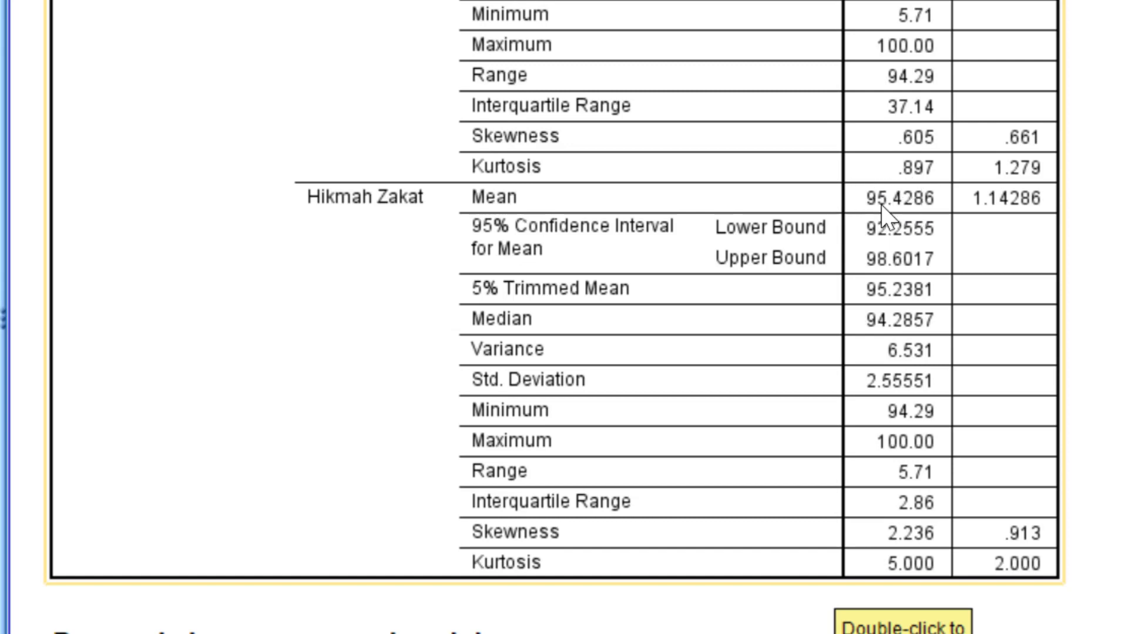
- Look through the stem-and-leaf plots and examine the boxplot of Proporsi siswa yang menjawab benar by Sub Judul Materi PAI
{"action": "scroll", "coordinate": [872, 228], "scroll_direction": "down", "scroll_amount": 17}
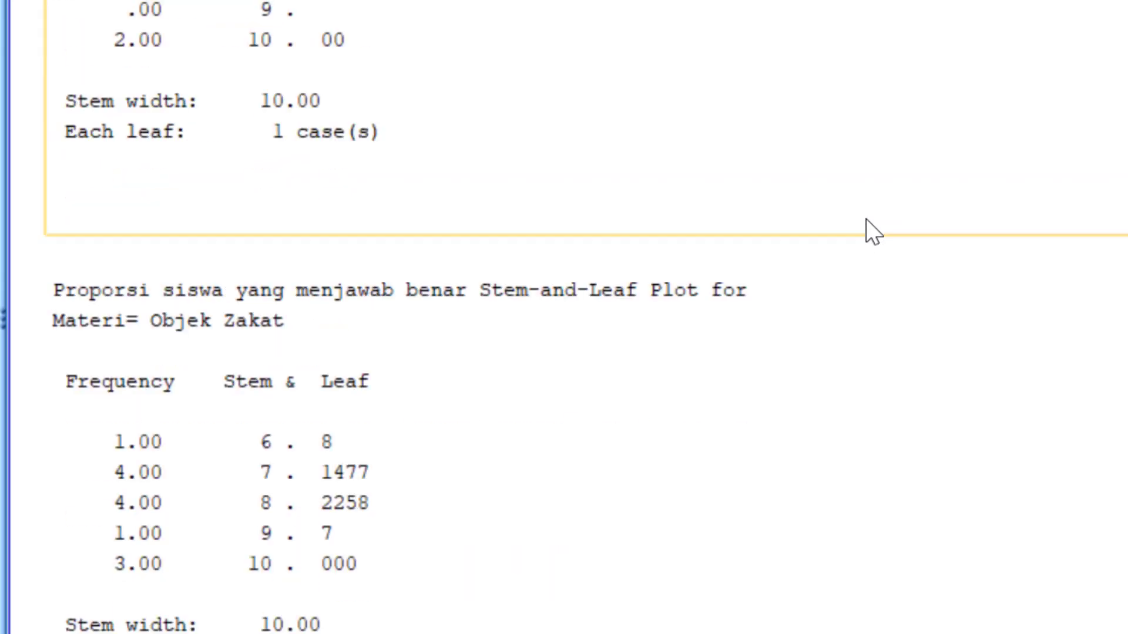
{"action": "scroll", "coordinate": [867, 220], "scroll_direction": "down", "scroll_amount": 20}
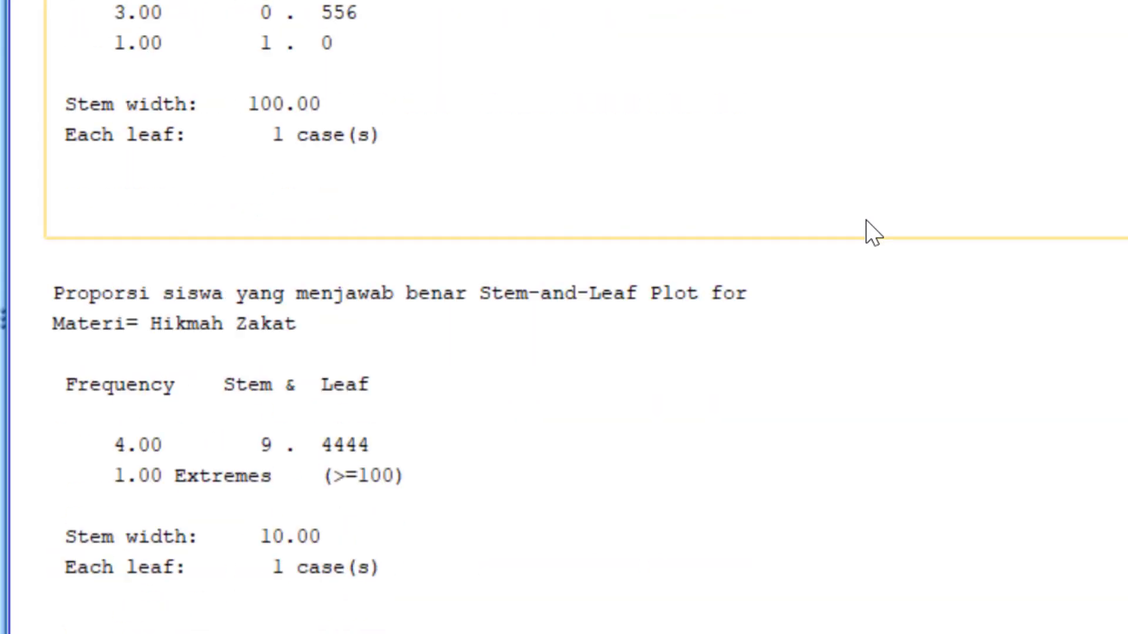
{"action": "scroll", "coordinate": [867, 222], "scroll_direction": "down", "scroll_amount": 5}
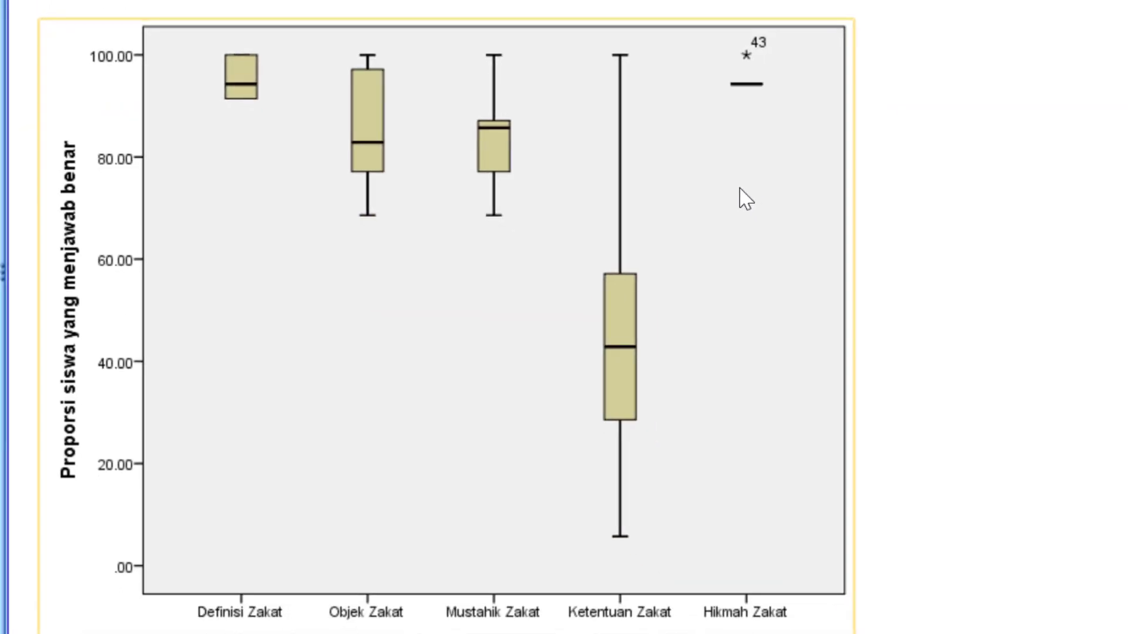
{"action": "scroll", "coordinate": [862, 221], "scroll_direction": "down", "scroll_amount": 2}
{"action": "left_click", "coordinate": [735, 335]}
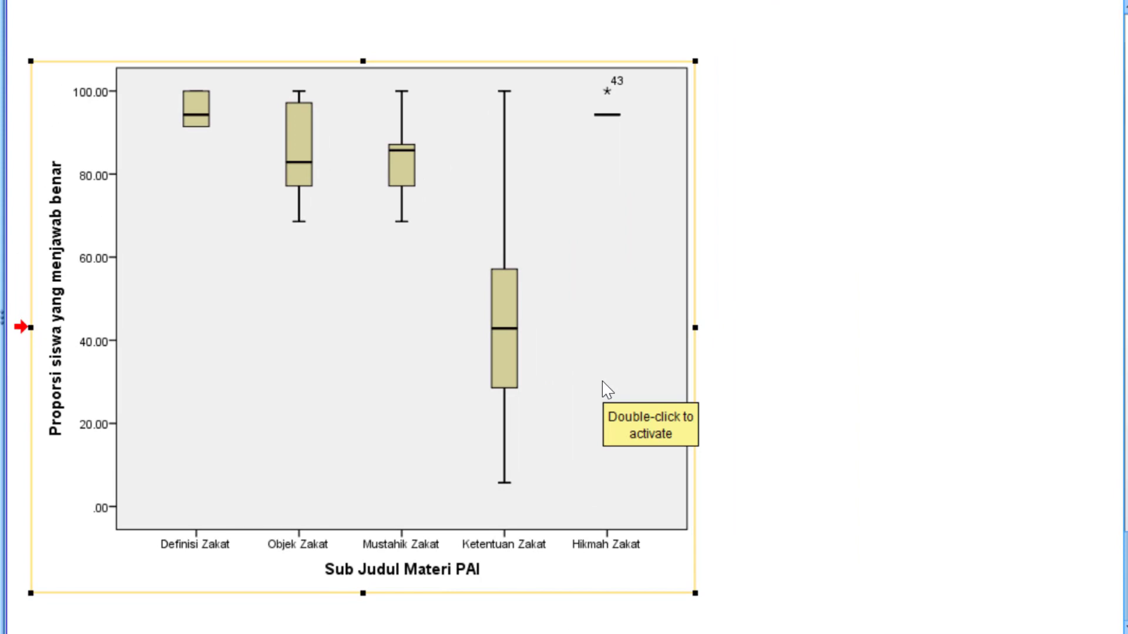